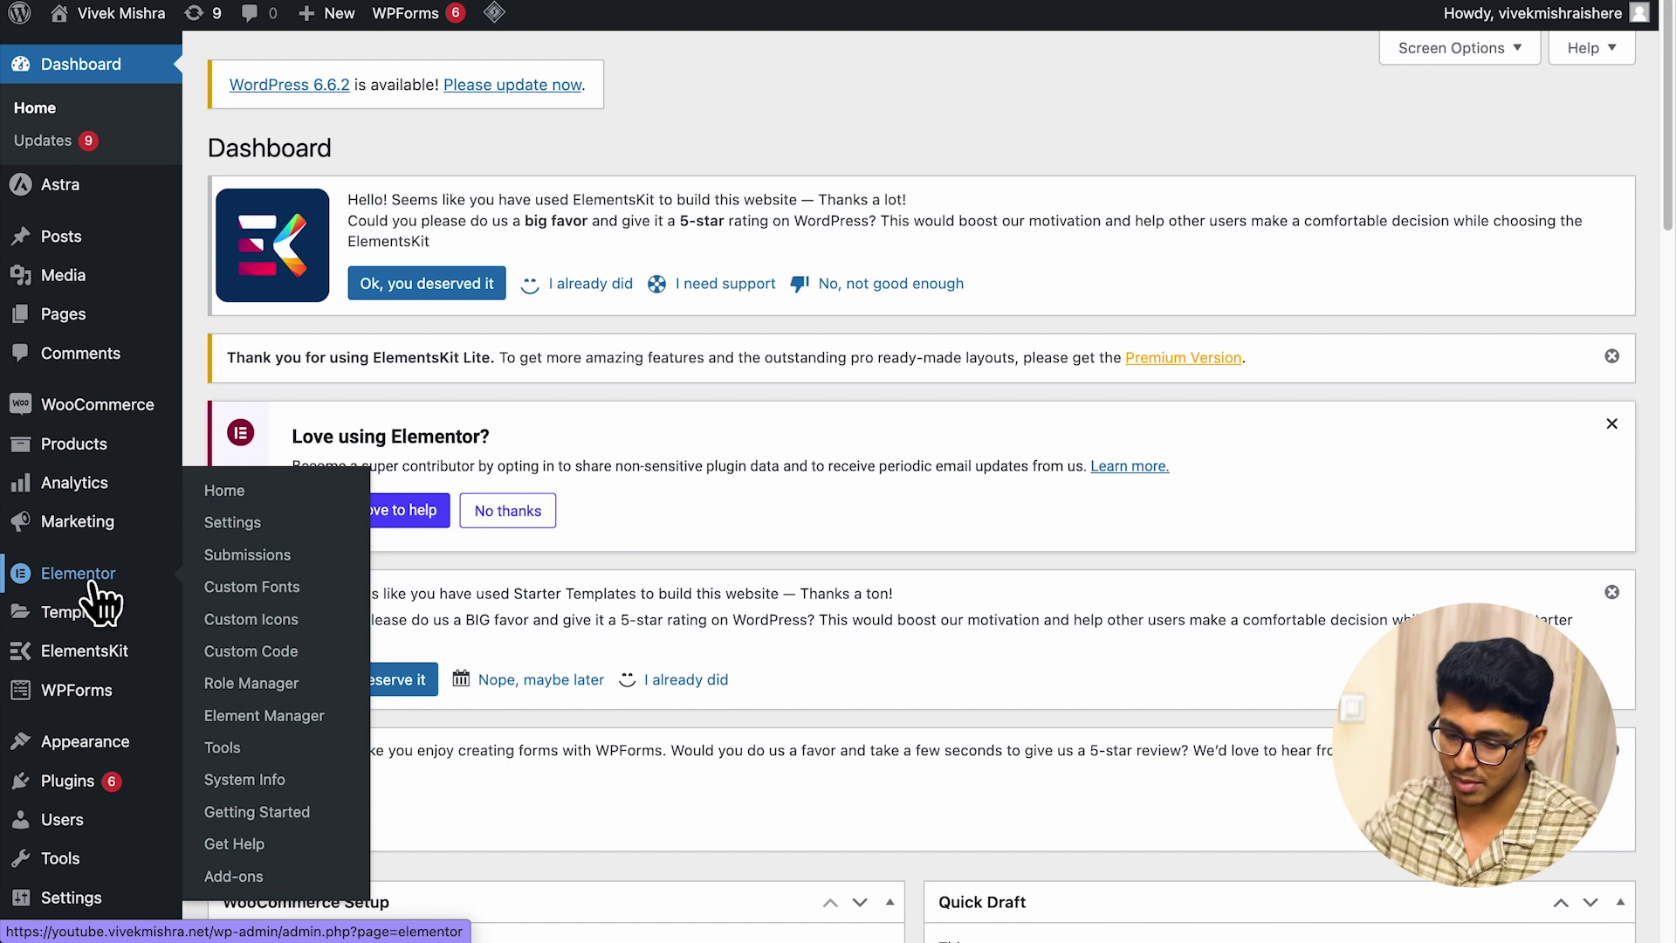
Open the page for adding new plugins and search the plugin directory for "wp vivid".
scroll(87, 663, "down", 1)
mouse_move(77, 750)
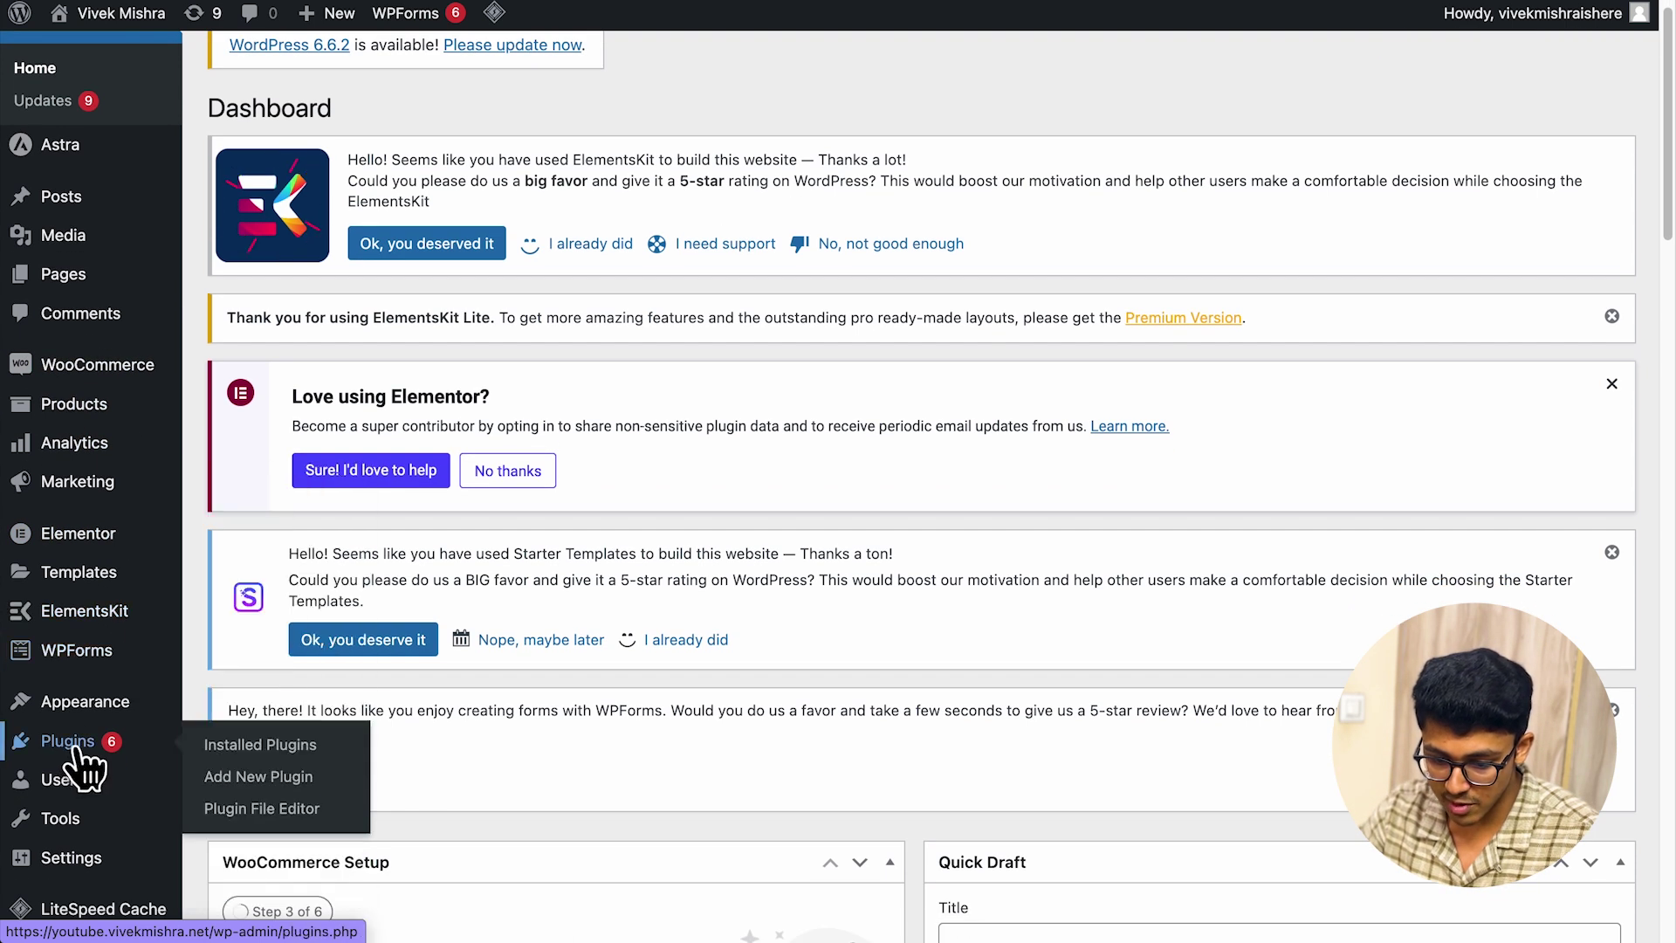
left_click(260, 777)
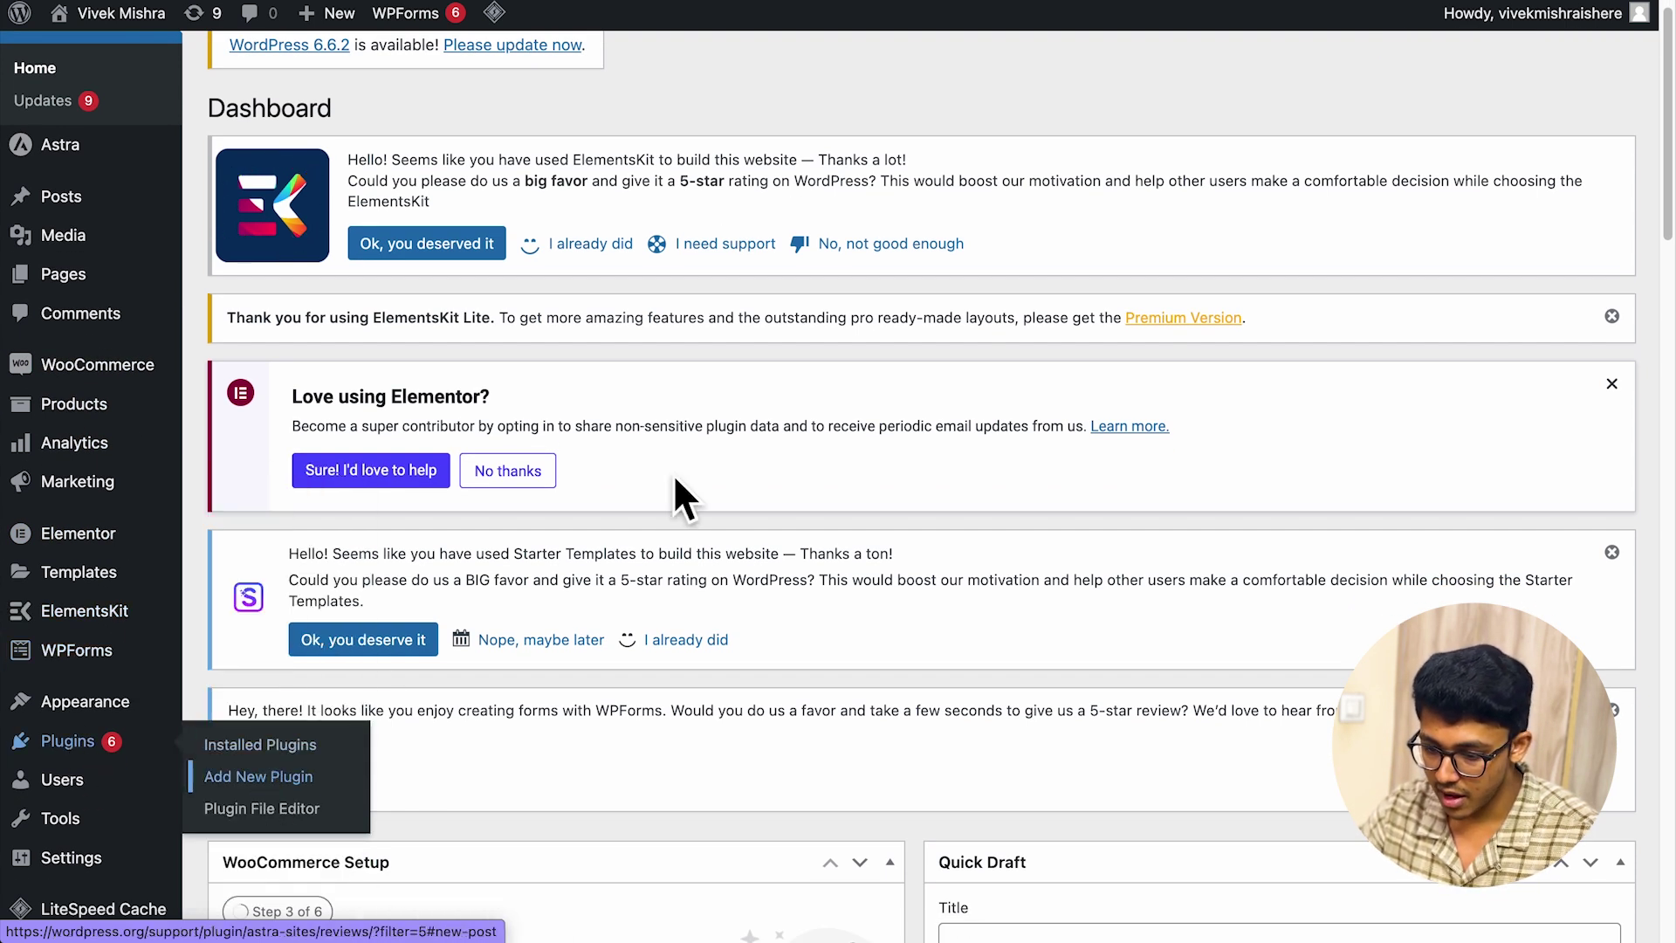
scroll(991, 535, "down", 10)
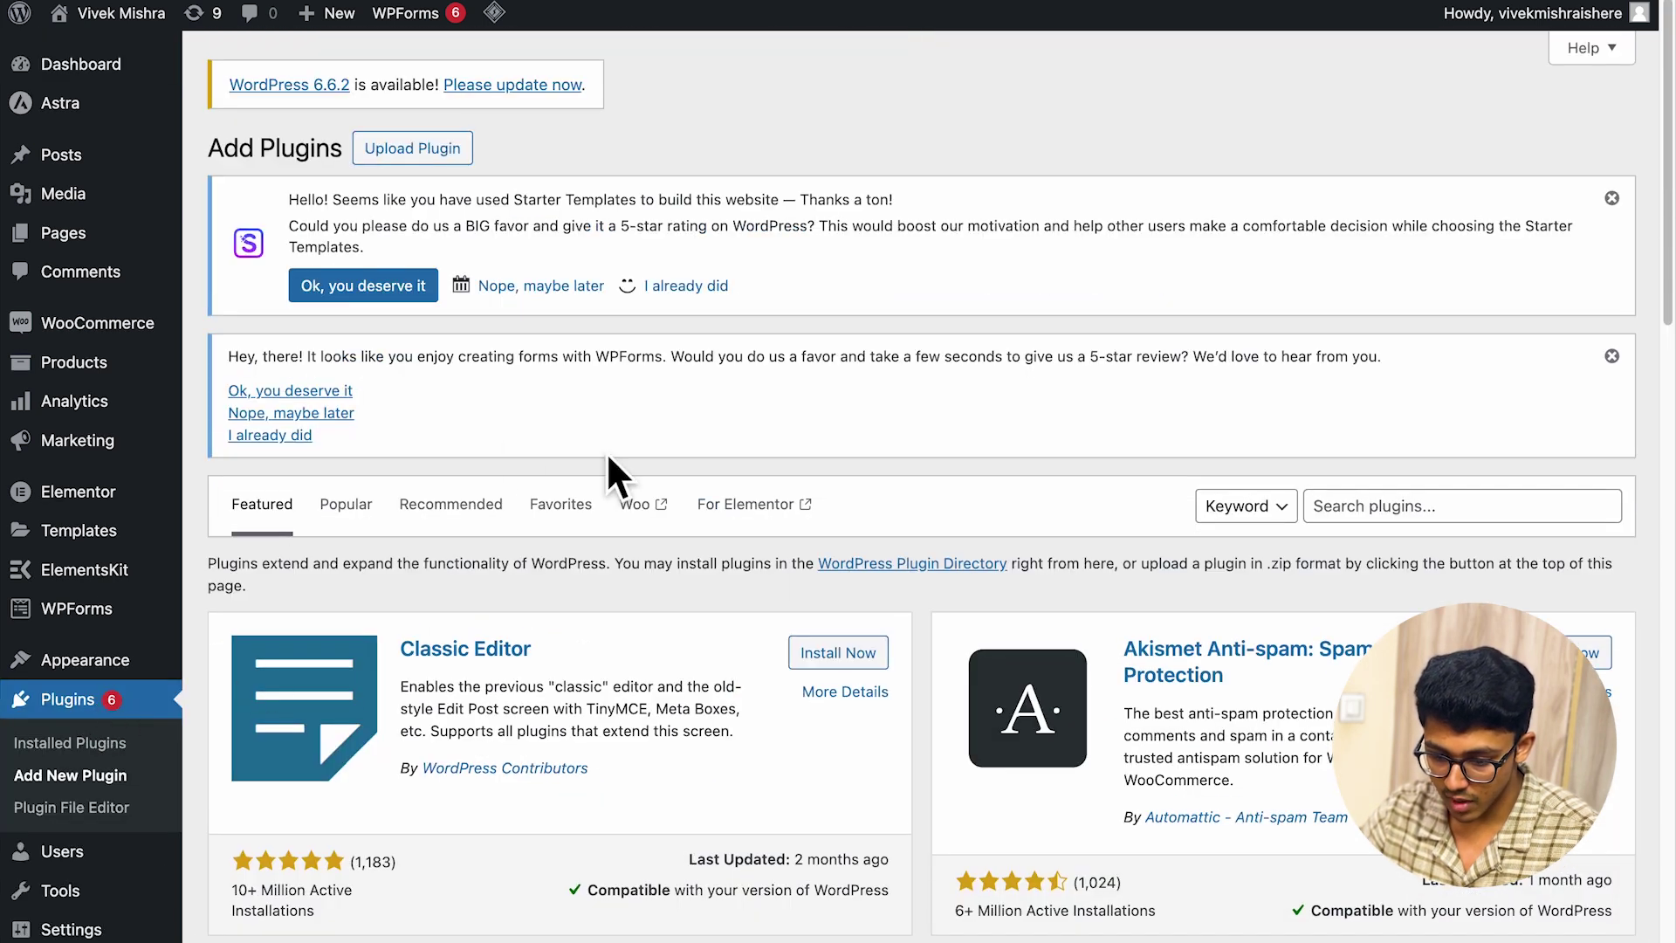
left_click(1418, 509)
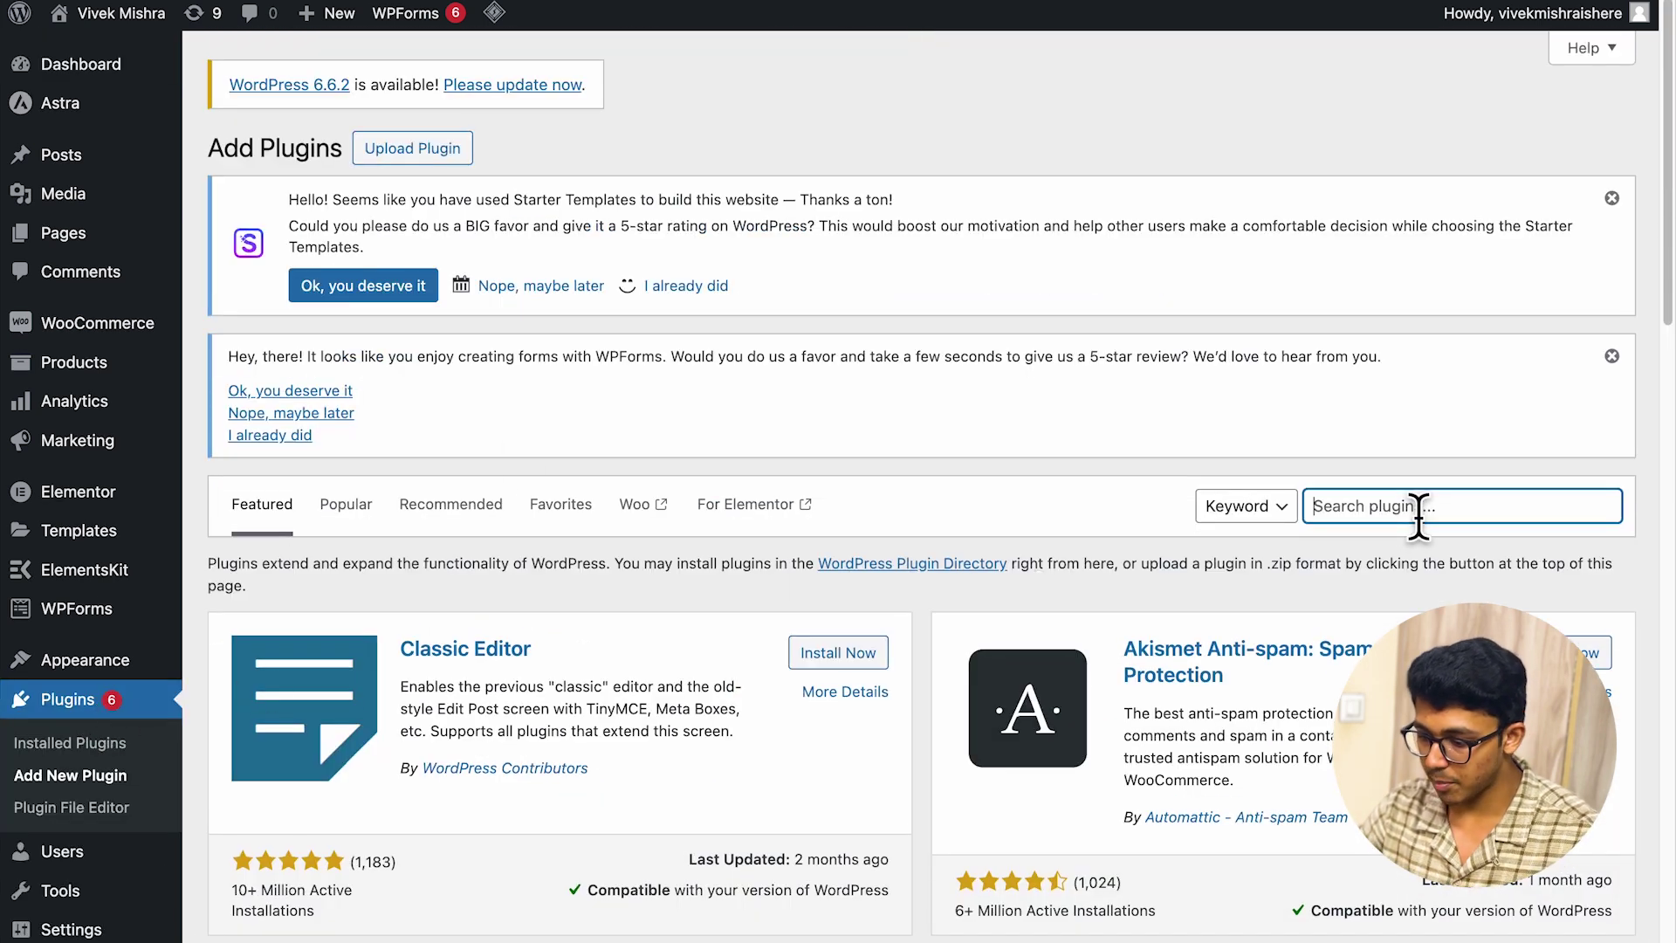
type("wp vivid")
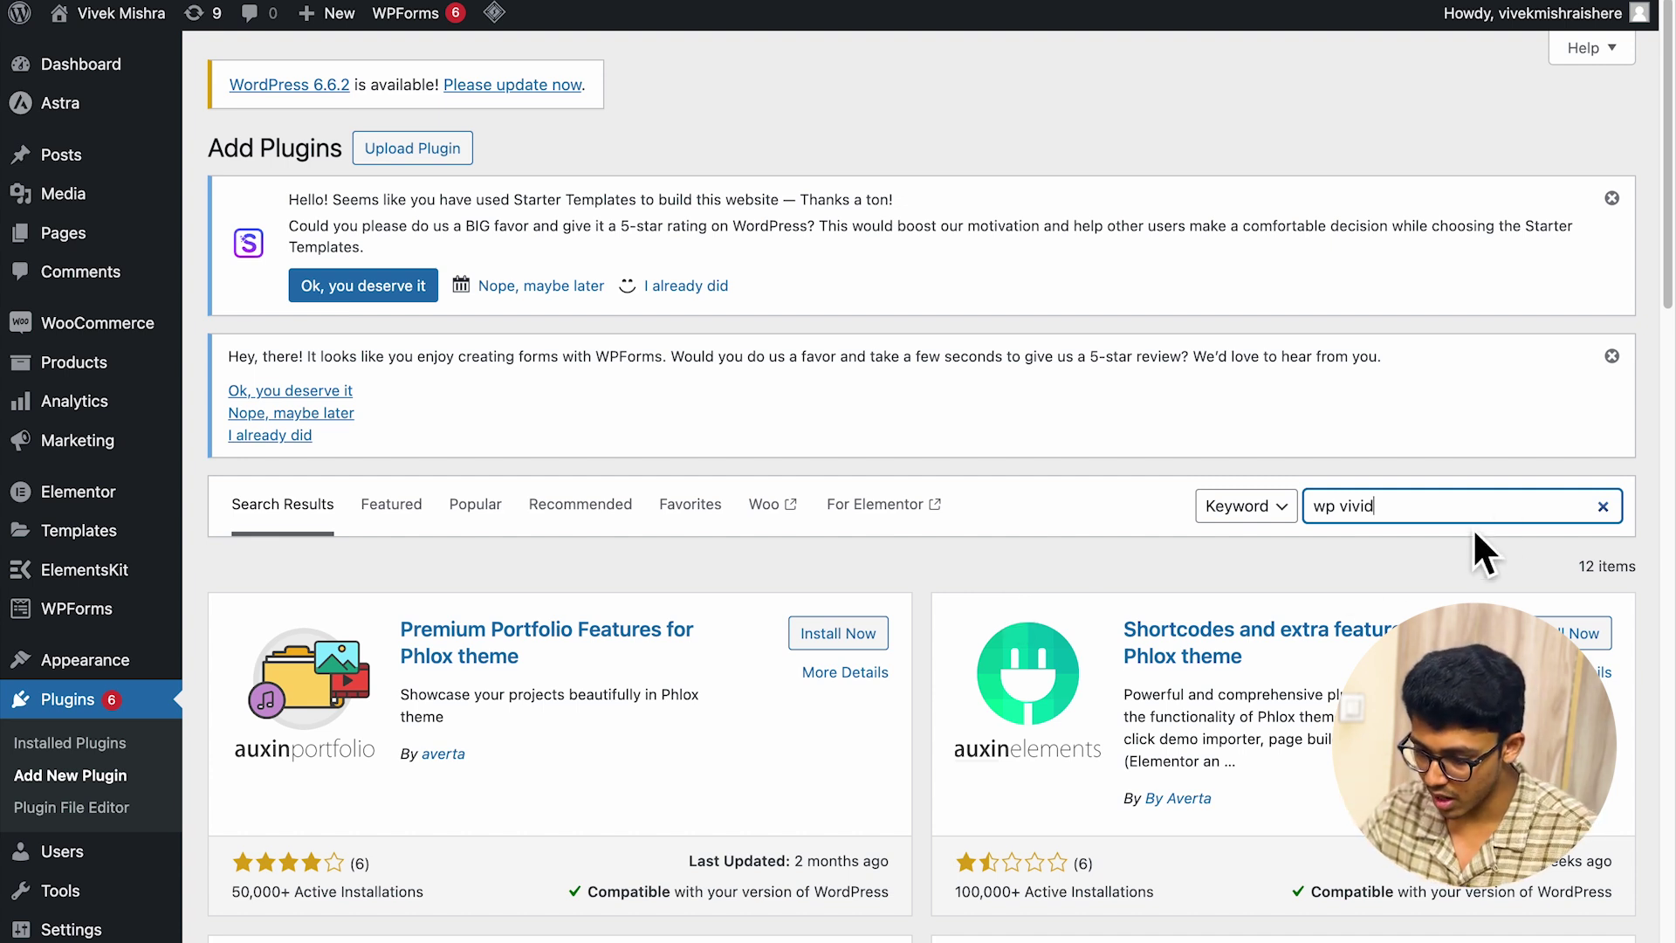
scroll(1178, 663, "down", 4)
scroll(1175, 645, "up", 5)
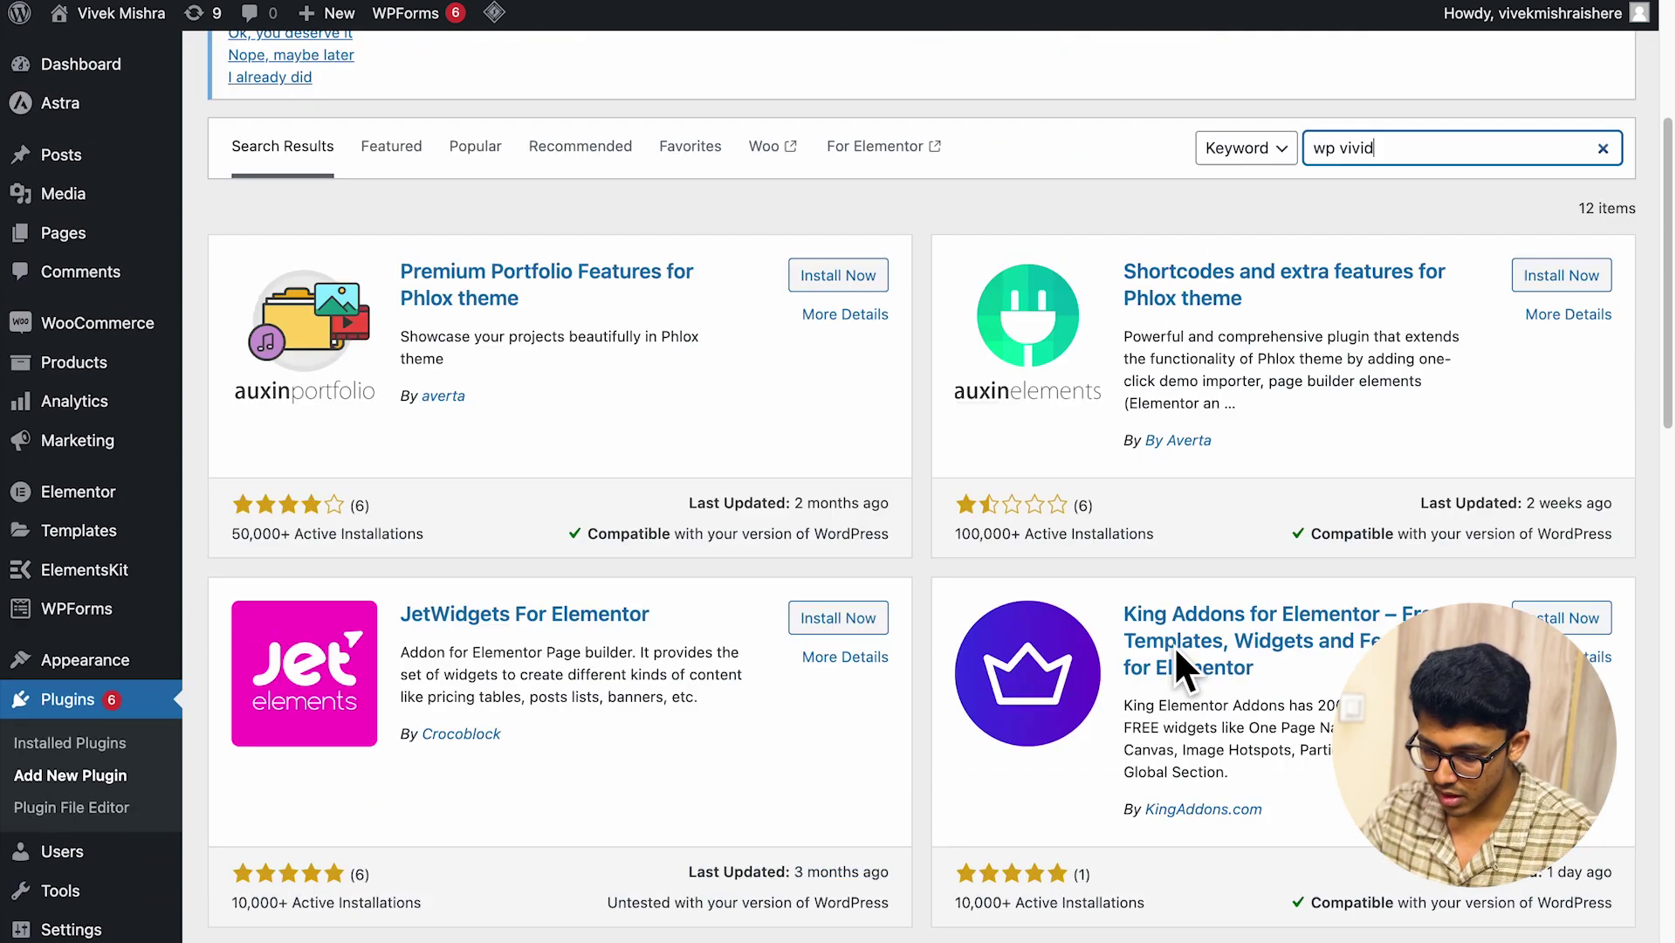
Correct the plugin search to "wpvivid" and install the Migration, Backup, Staging – WPvivid plugin.
key("Left")
key("Left")
key("Left")
key("Left")
key("Left")
key("BackSpace")
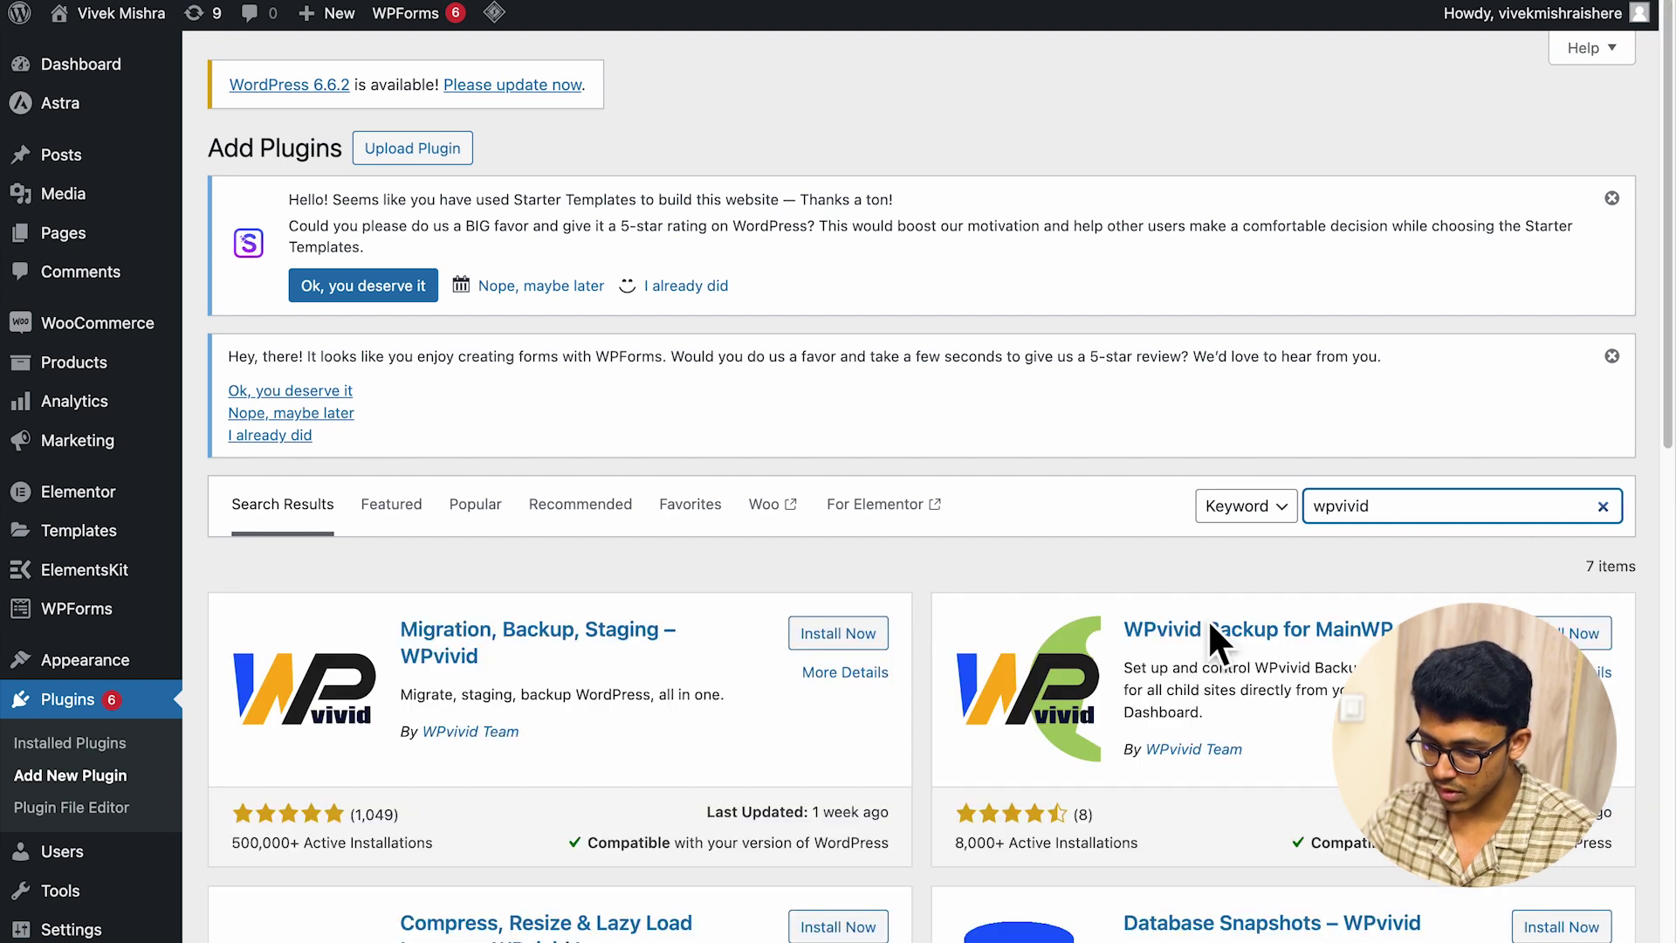
scroll(886, 603, "down", 3)
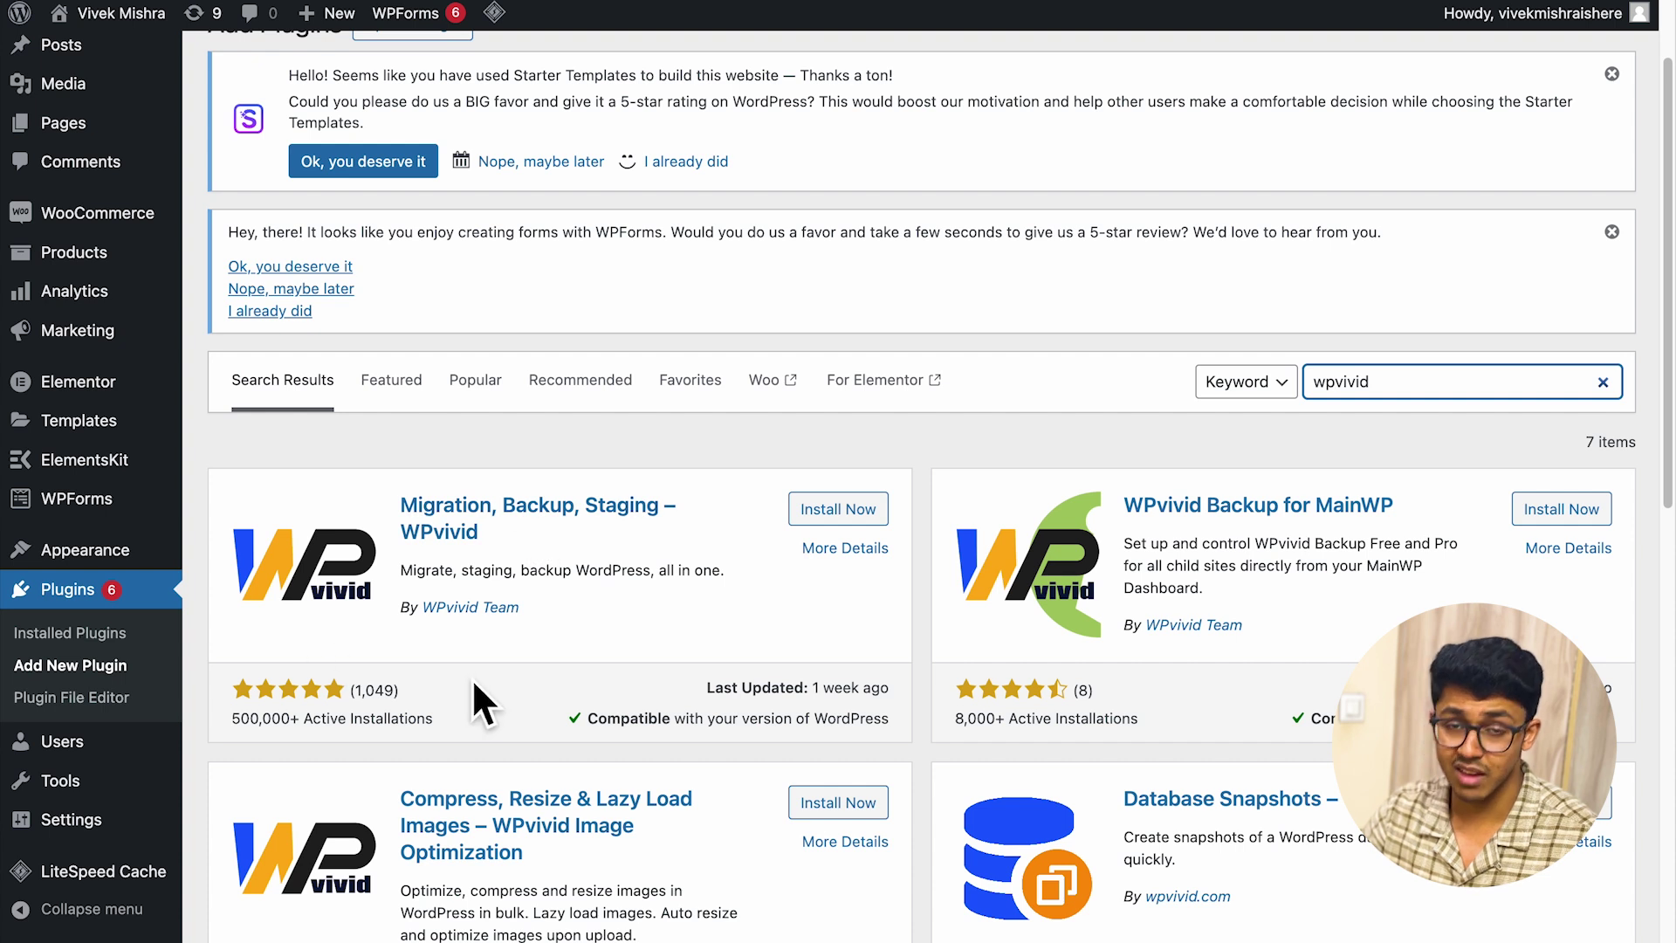
left_click(842, 511)
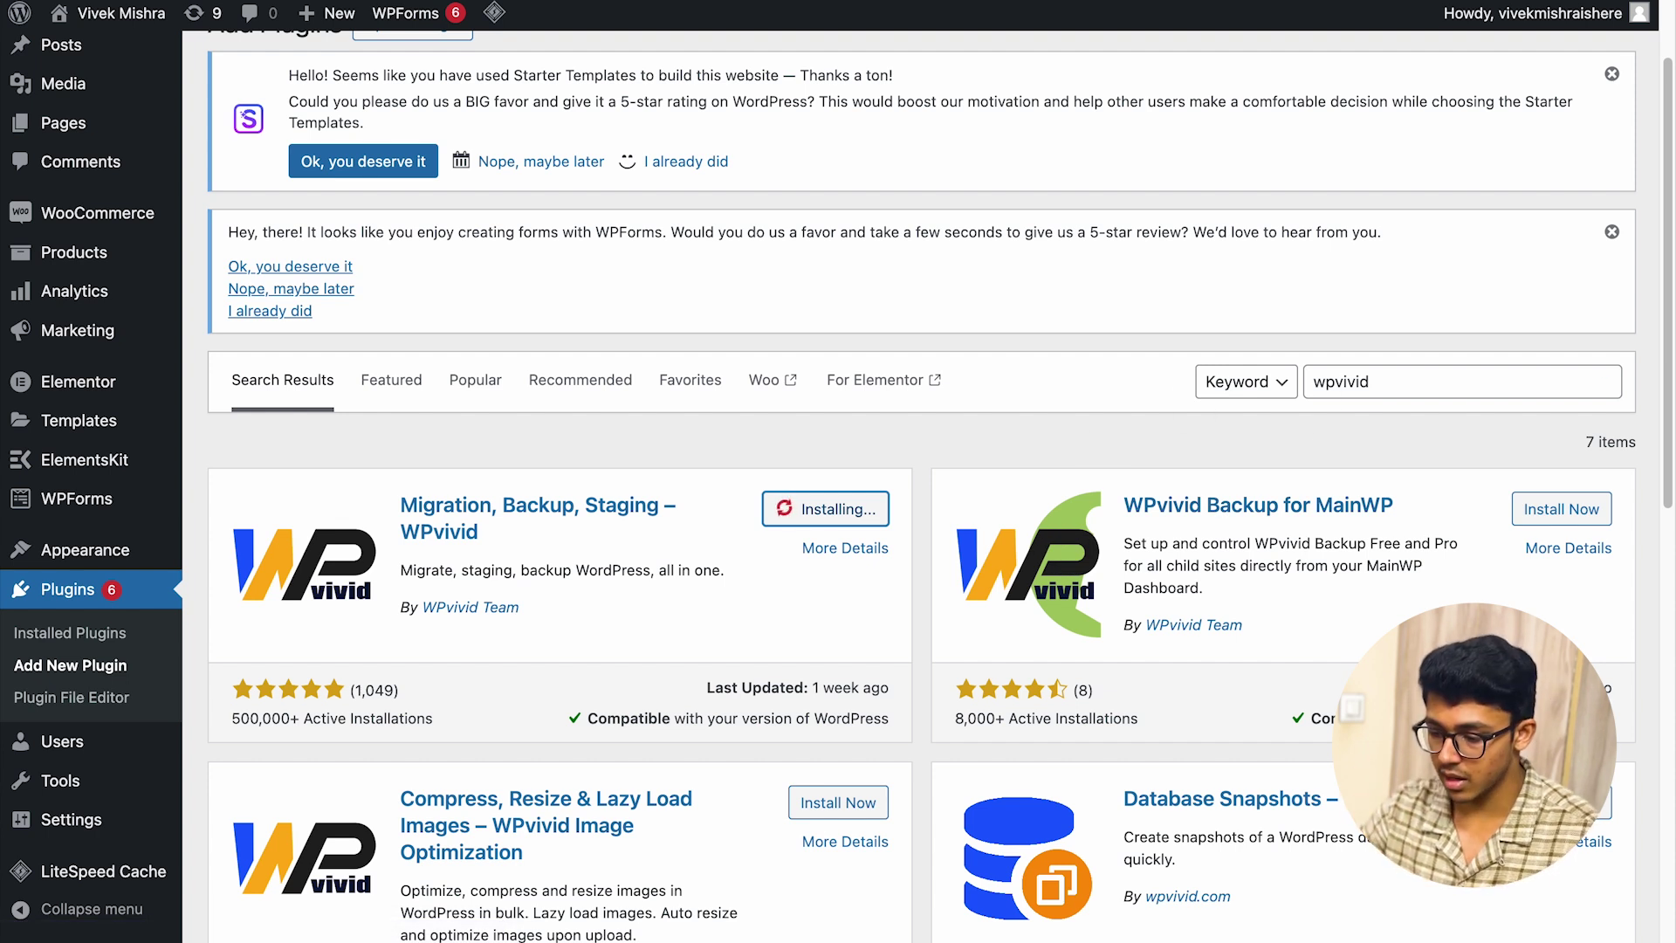
Search the plugin directory for "updraft" and install UpdraftPlus: WP Backup & Migration Plugin.
double_click(1376, 403)
type("updraft")
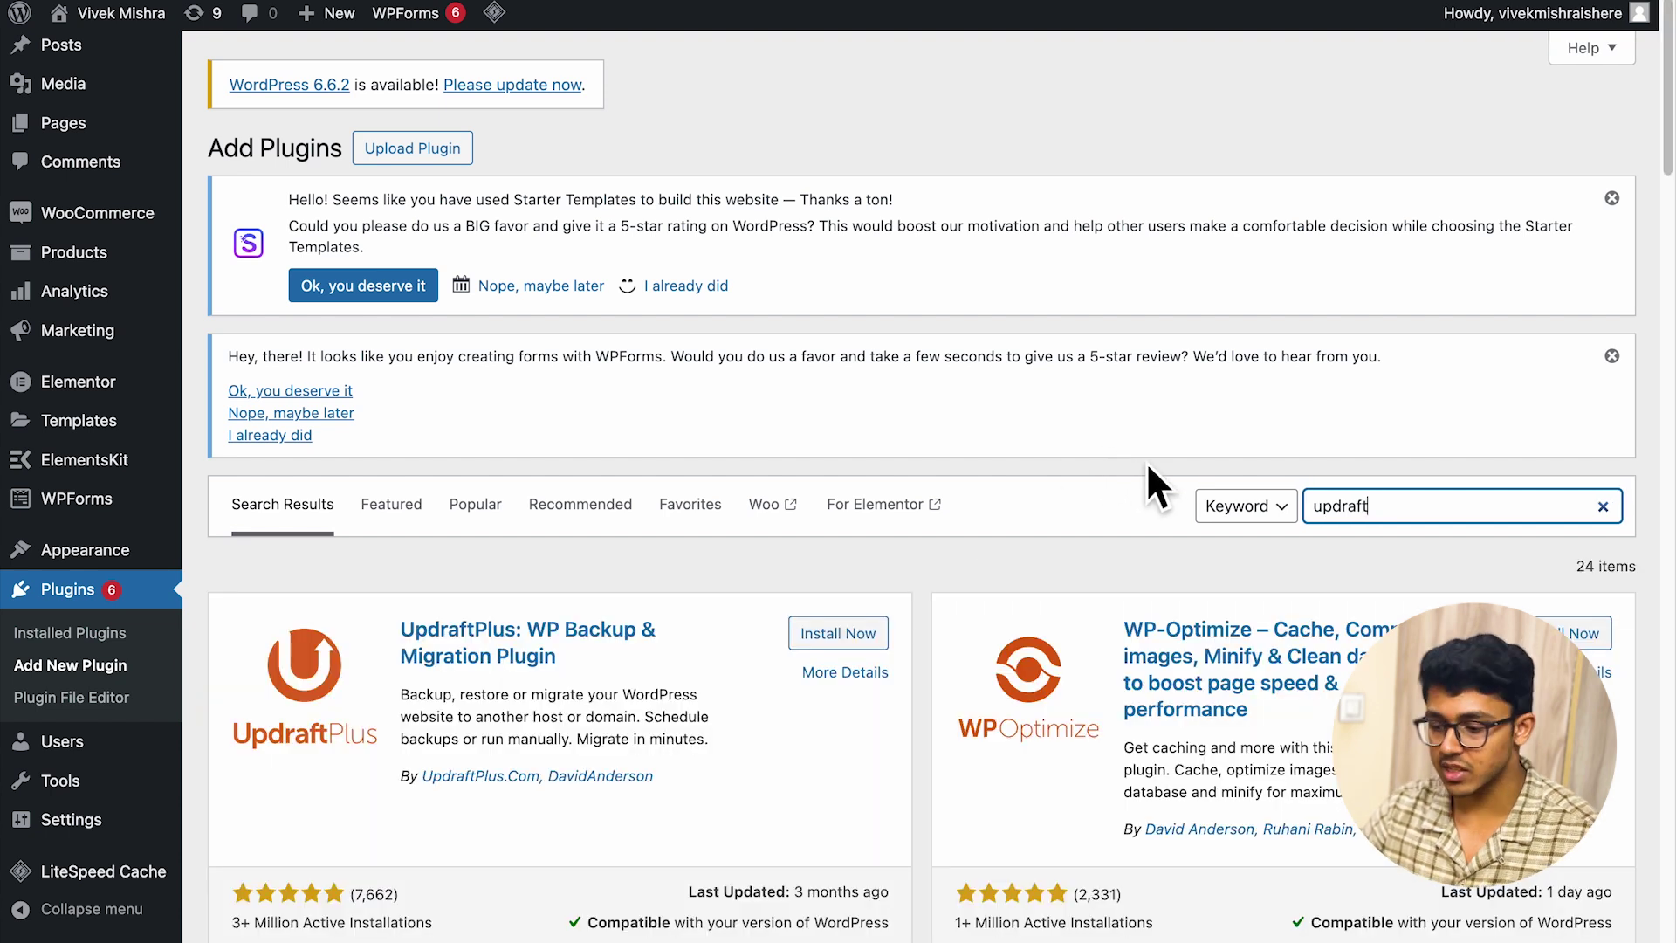
scroll(968, 489, "down", 2)
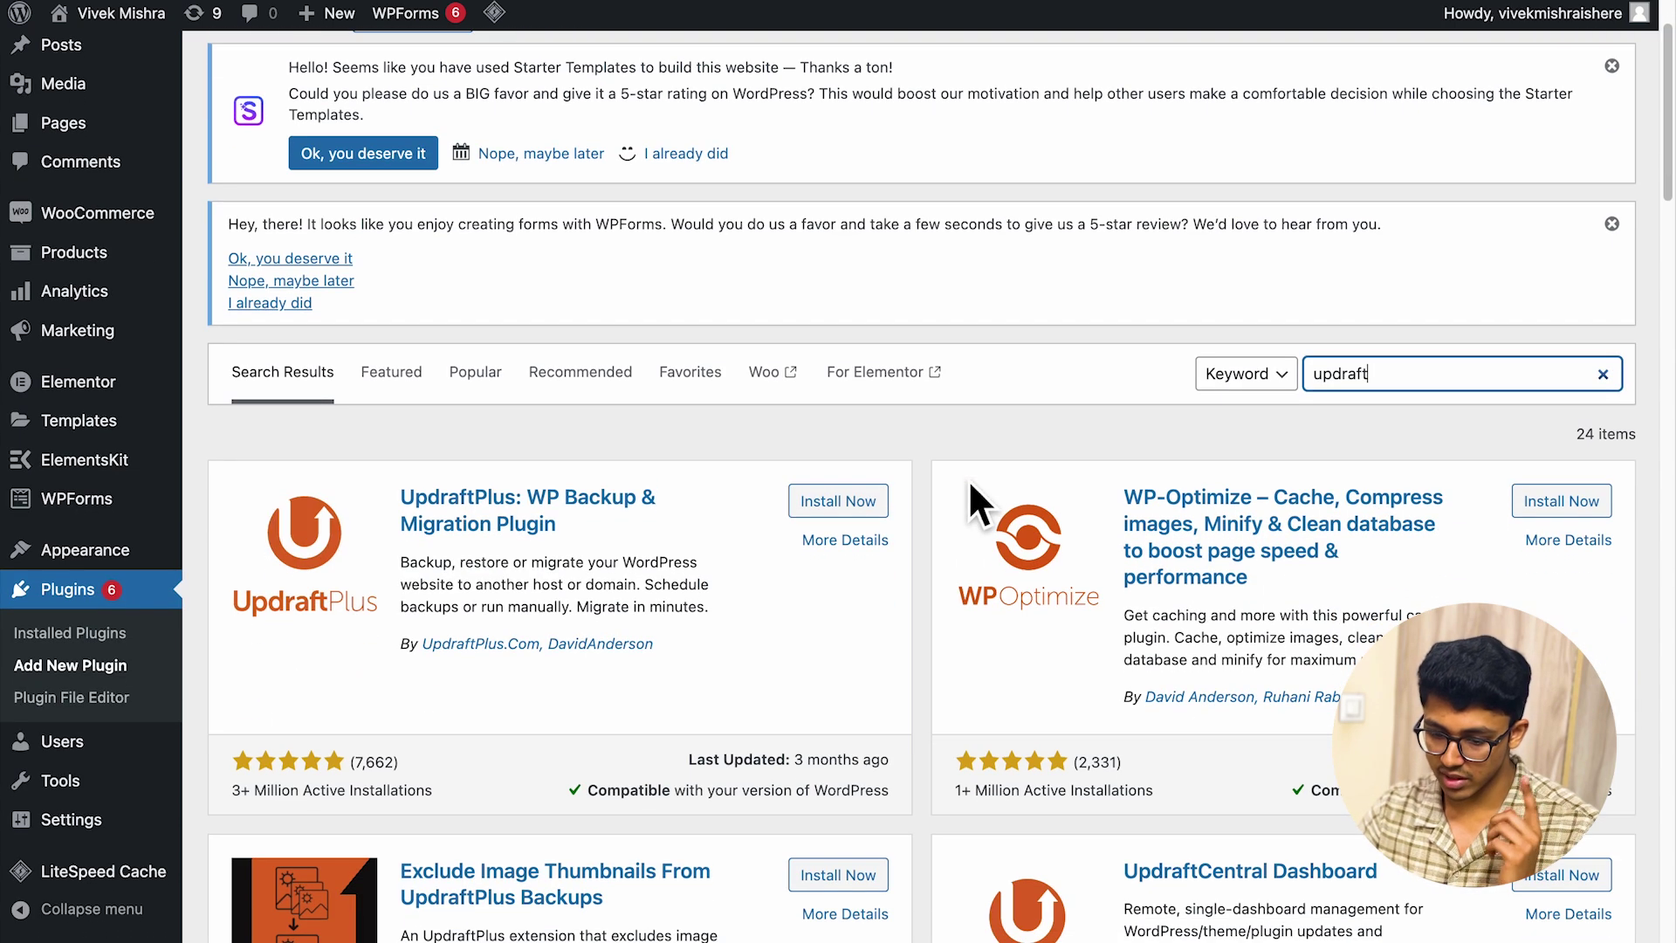
left_click(829, 504)
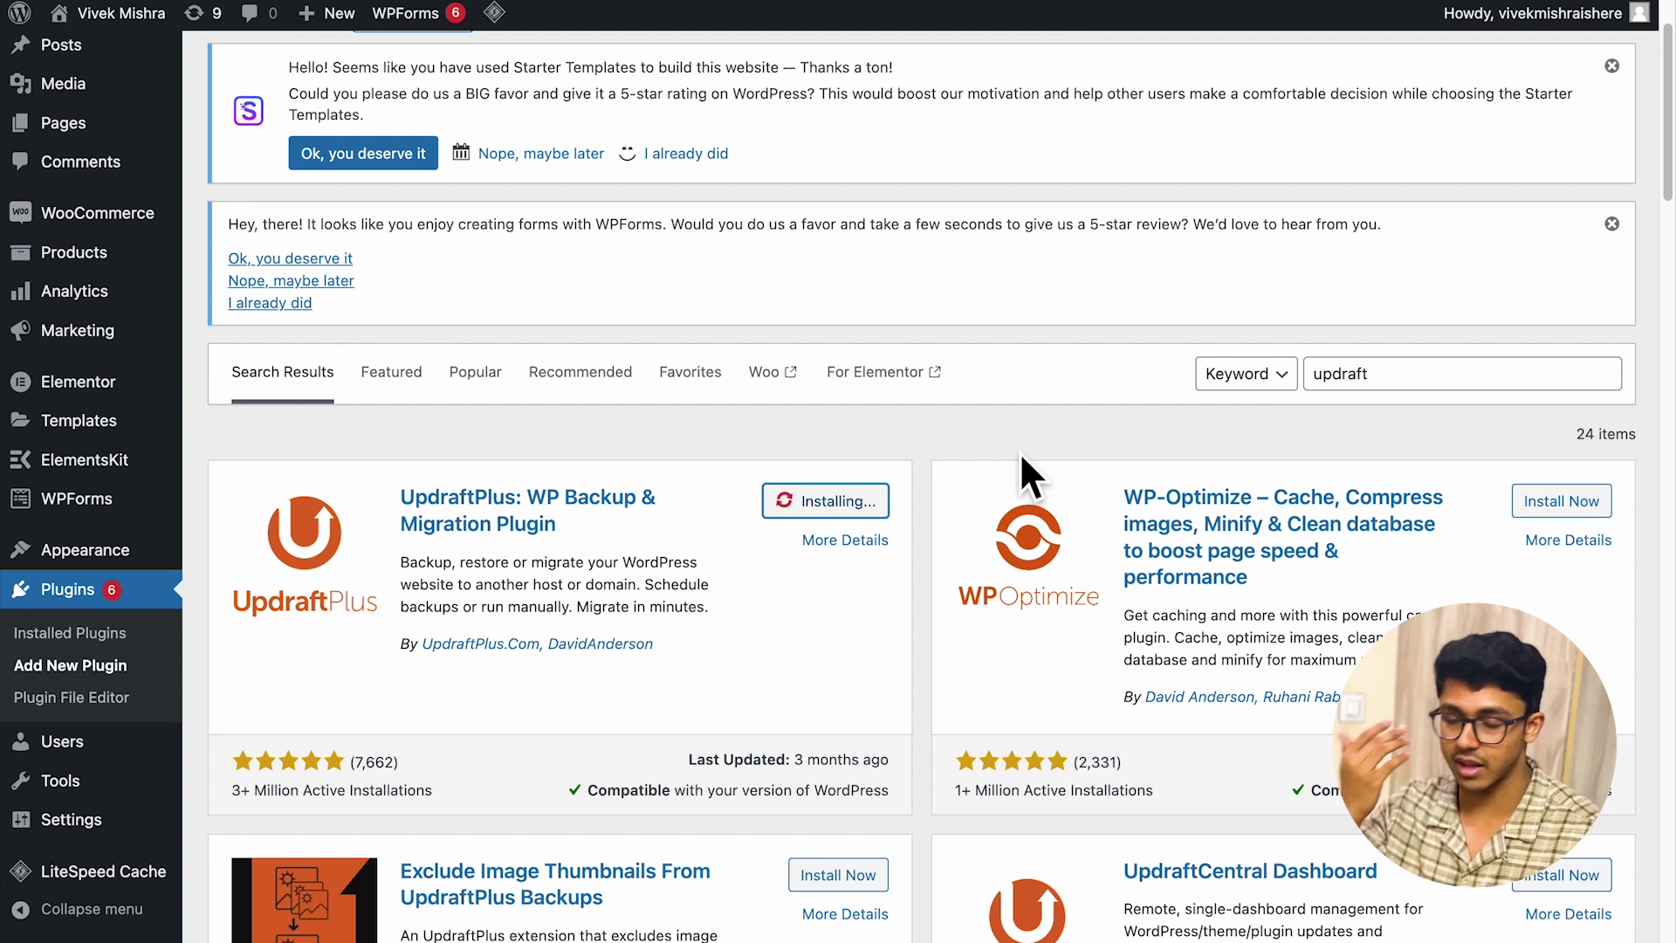
Activate UpdraftPlus - Backup/Restore and WPvivid Backup Plugin among the installed plugins, and dismiss the UpdraftPlus welcome tour.
scroll(974, 443, "up", 2)
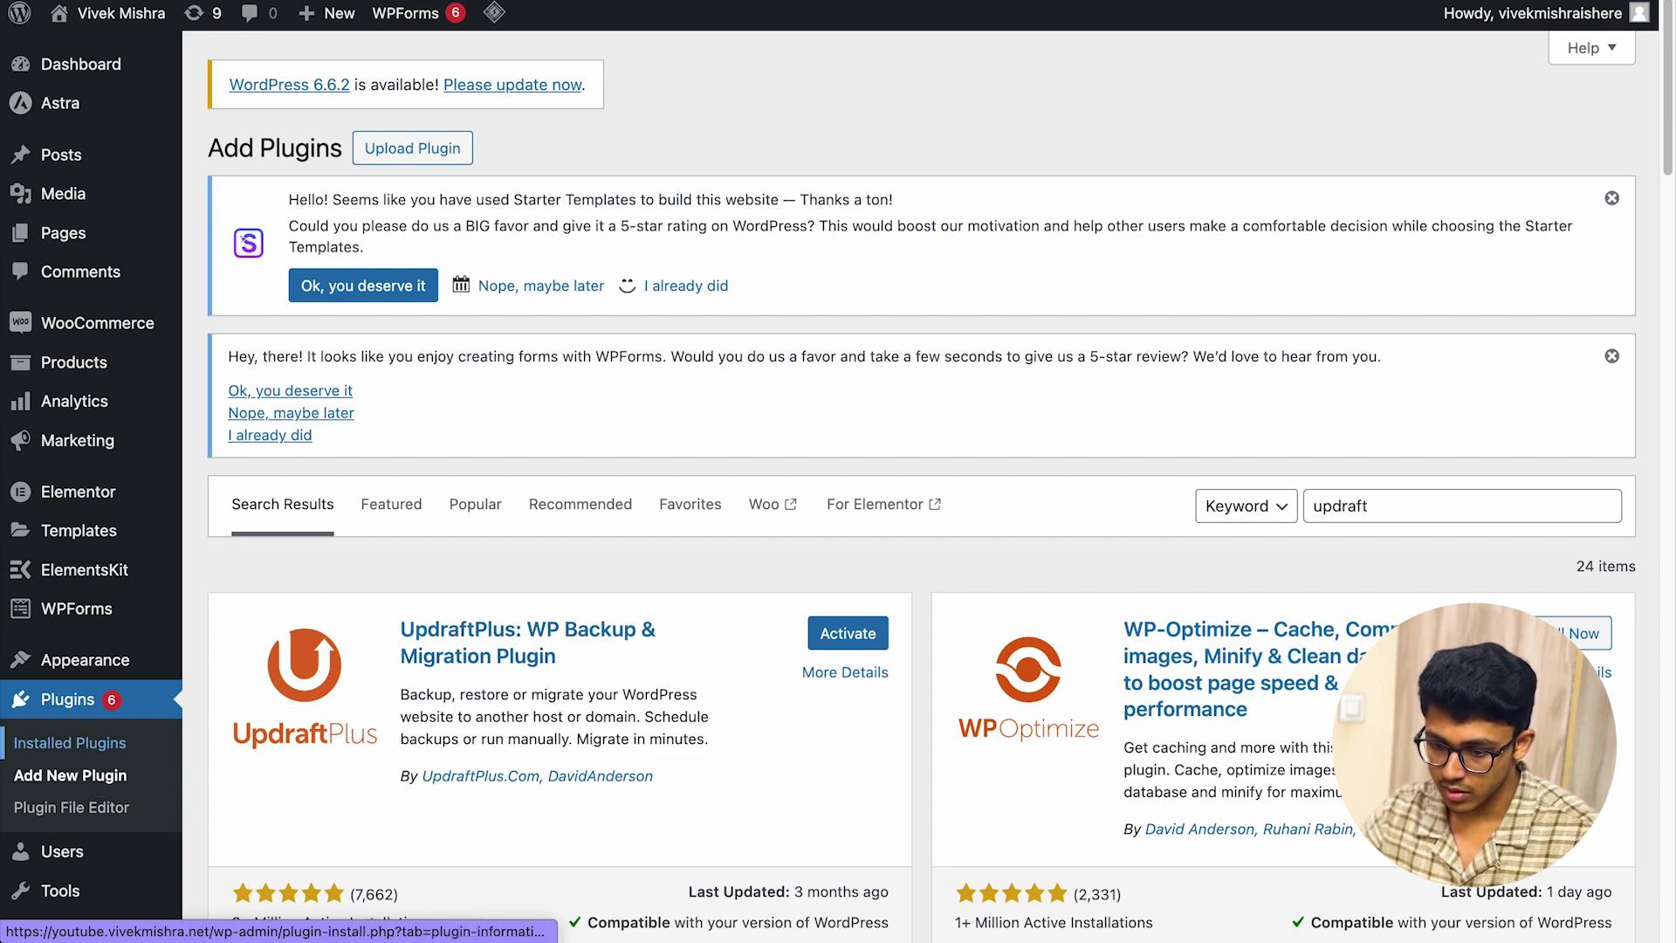
scroll(406, 580, "down", 15)
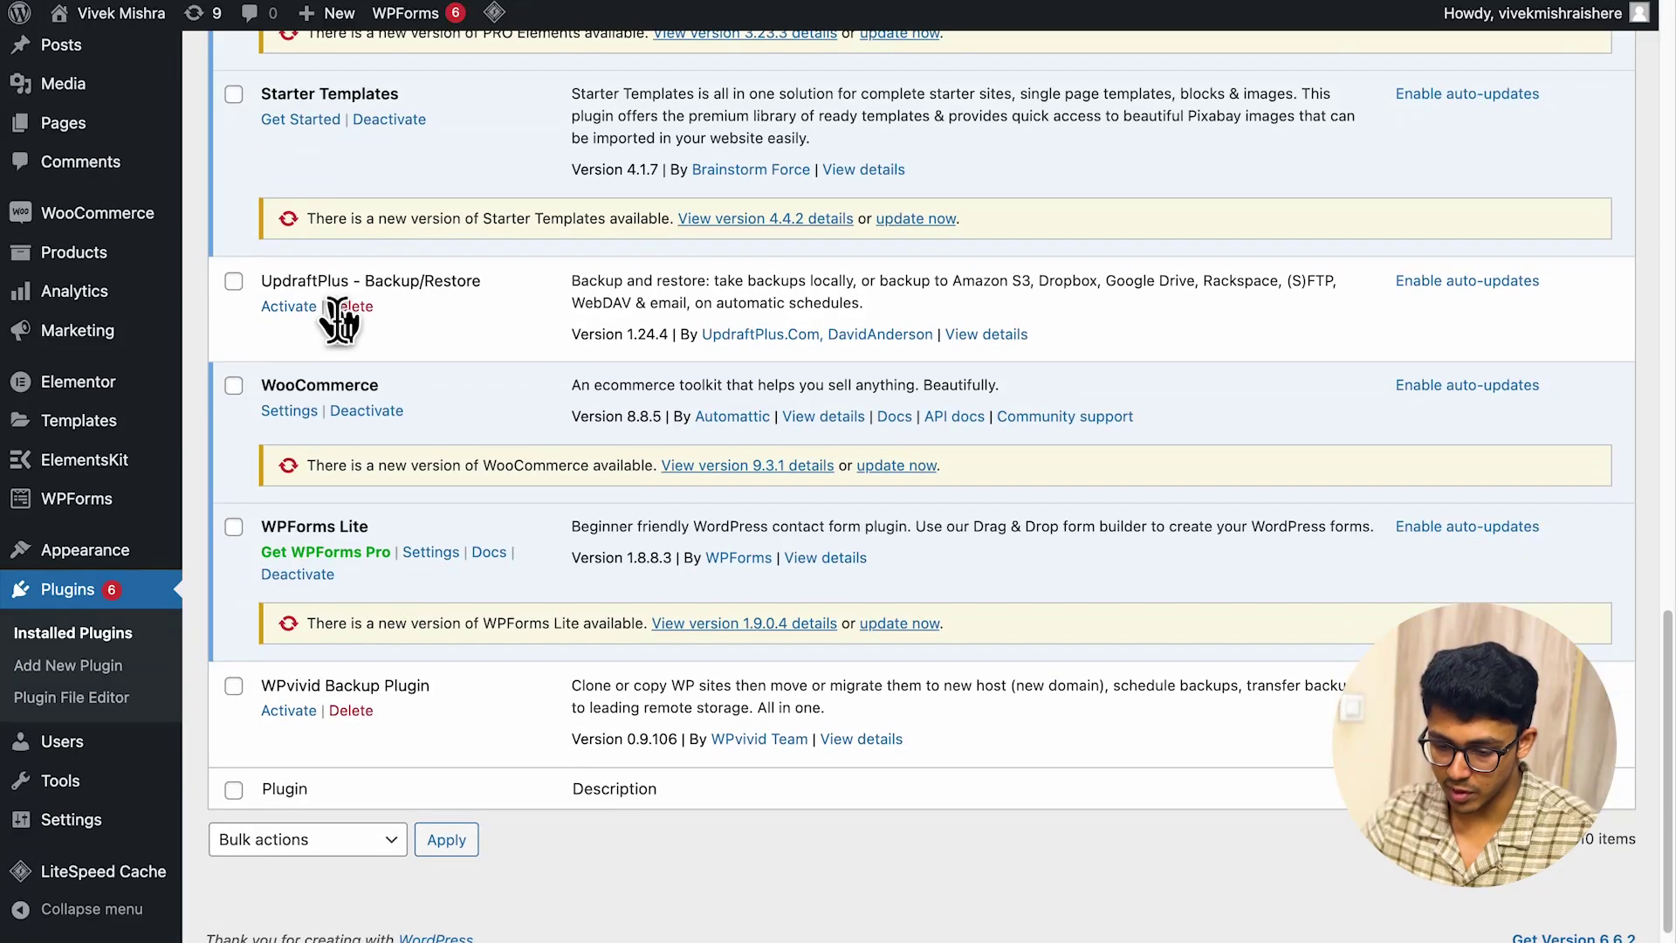
left_click(291, 310)
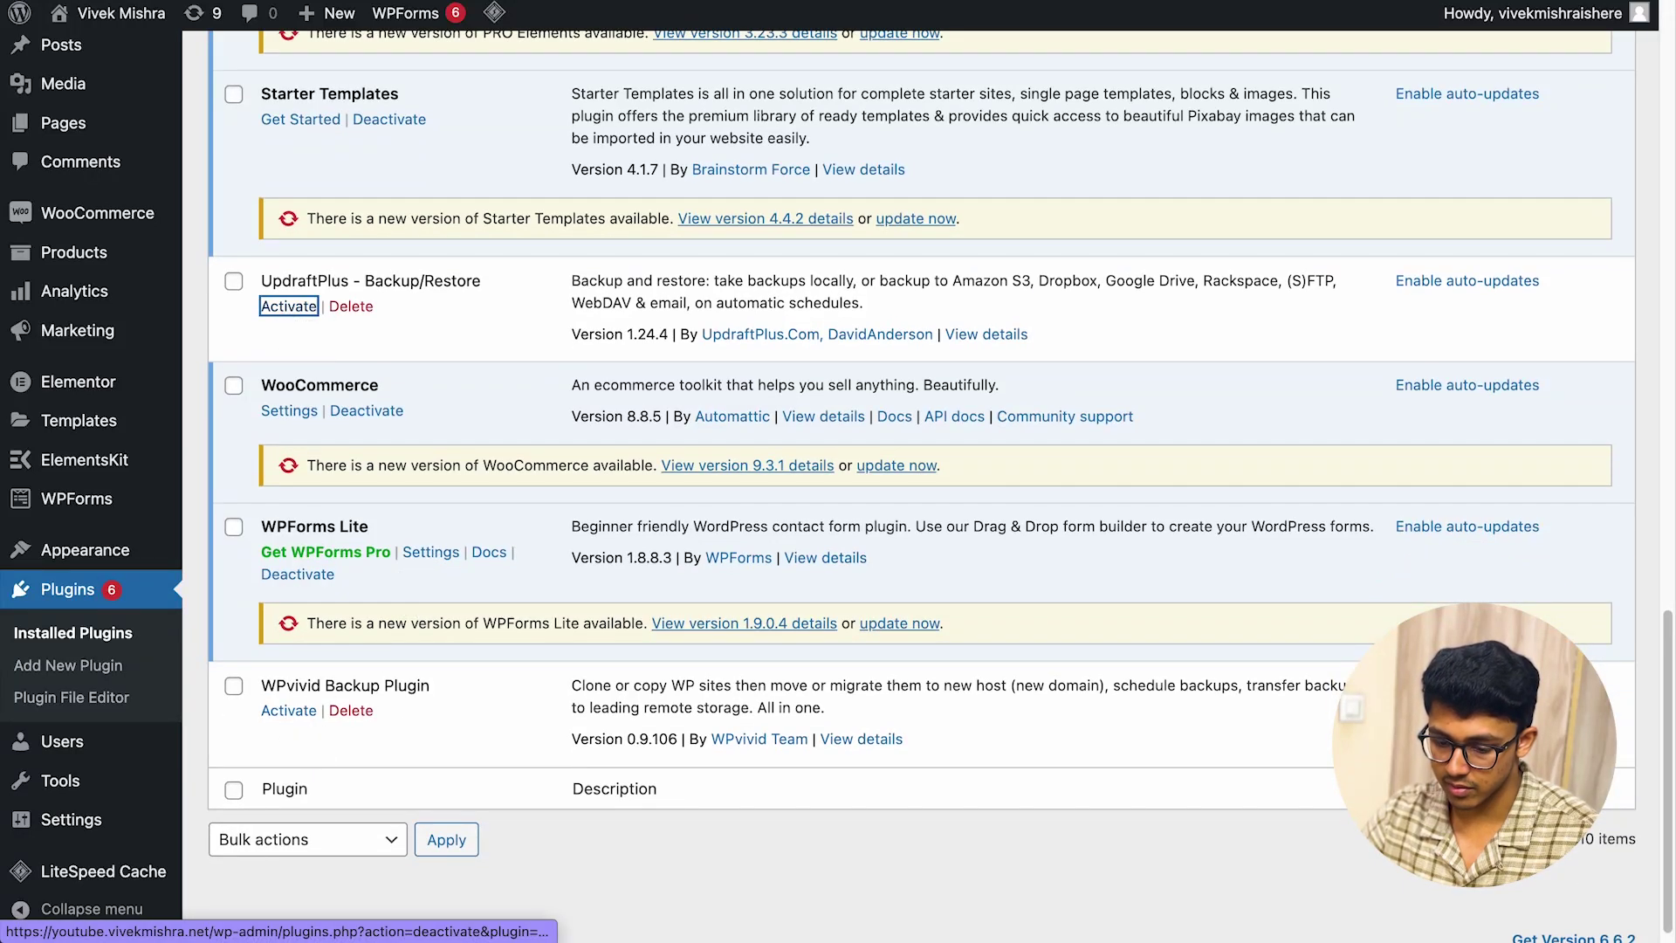
left_click(291, 711)
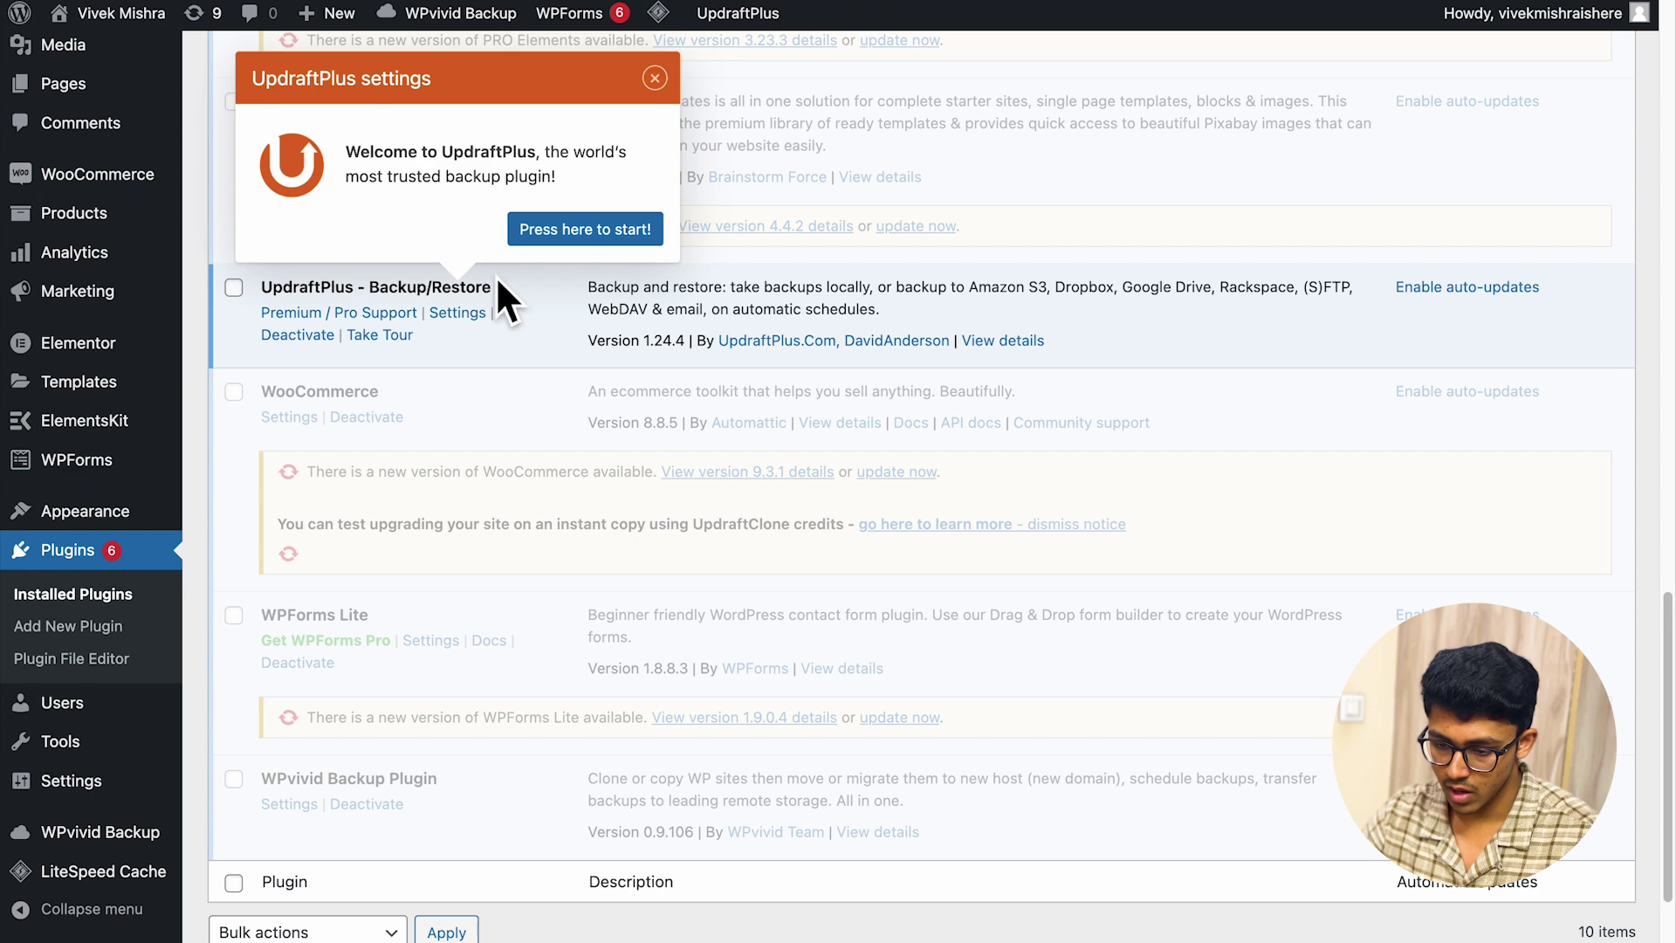
left_click(655, 77)
scroll(515, 567, "down", 1)
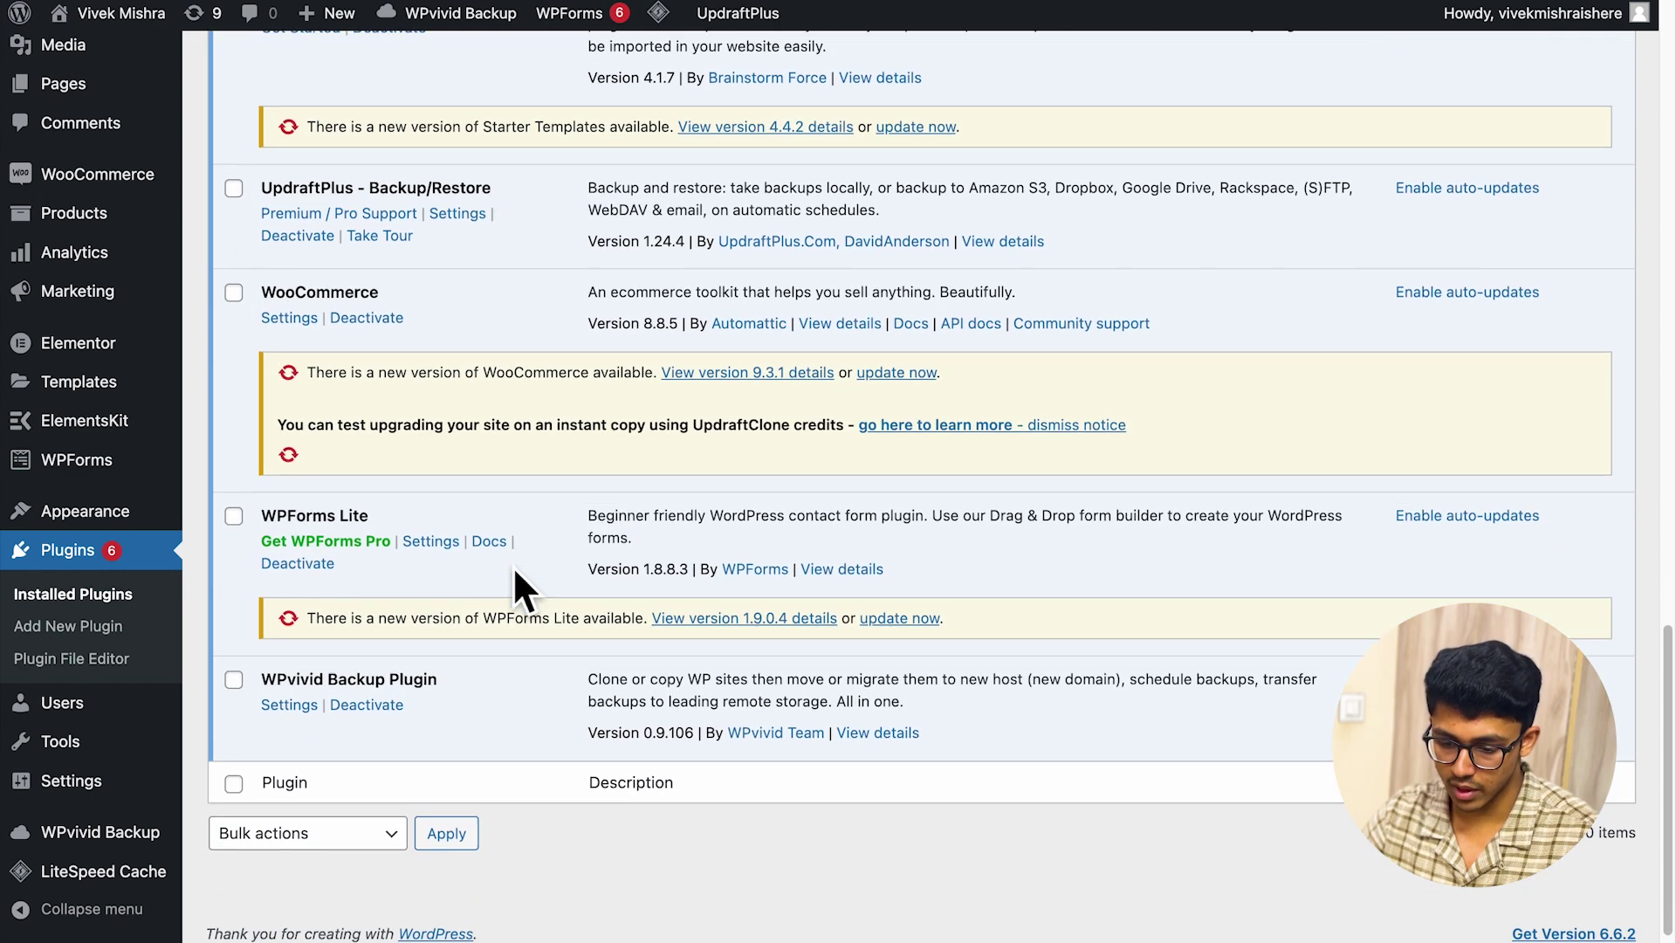
scroll(515, 568, "up", 4)
scroll(515, 567, "down", 3)
scroll(515, 587, "down", 3)
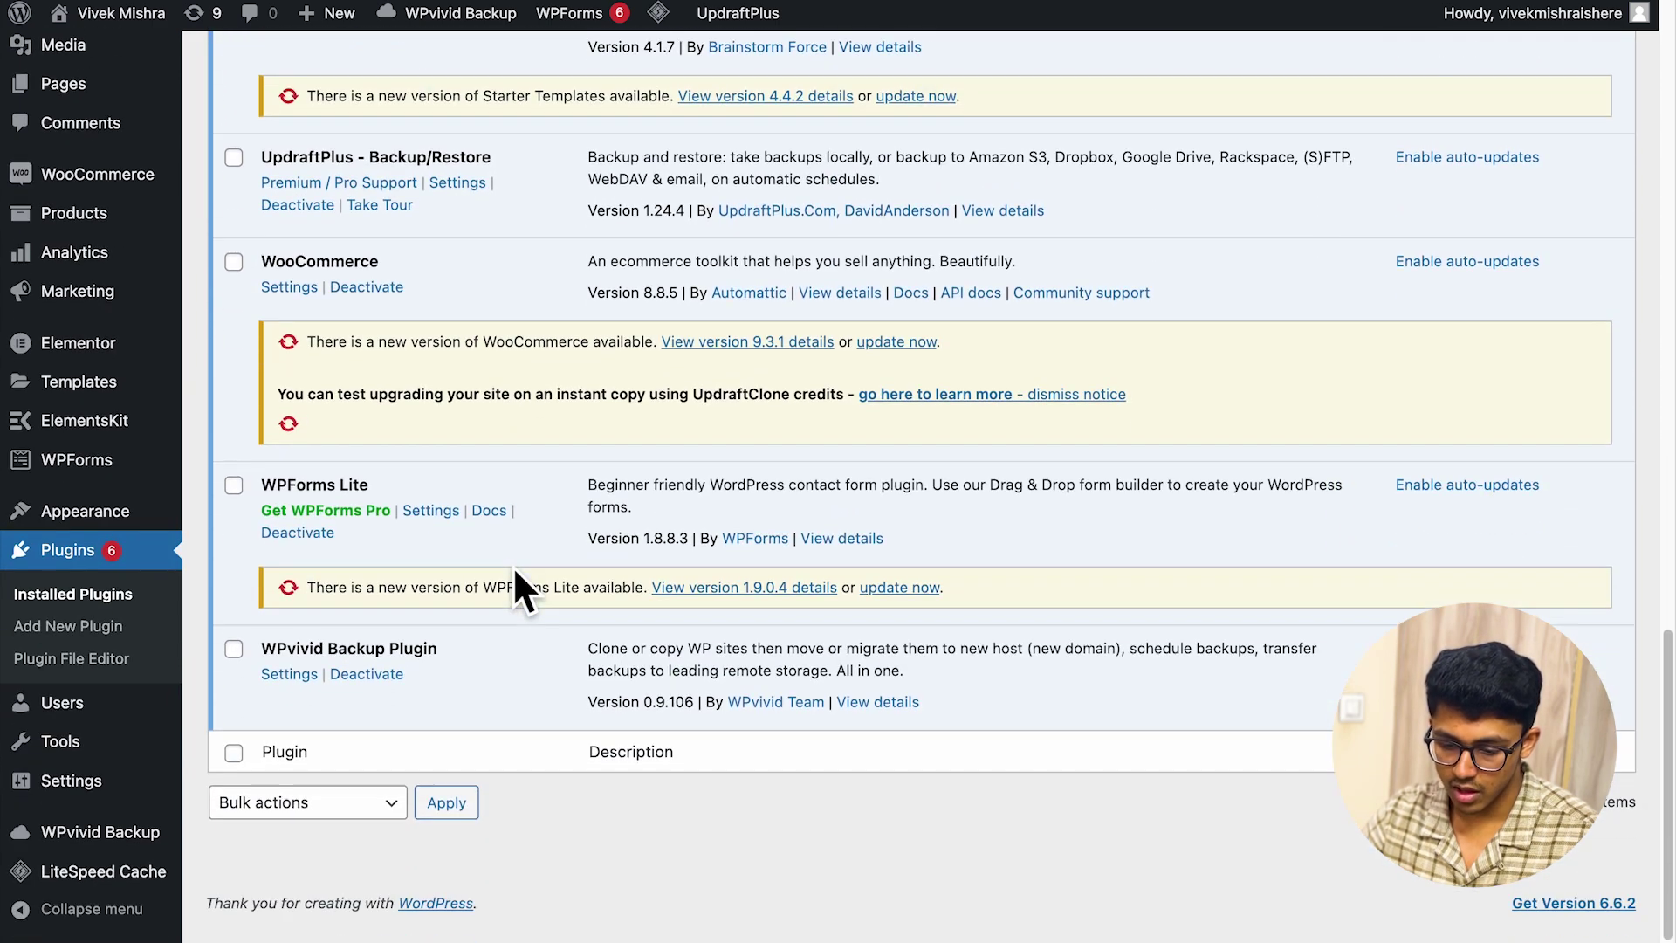
Open the UpdraftPlus backup page and start a new backup that includes the database and files.
mouse_move(112, 845)
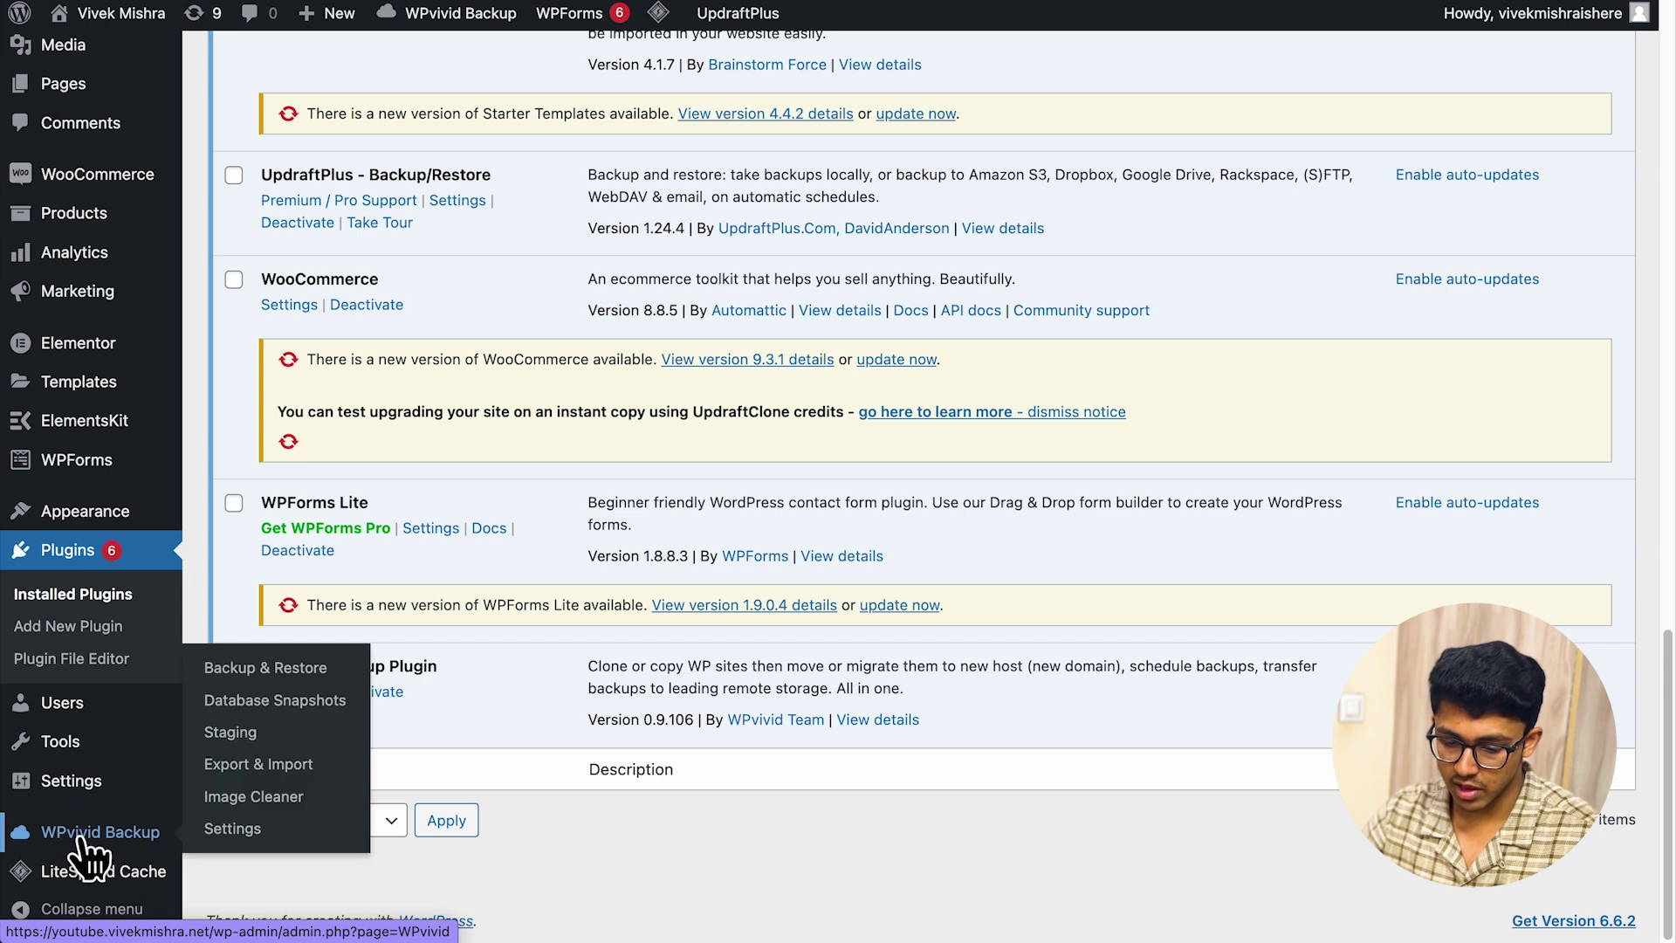
mouse_move(83, 785)
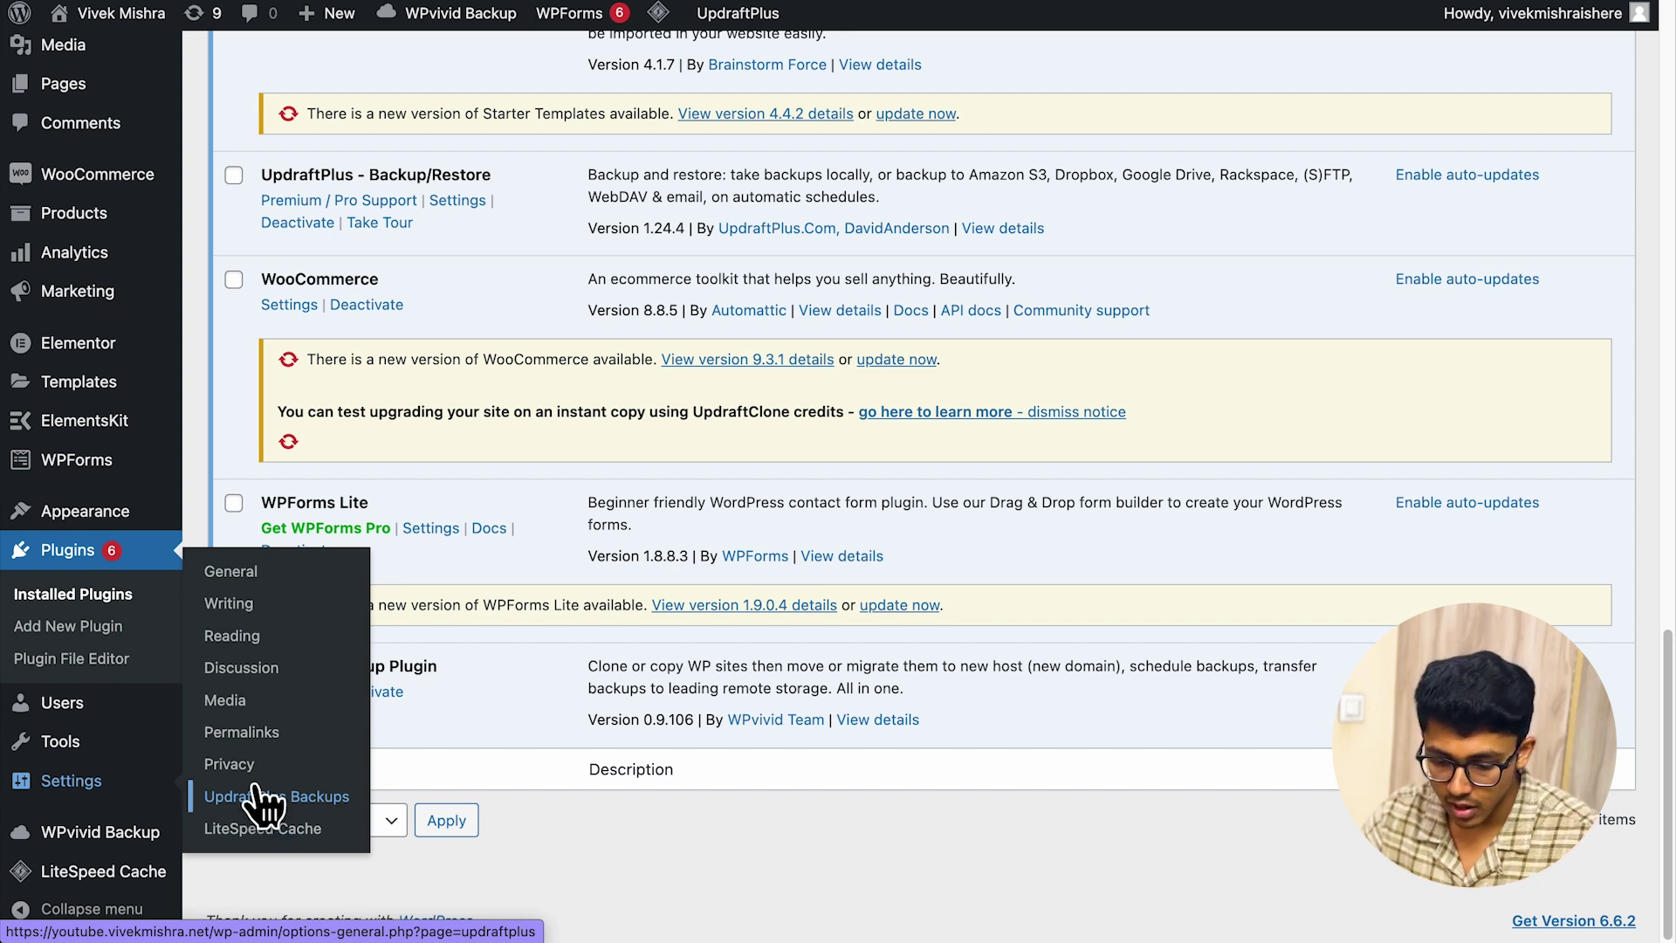
left_click(341, 798)
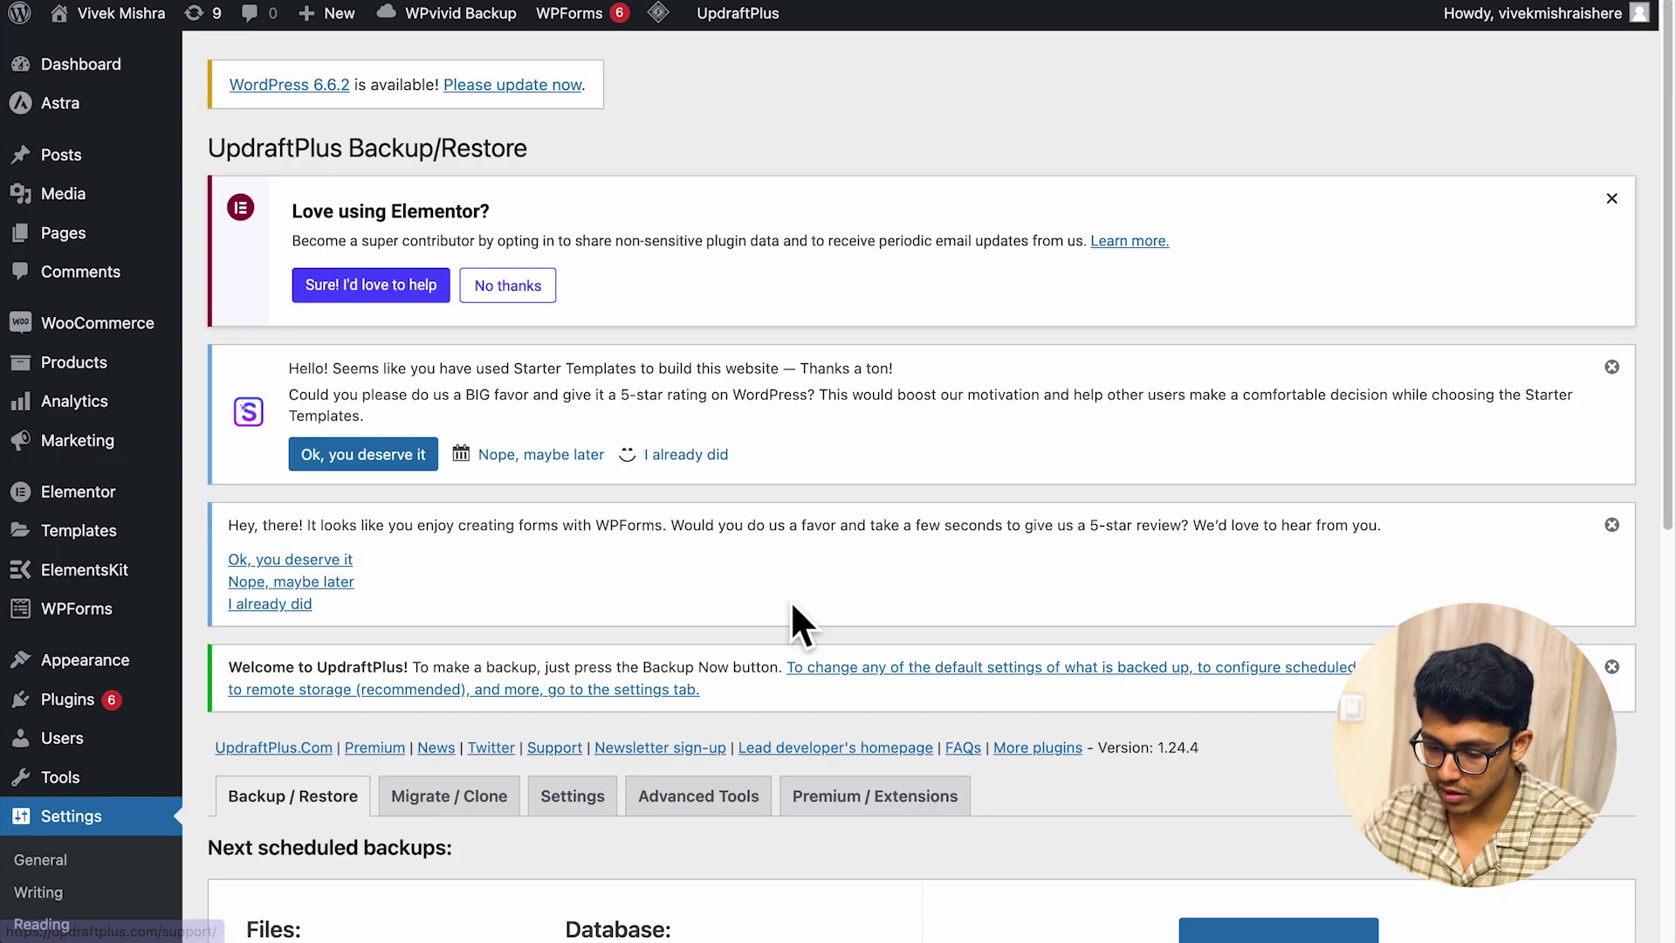
scroll(789, 611, "down", 9)
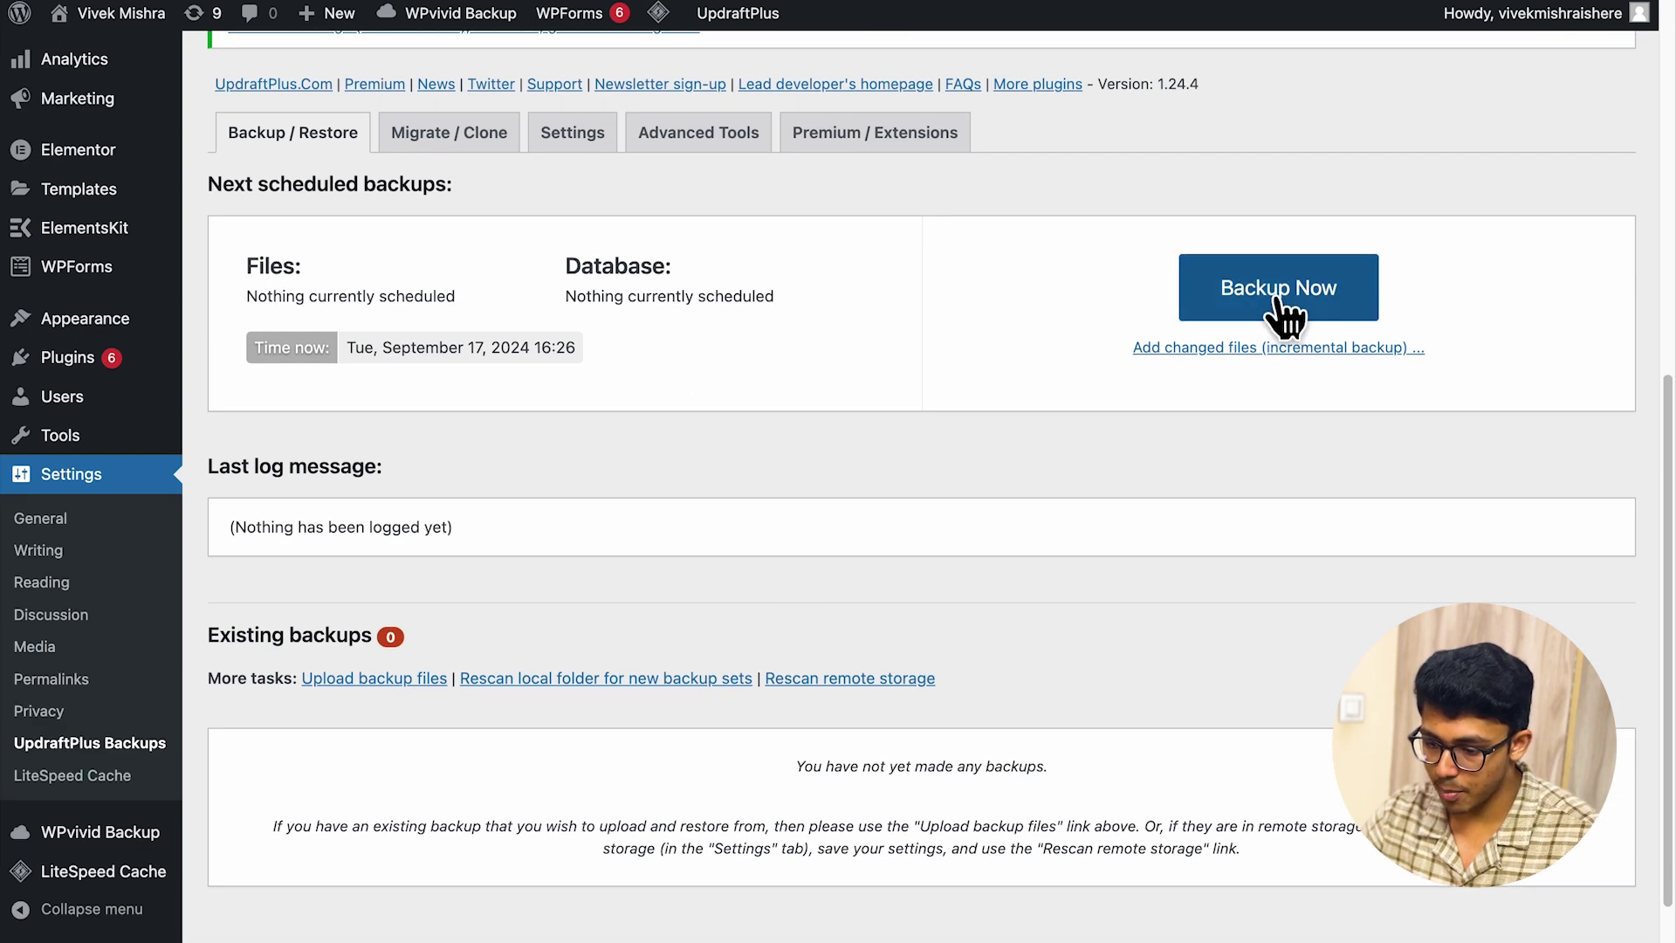
left_click(1265, 292)
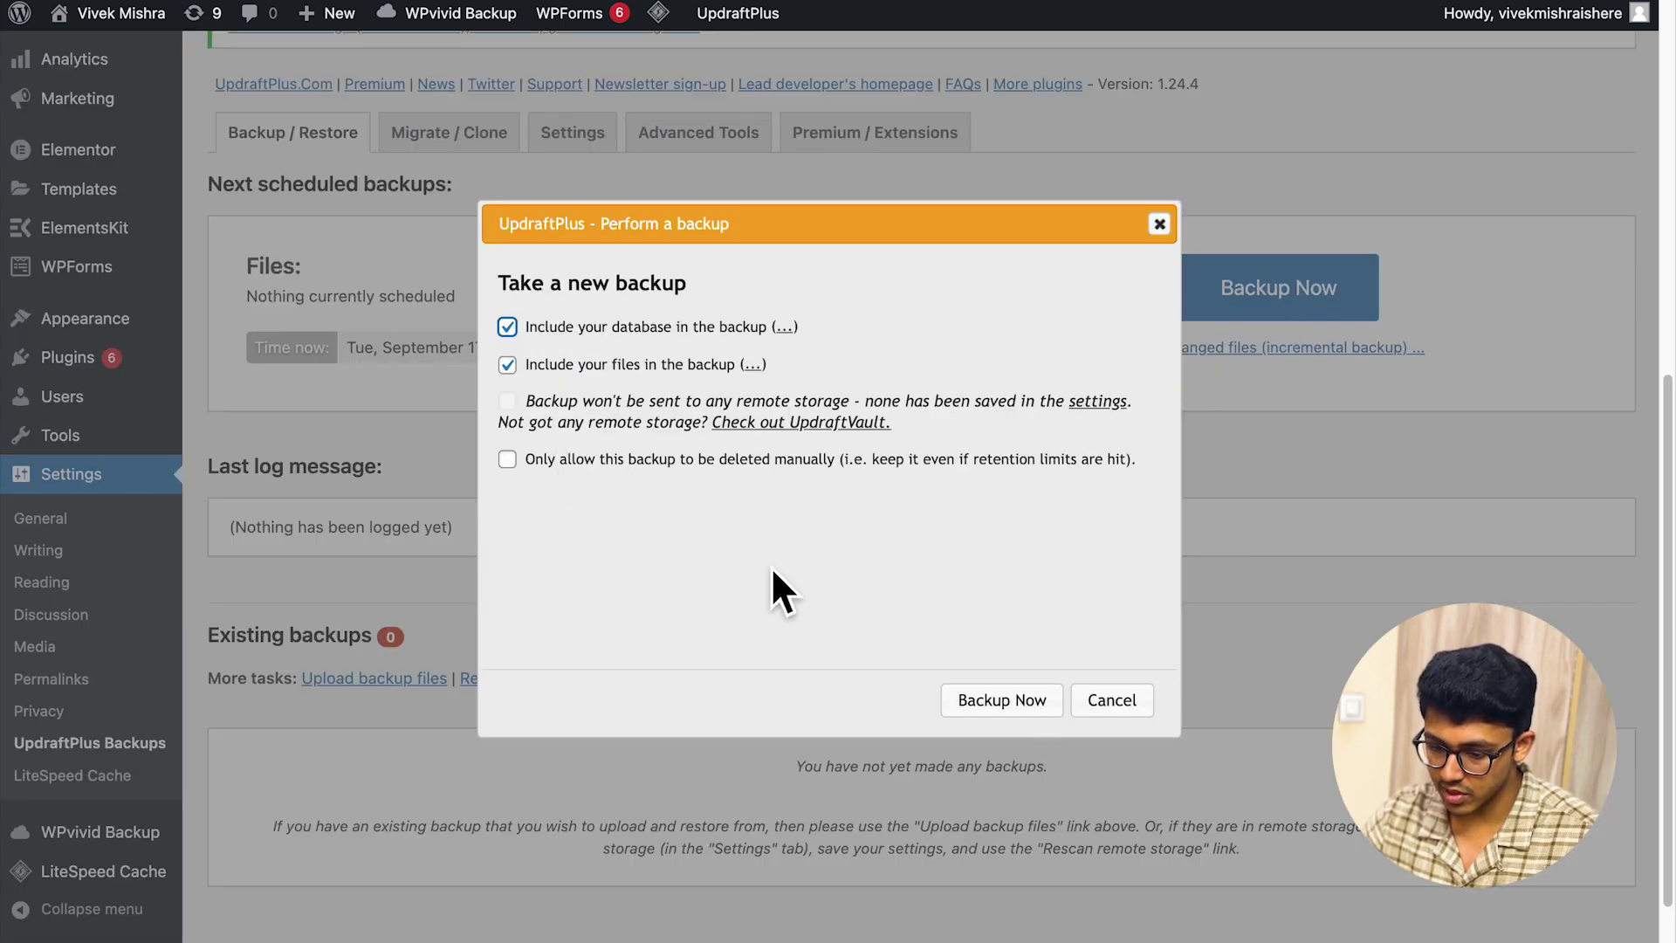
left_click(1041, 701)
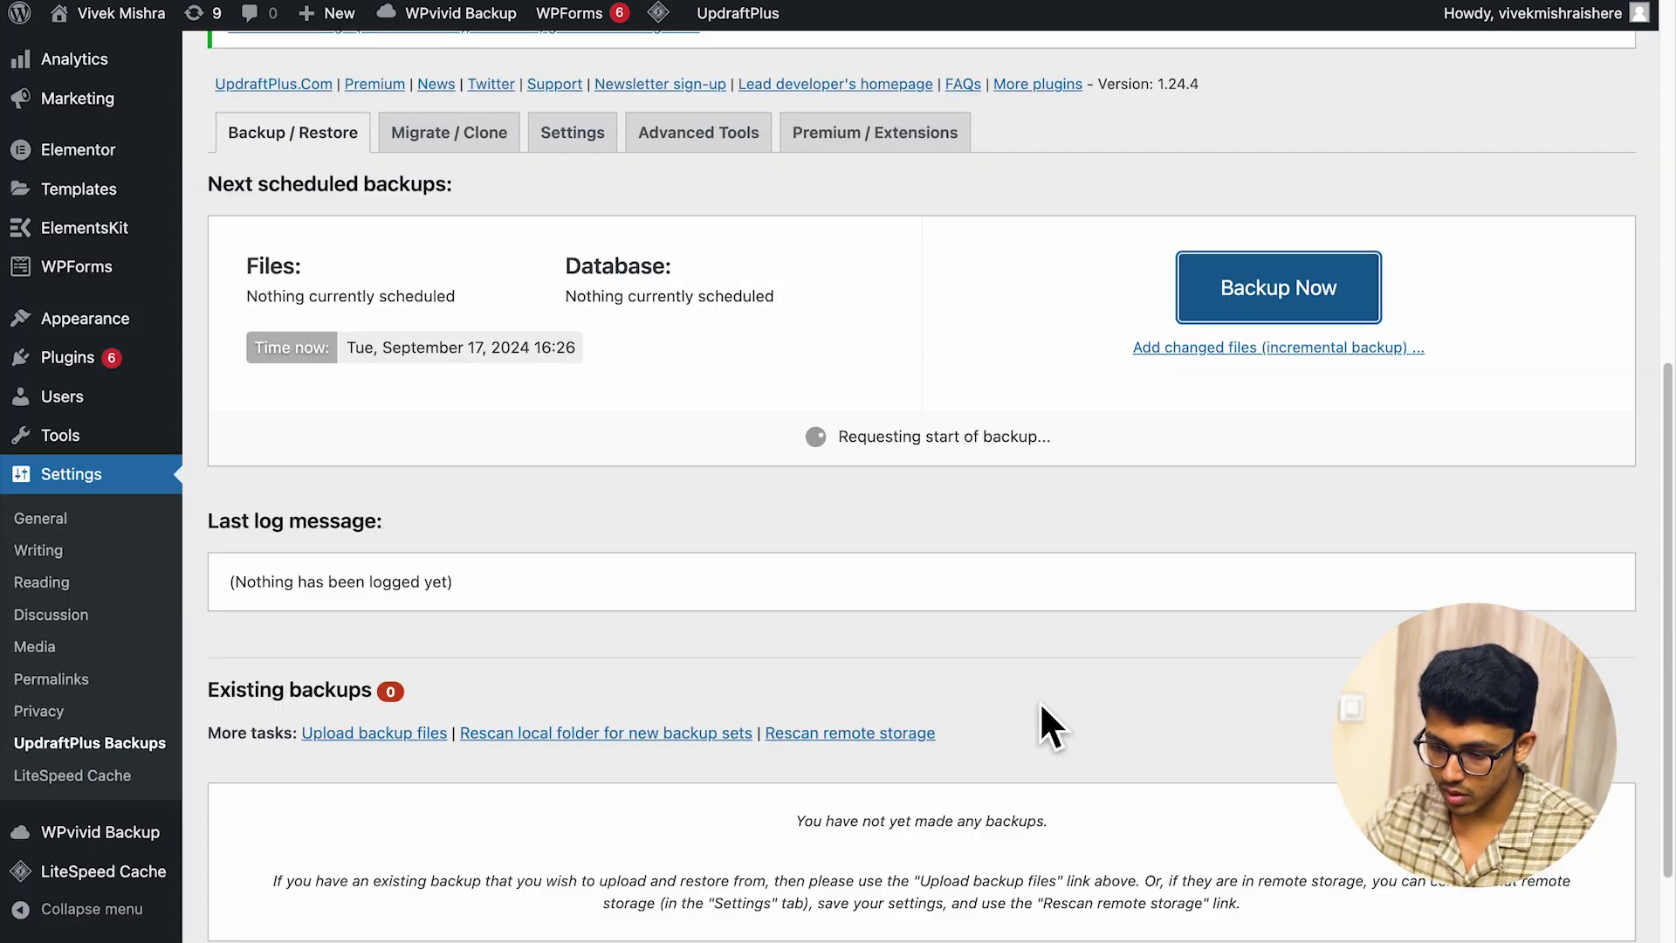
scroll(854, 459, "up", 3)
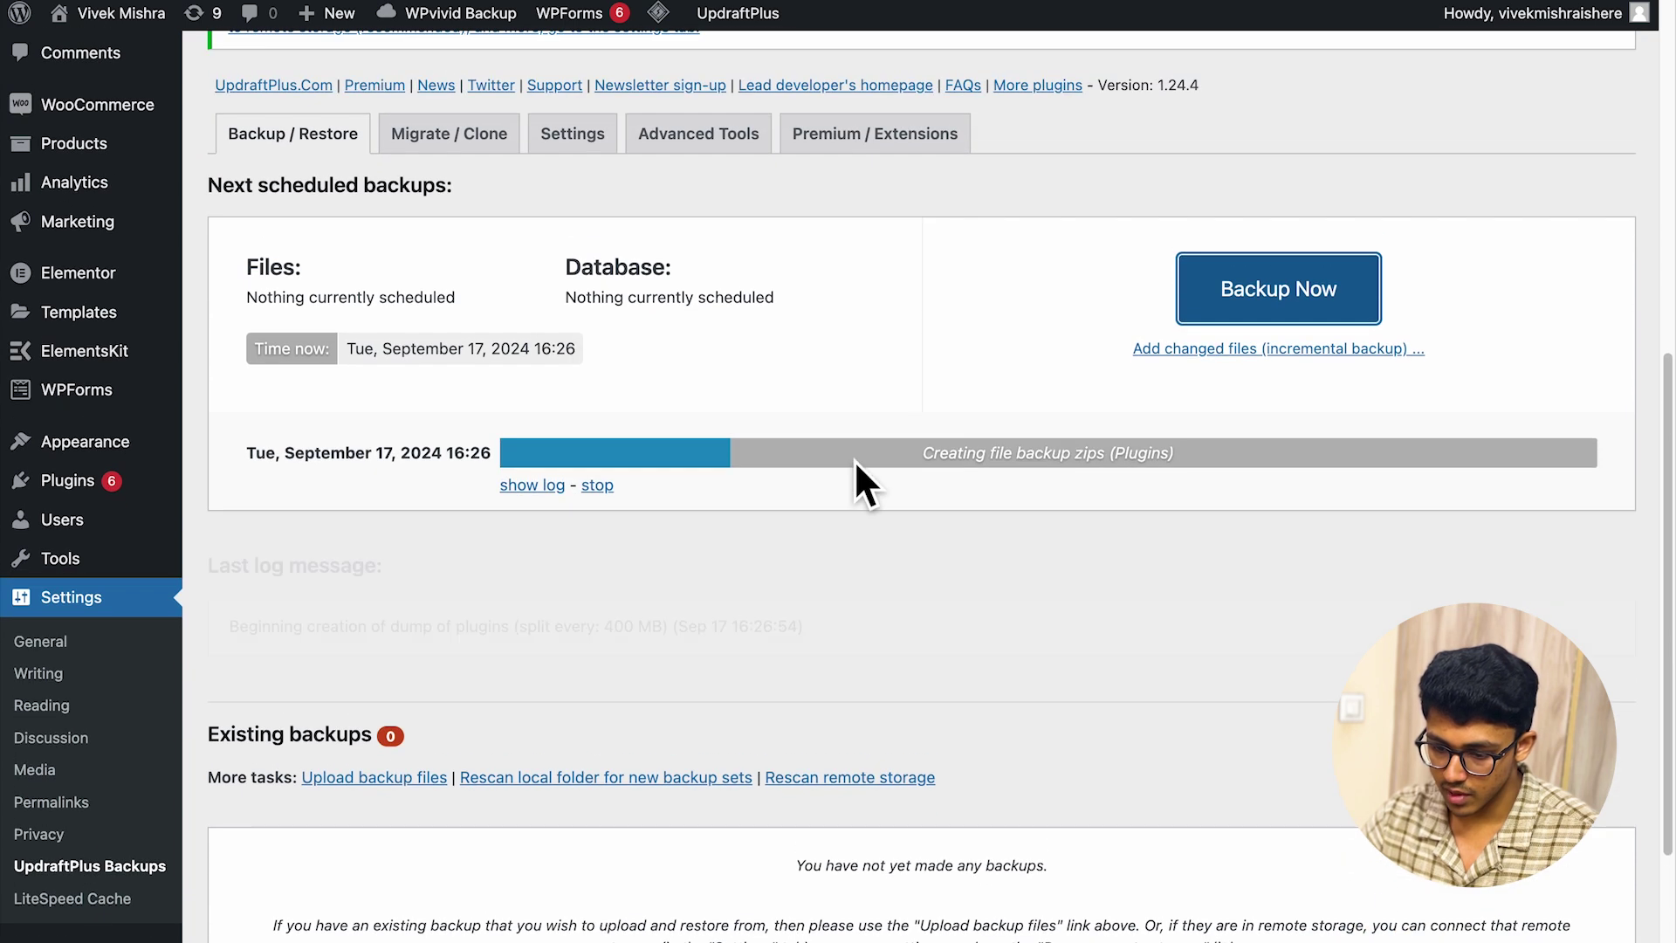
scroll(771, 449, "down", 3)
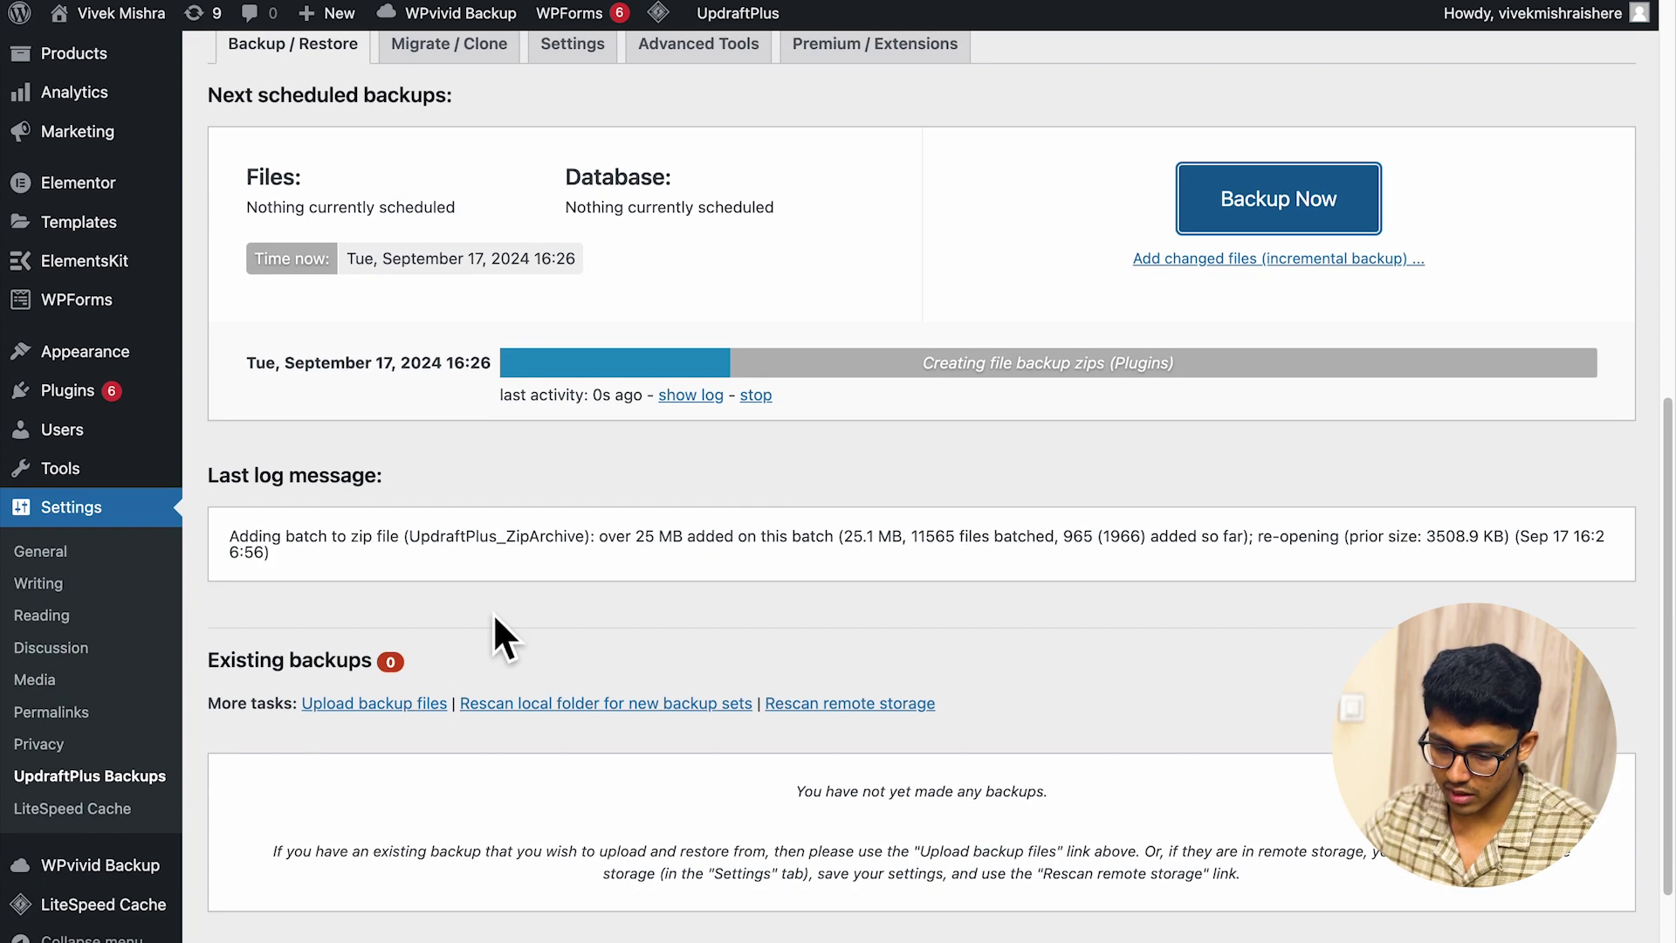
Open WPvivid's Backup & Restore page and start a manual Database + Files backup saved to local storage.
scroll(463, 611, "down", 2)
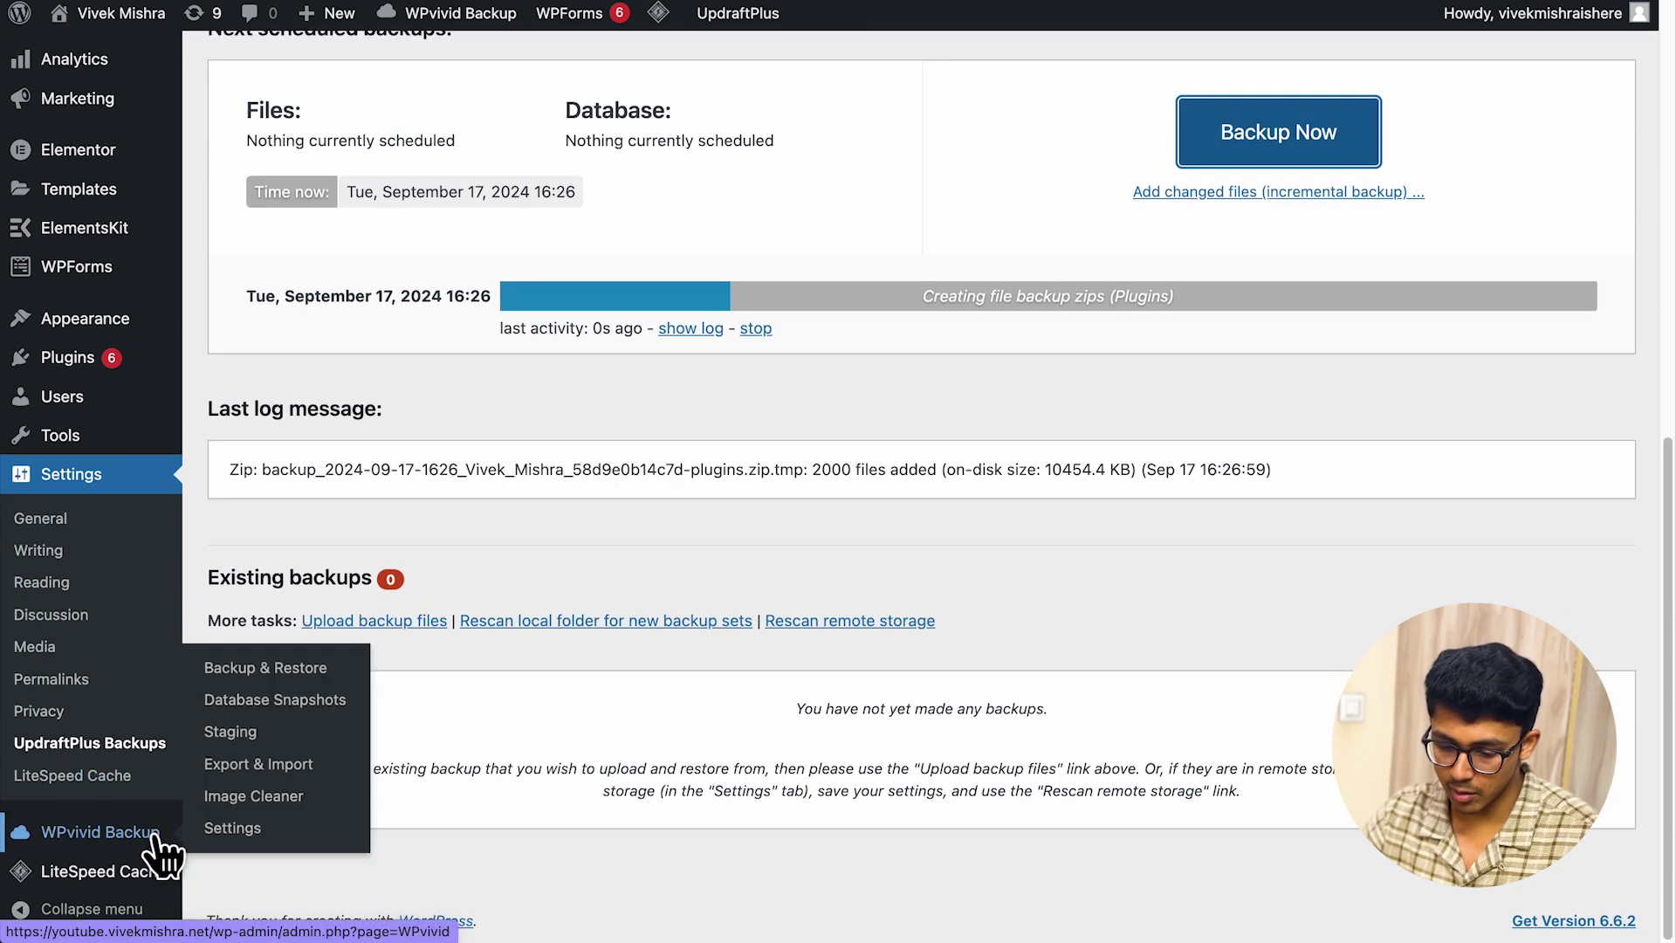
left_click(281, 669)
scroll(637, 443, "down", 6)
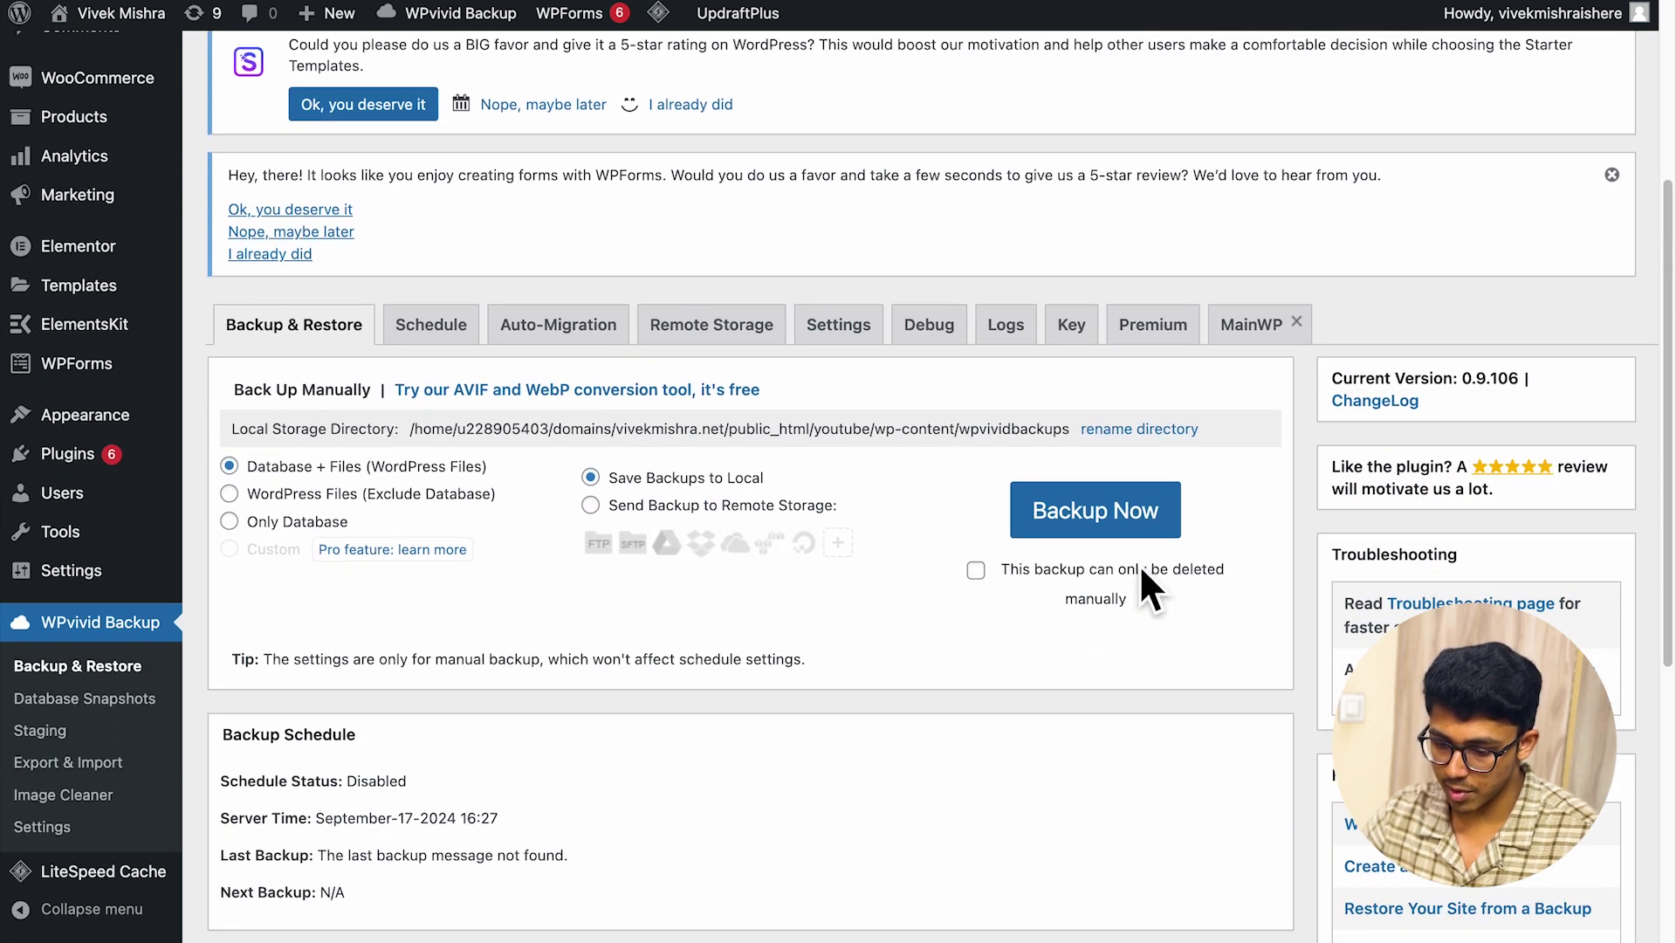
left_click(1110, 517)
Examine the progress of the WPvivid backup and check the list of stored backups.
scroll(1047, 523, "down", 1)
scroll(1004, 563, "down", 1)
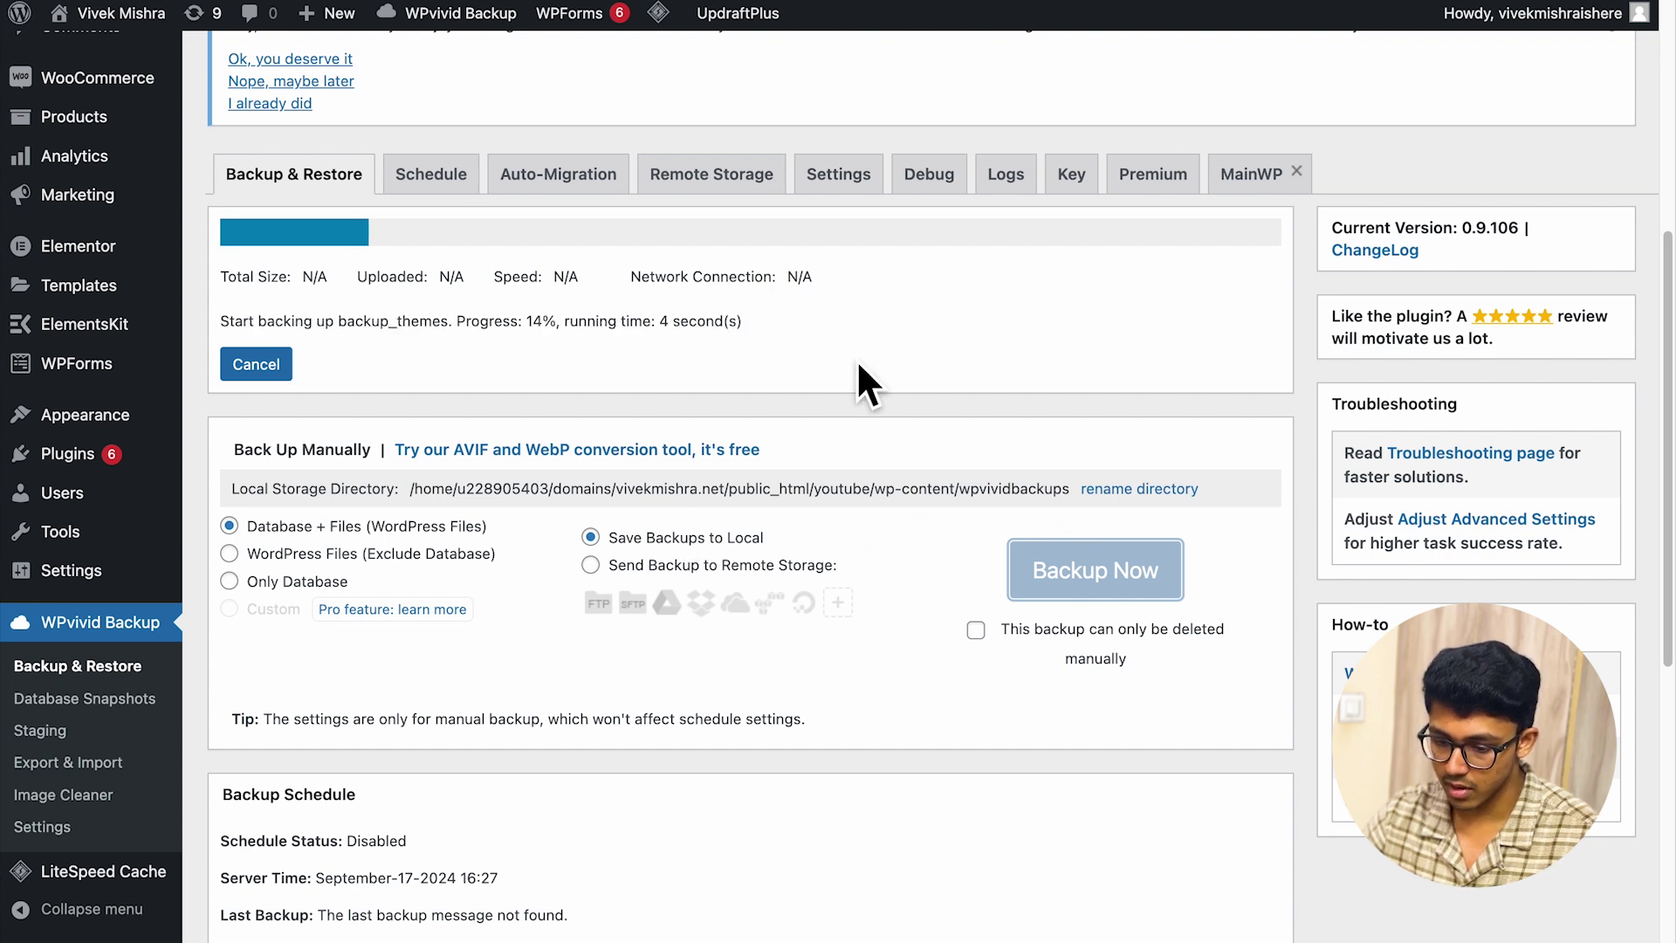
scroll(858, 365, "down", 1)
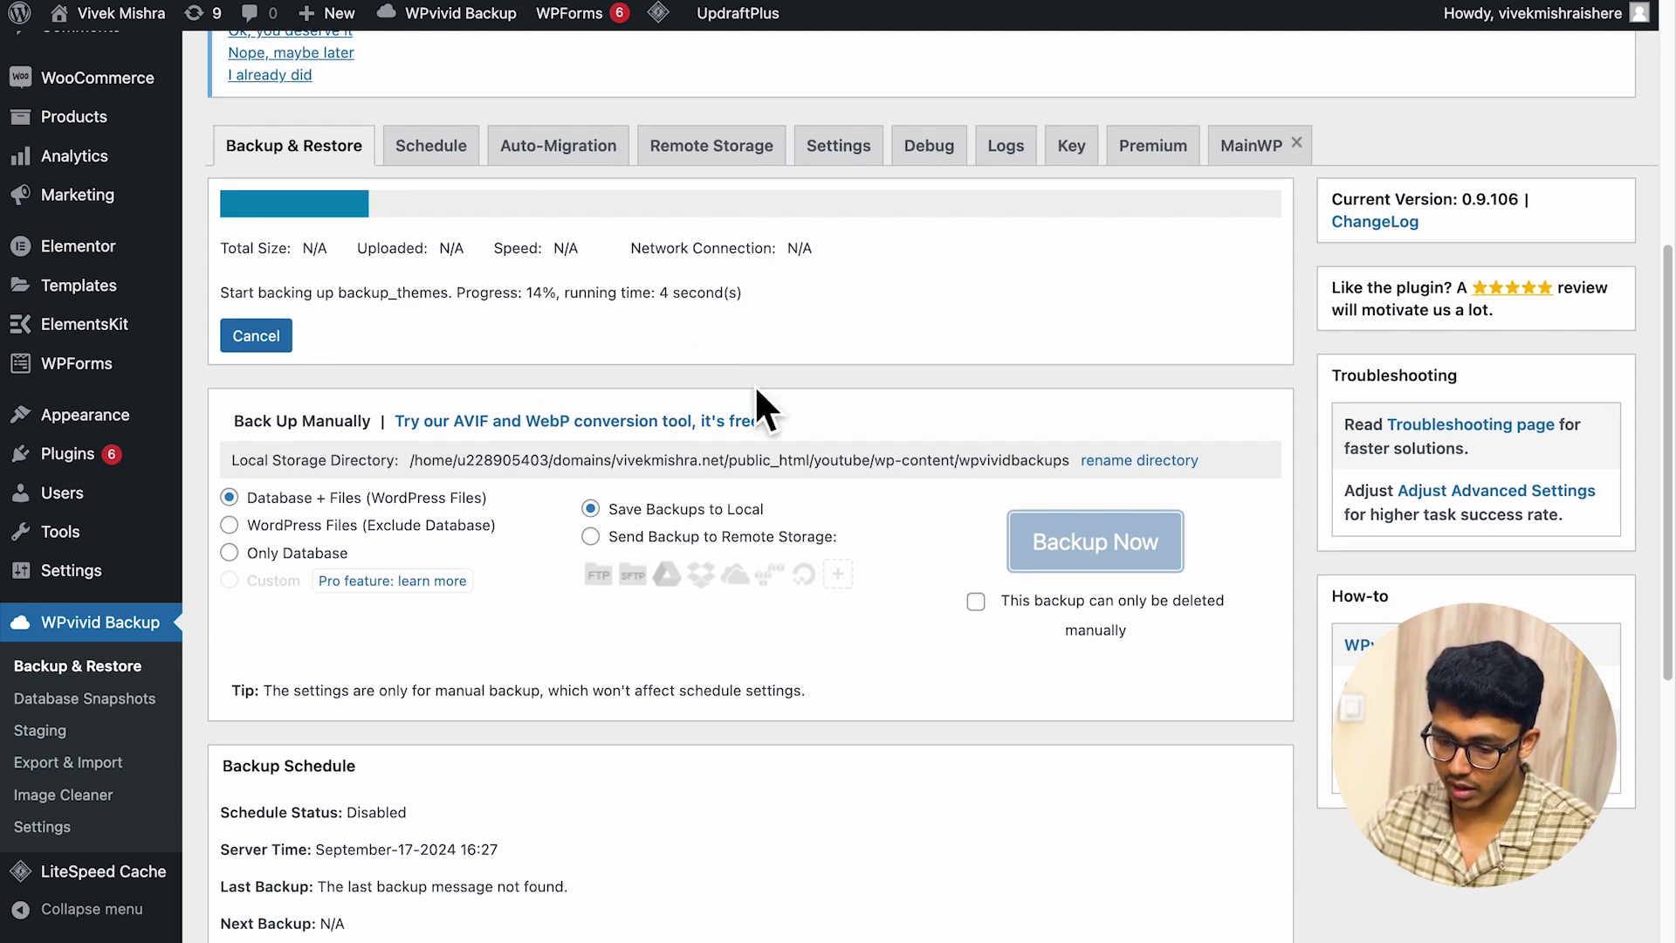
scroll(755, 384, "down", 6)
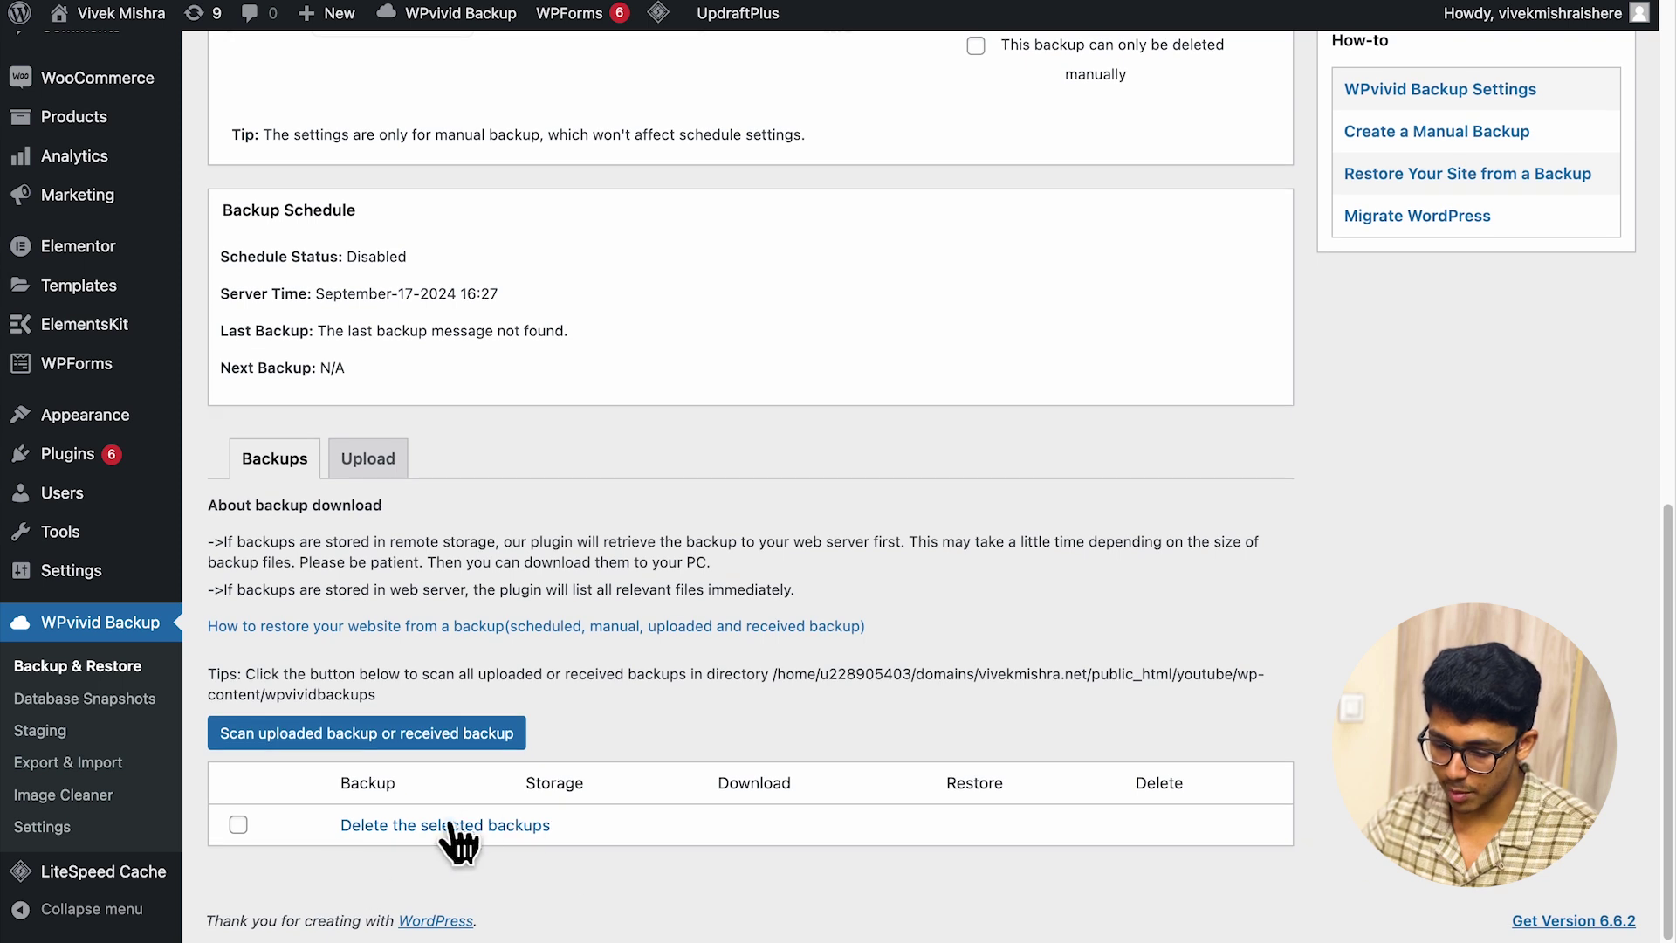
scroll(749, 796, "up", 5)
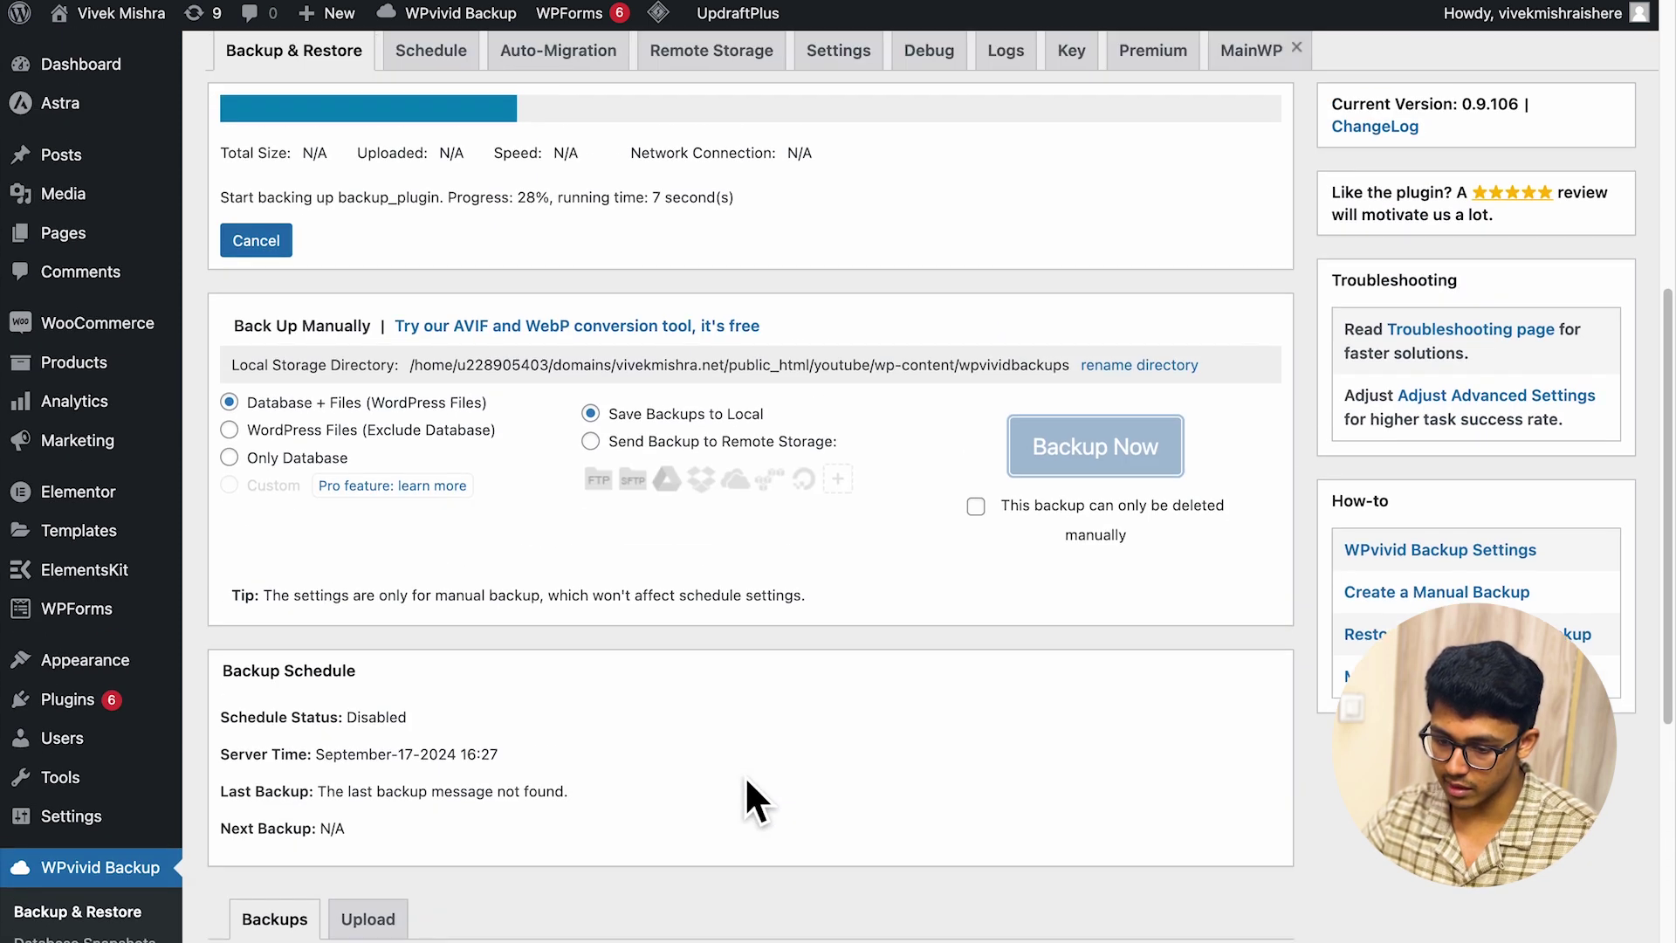
scroll(747, 783, "up", 4)
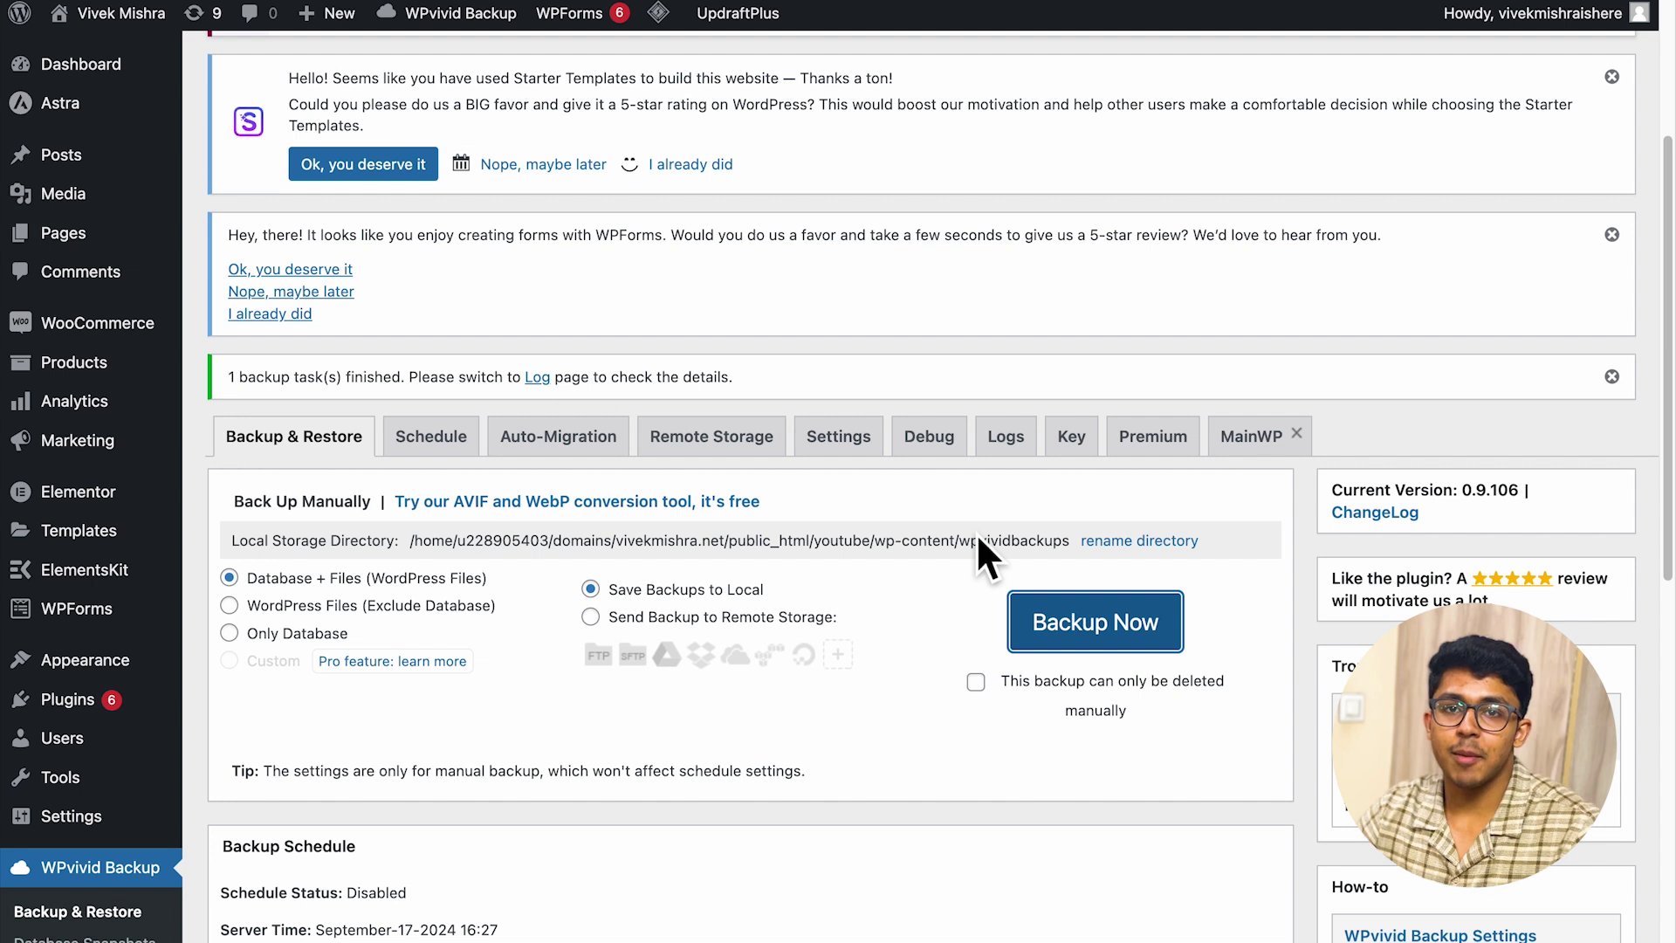
scroll(839, 627, "down", 5)
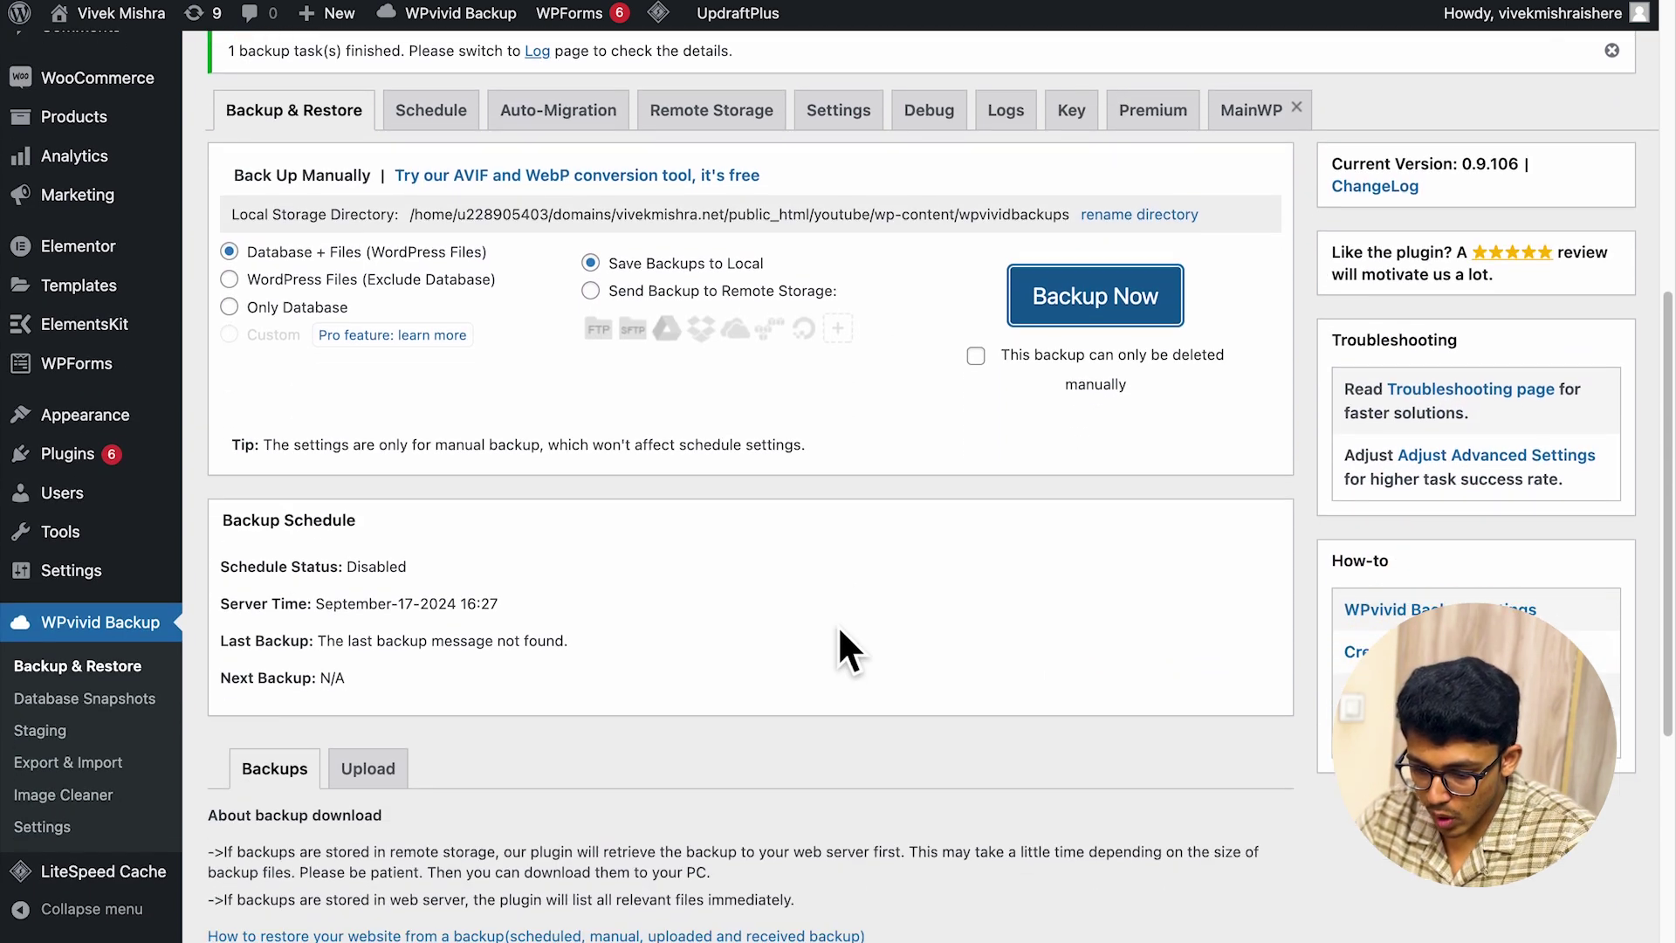
scroll(838, 625, "down", 4)
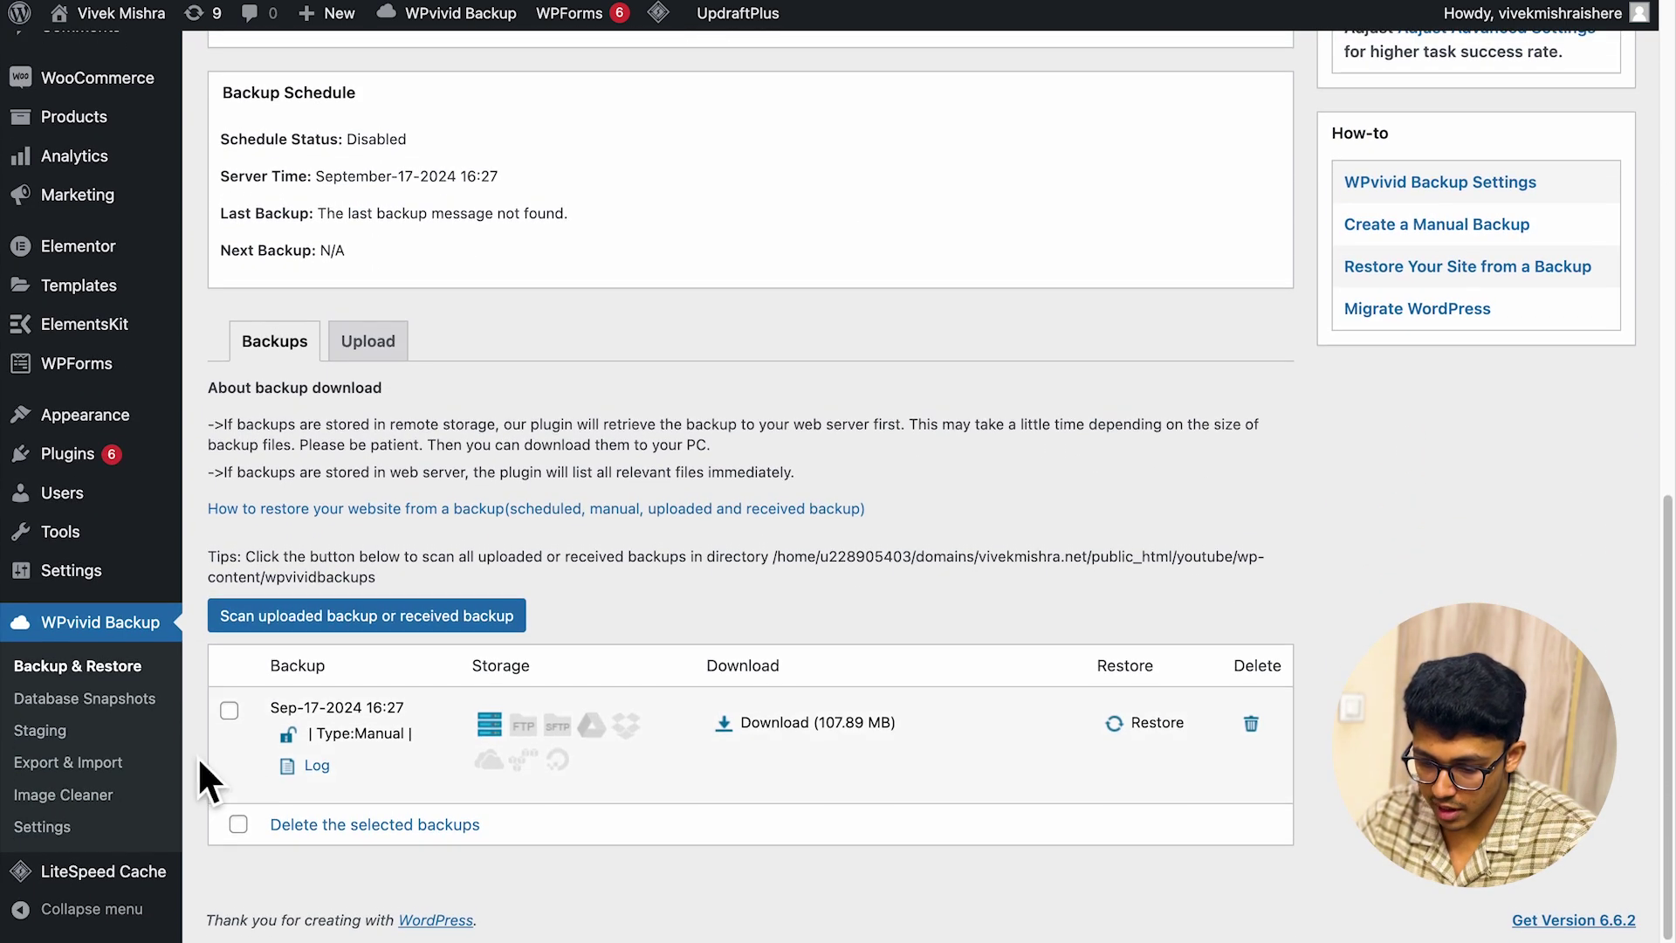
Download the stored Sep-17-2024 16:27 WPvivid backup zip to the computer.
left_click(786, 729)
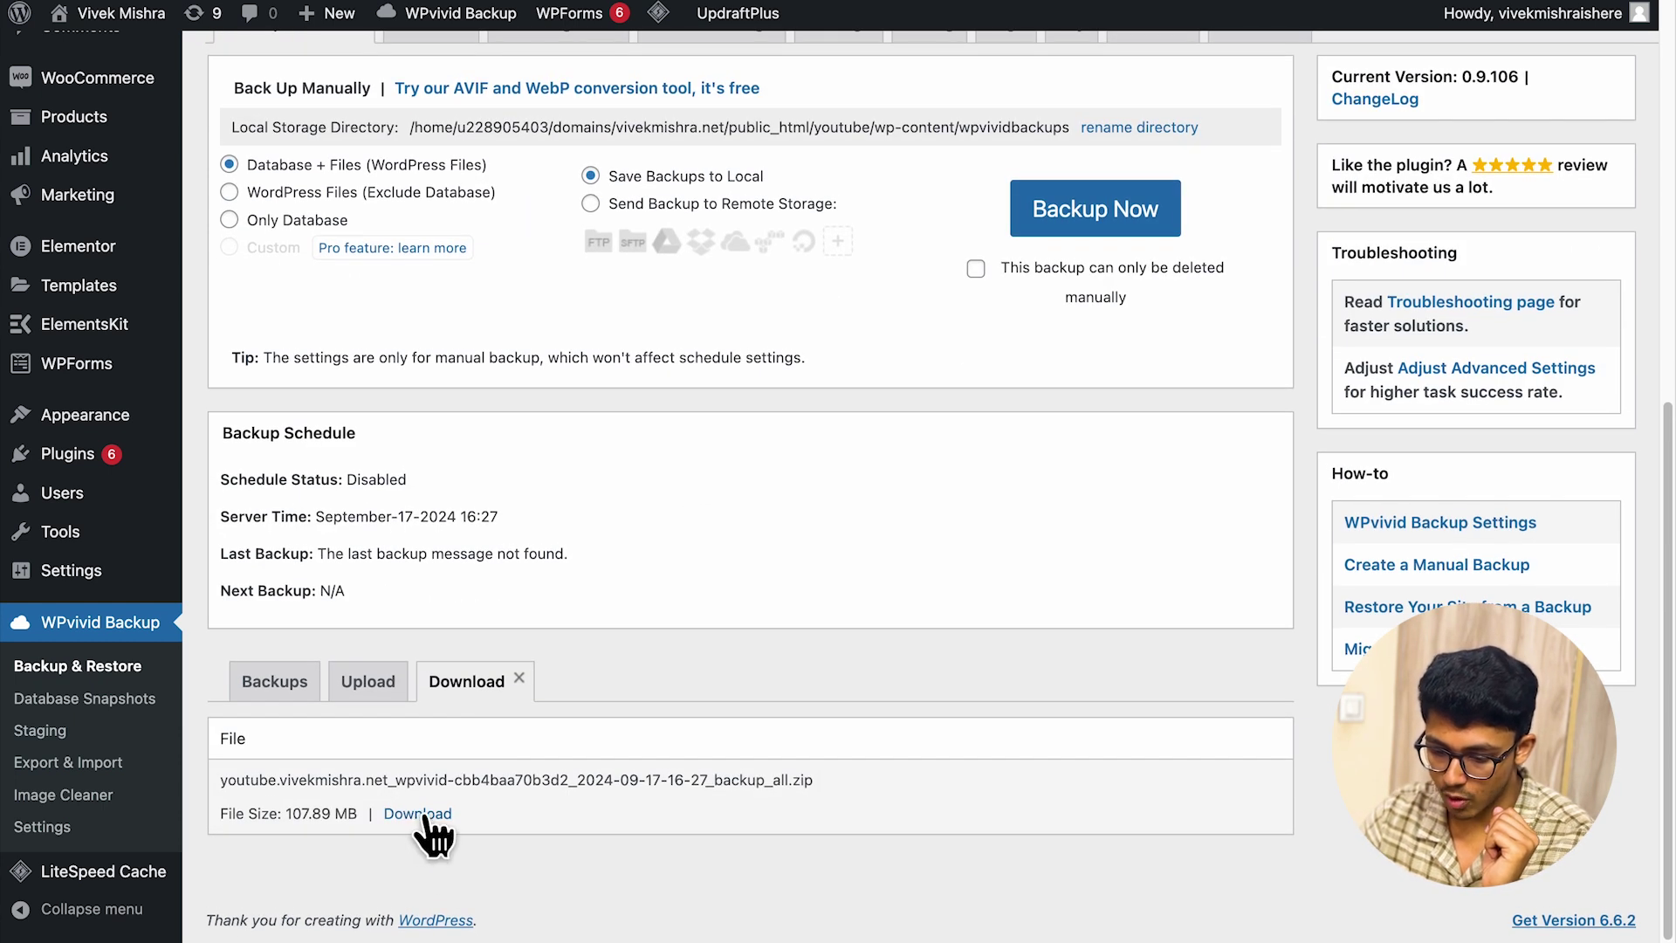
left_click(425, 816)
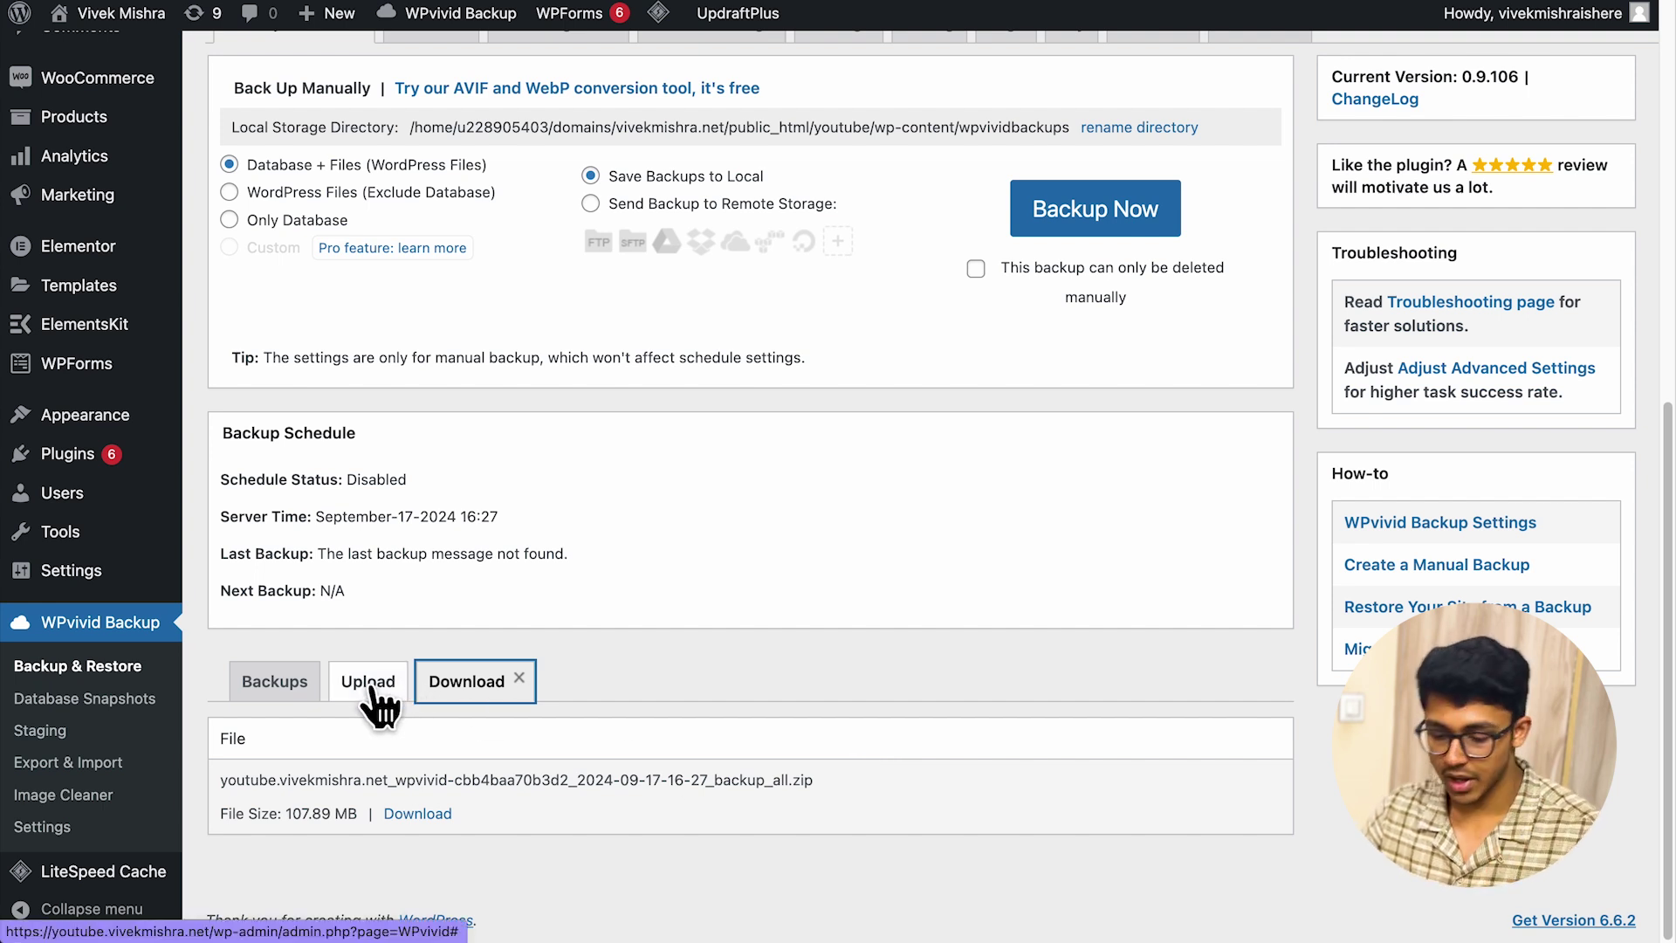
Try to upload the downloaded WPvivid backup zip from the Downloads folder, and return to the list of stored backups.
left_click(371, 690)
scroll(669, 636, "down", 10)
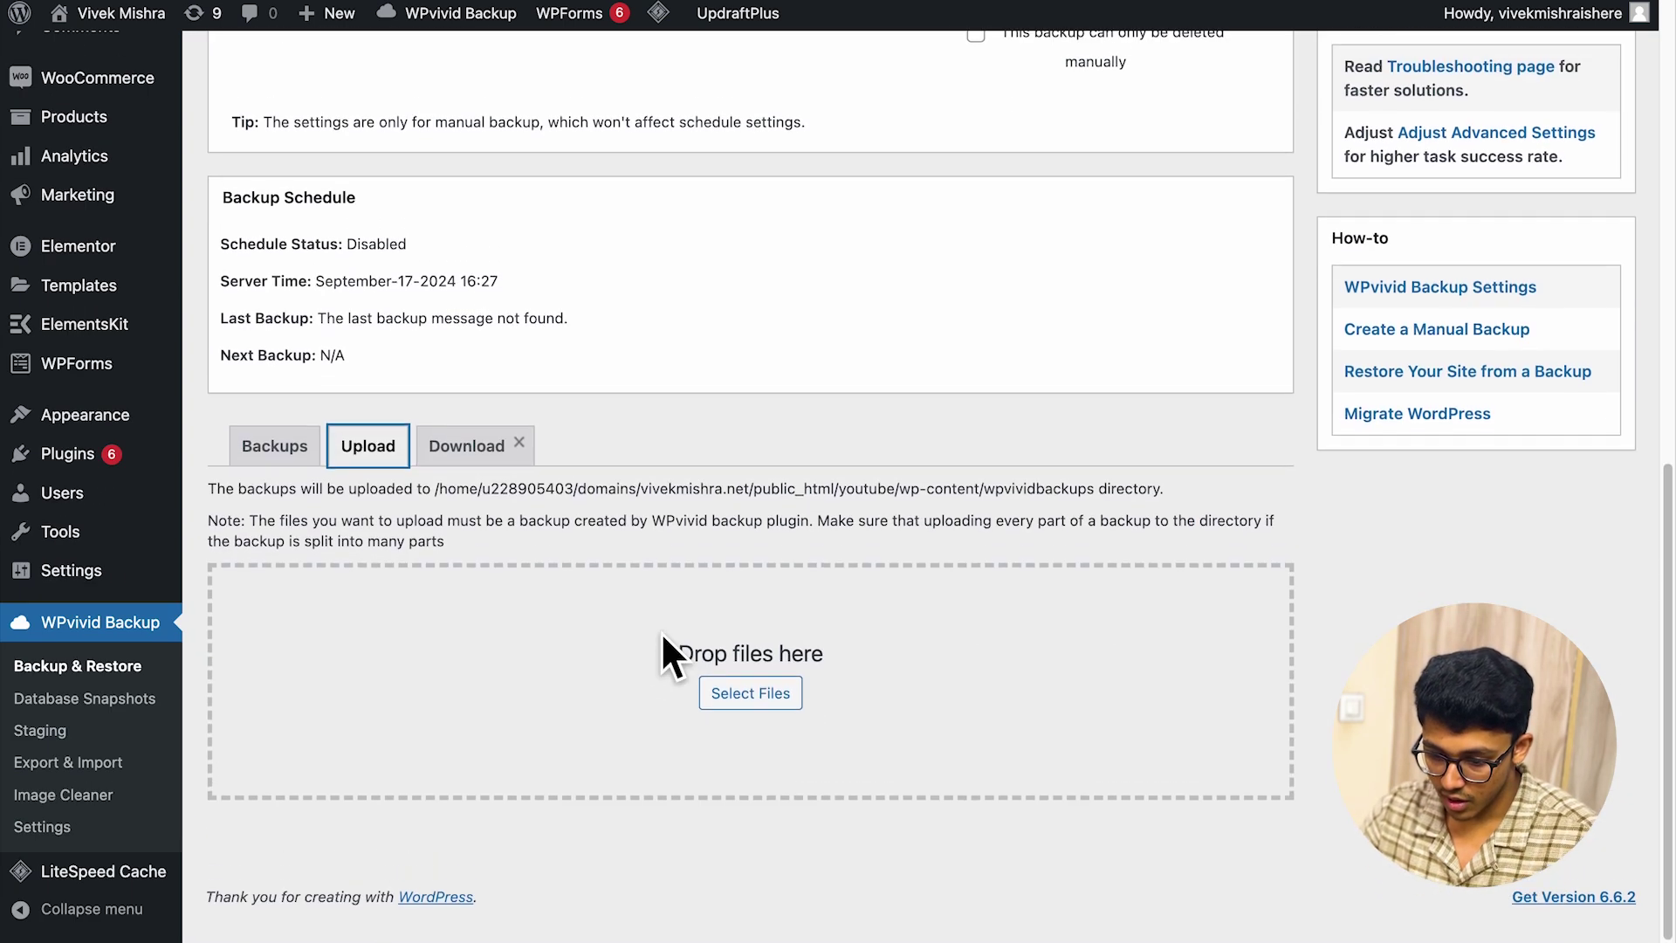
scroll(668, 635, "up", 1)
left_click(748, 727)
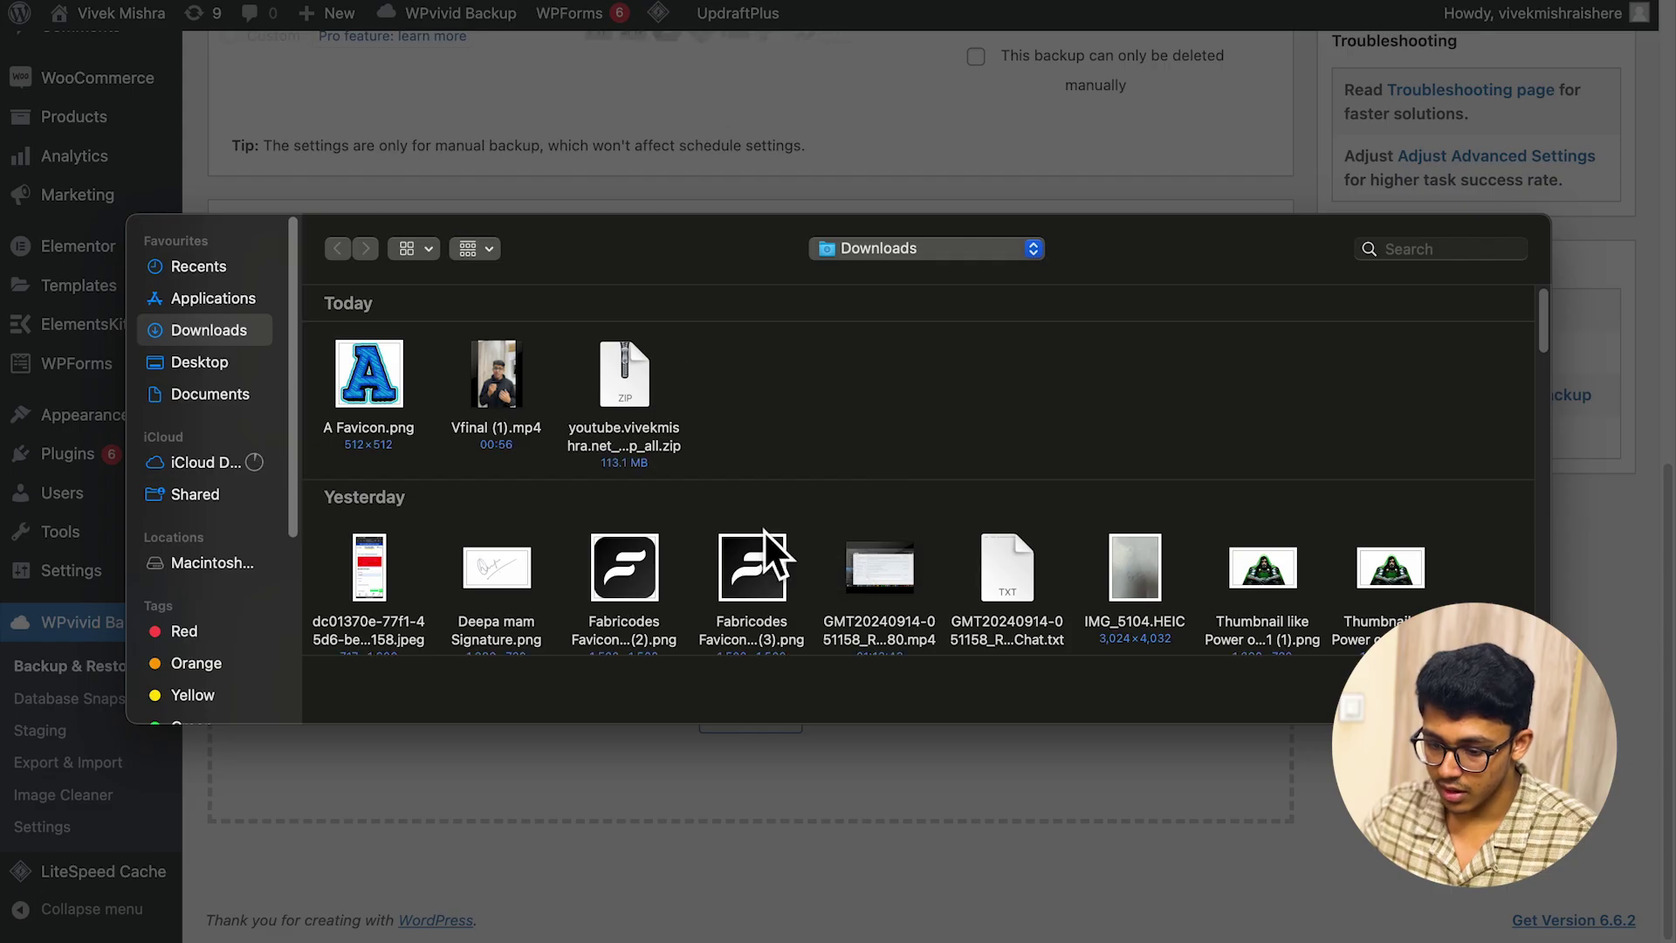
left_click(641, 373)
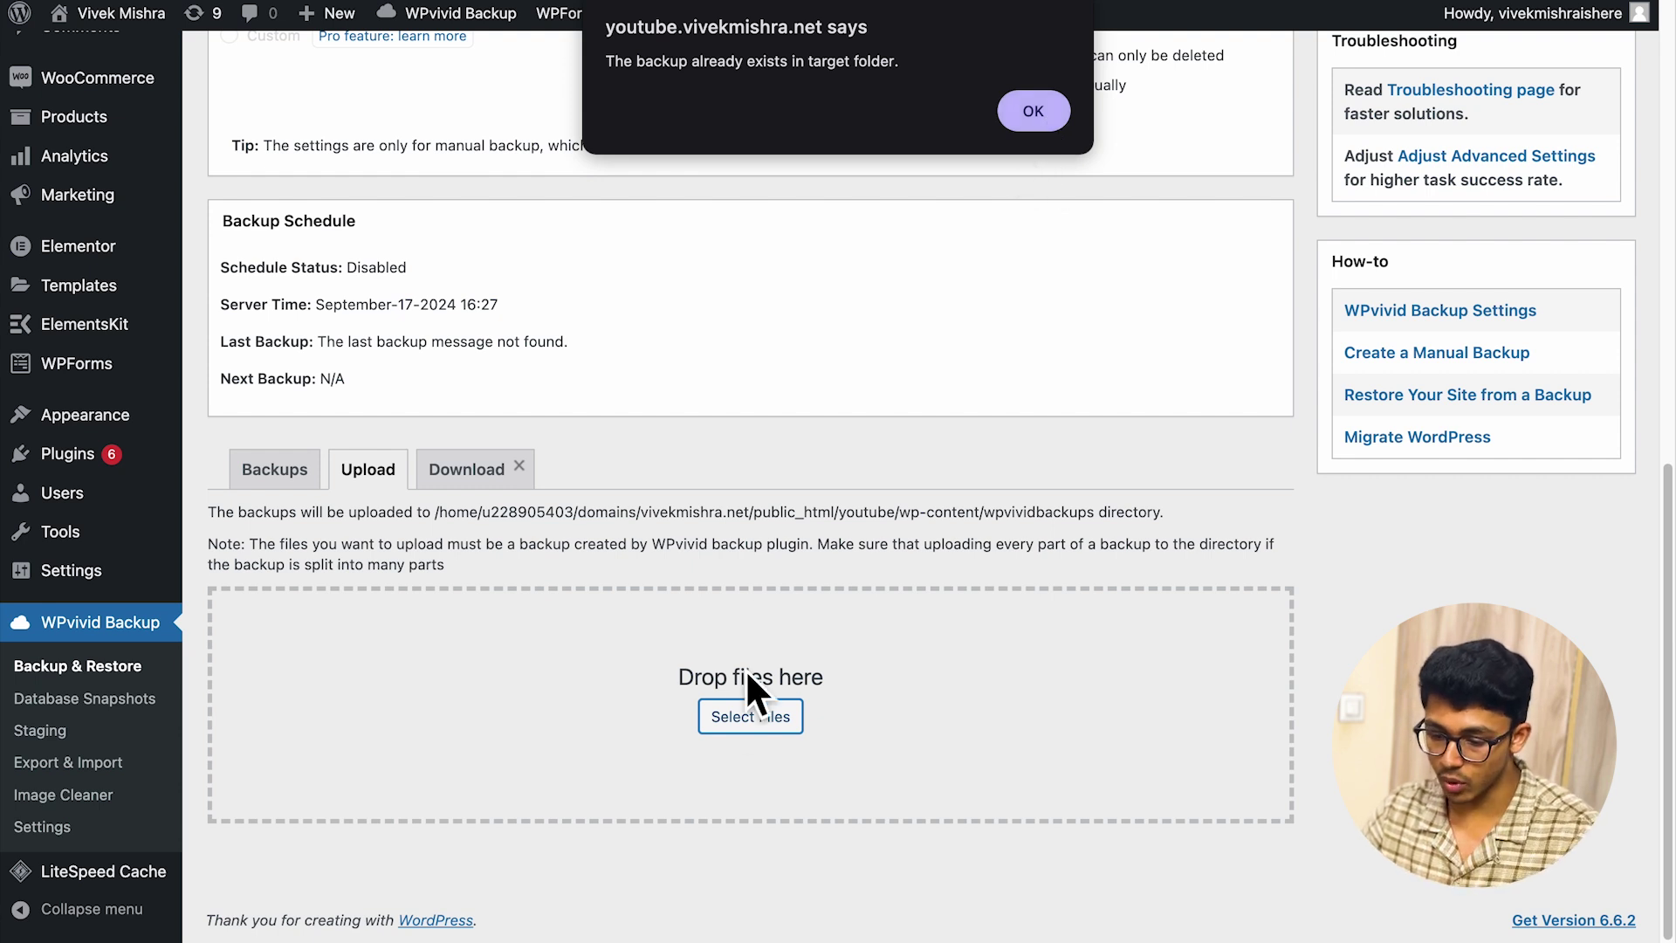
left_click(1034, 111)
left_click(277, 480)
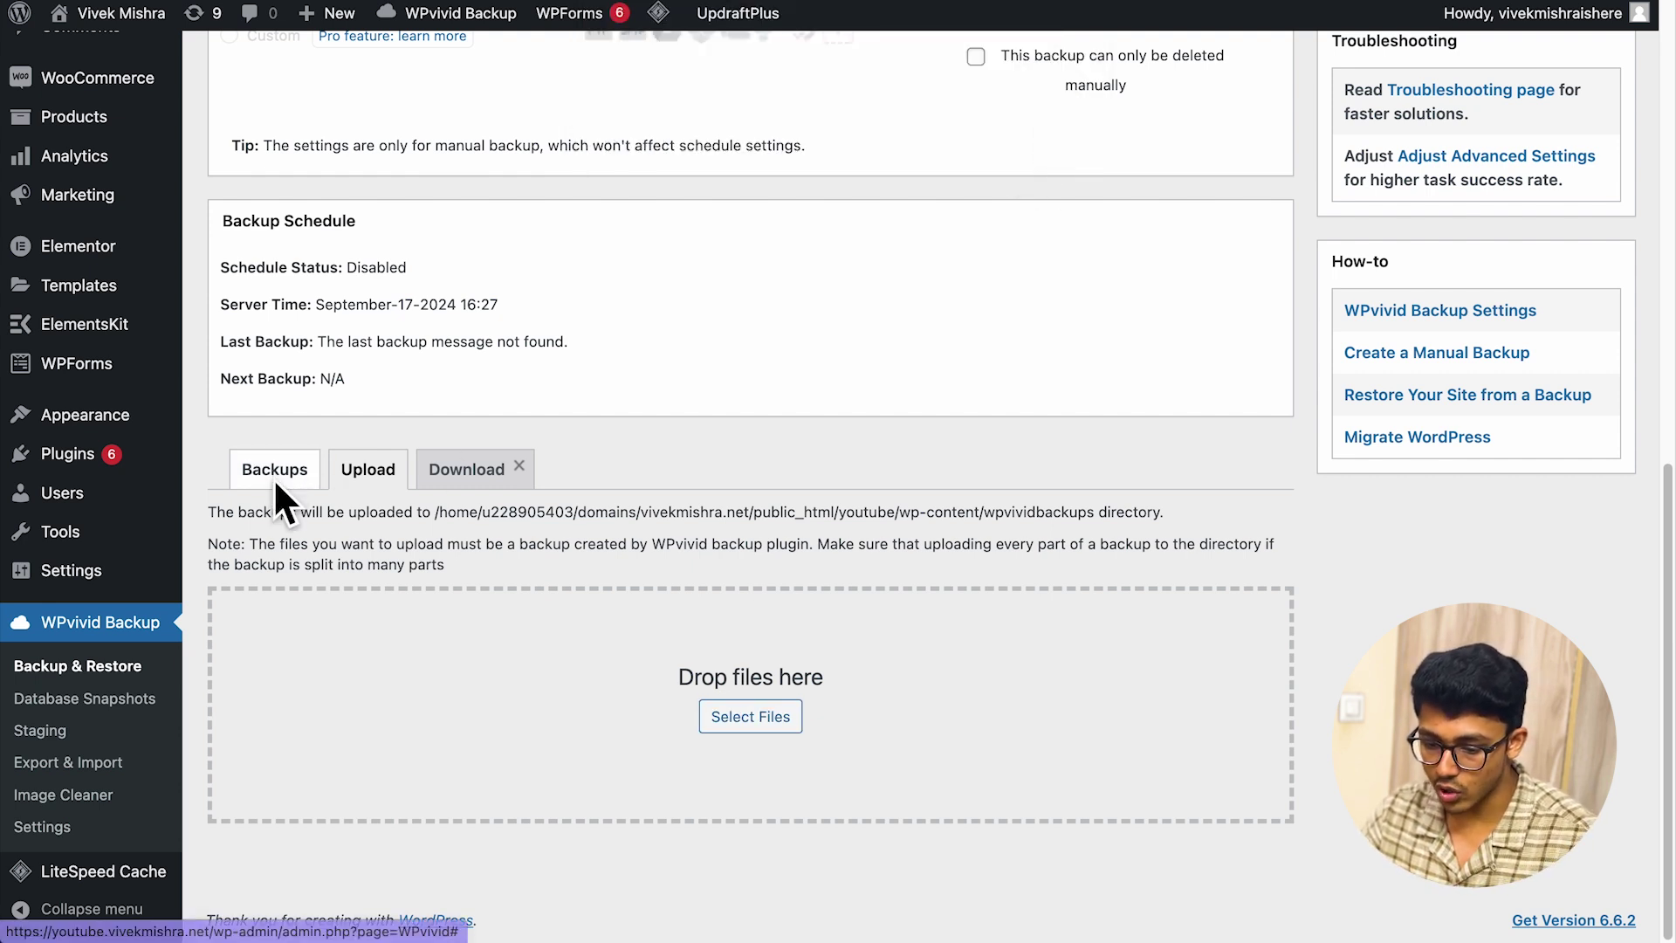
scroll(531, 756, "down", 6)
scroll(530, 756, "down", 7)
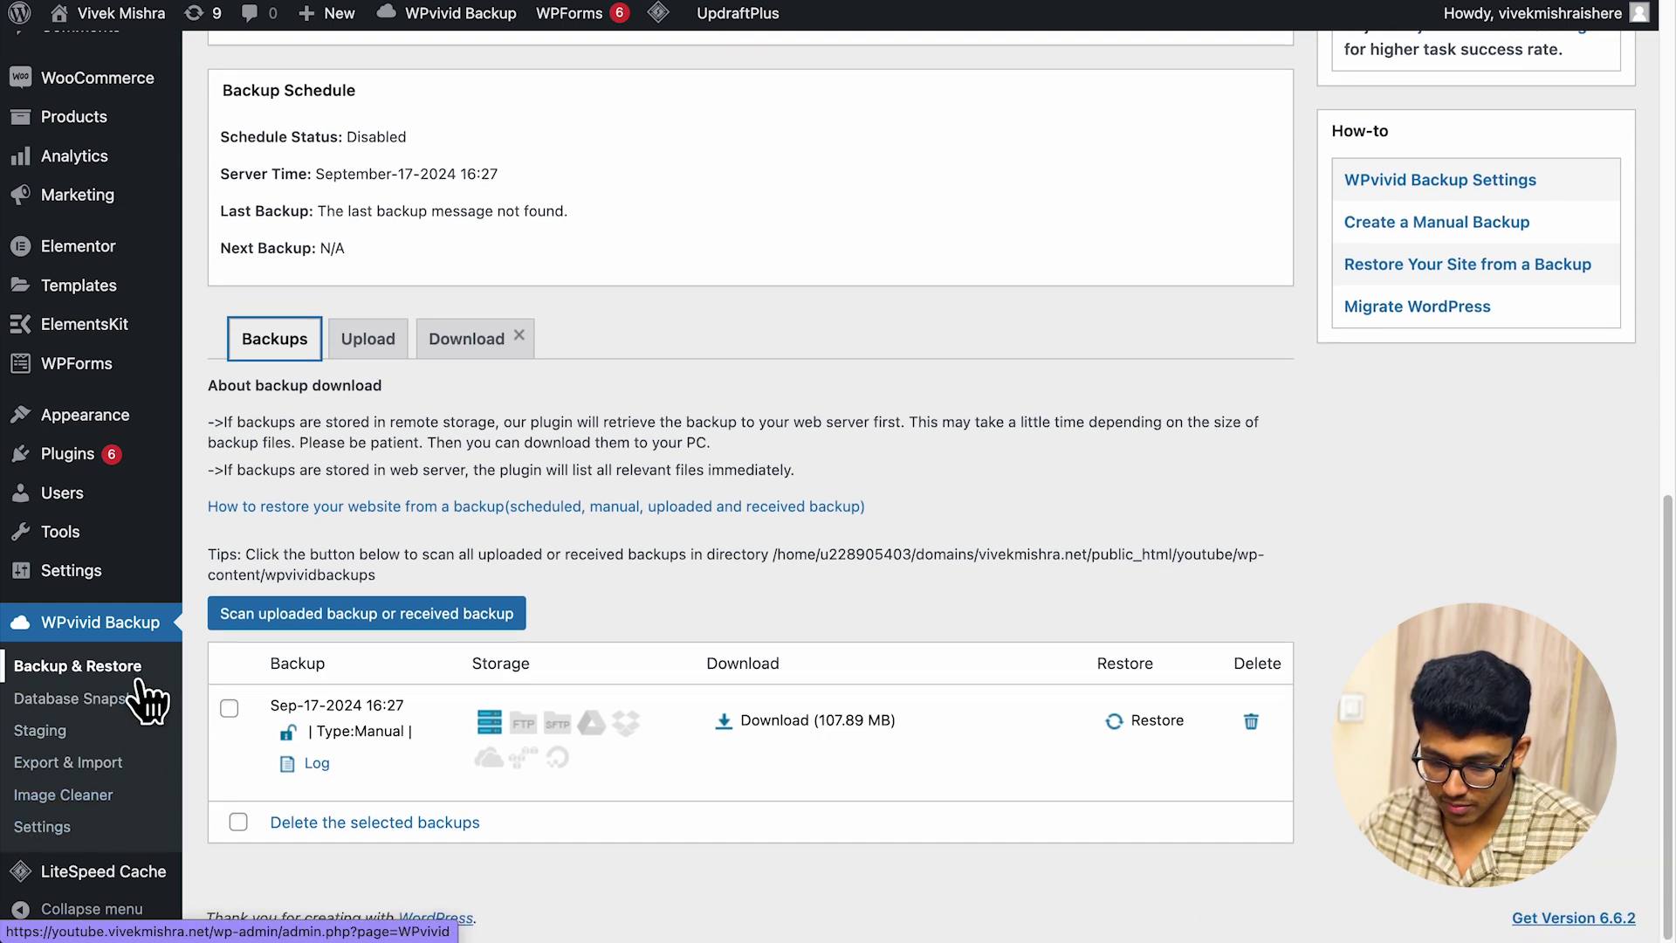
Open the UpdraftPlus backup page and show the upload area for backup files above its existing backups.
mouse_move(101, 571)
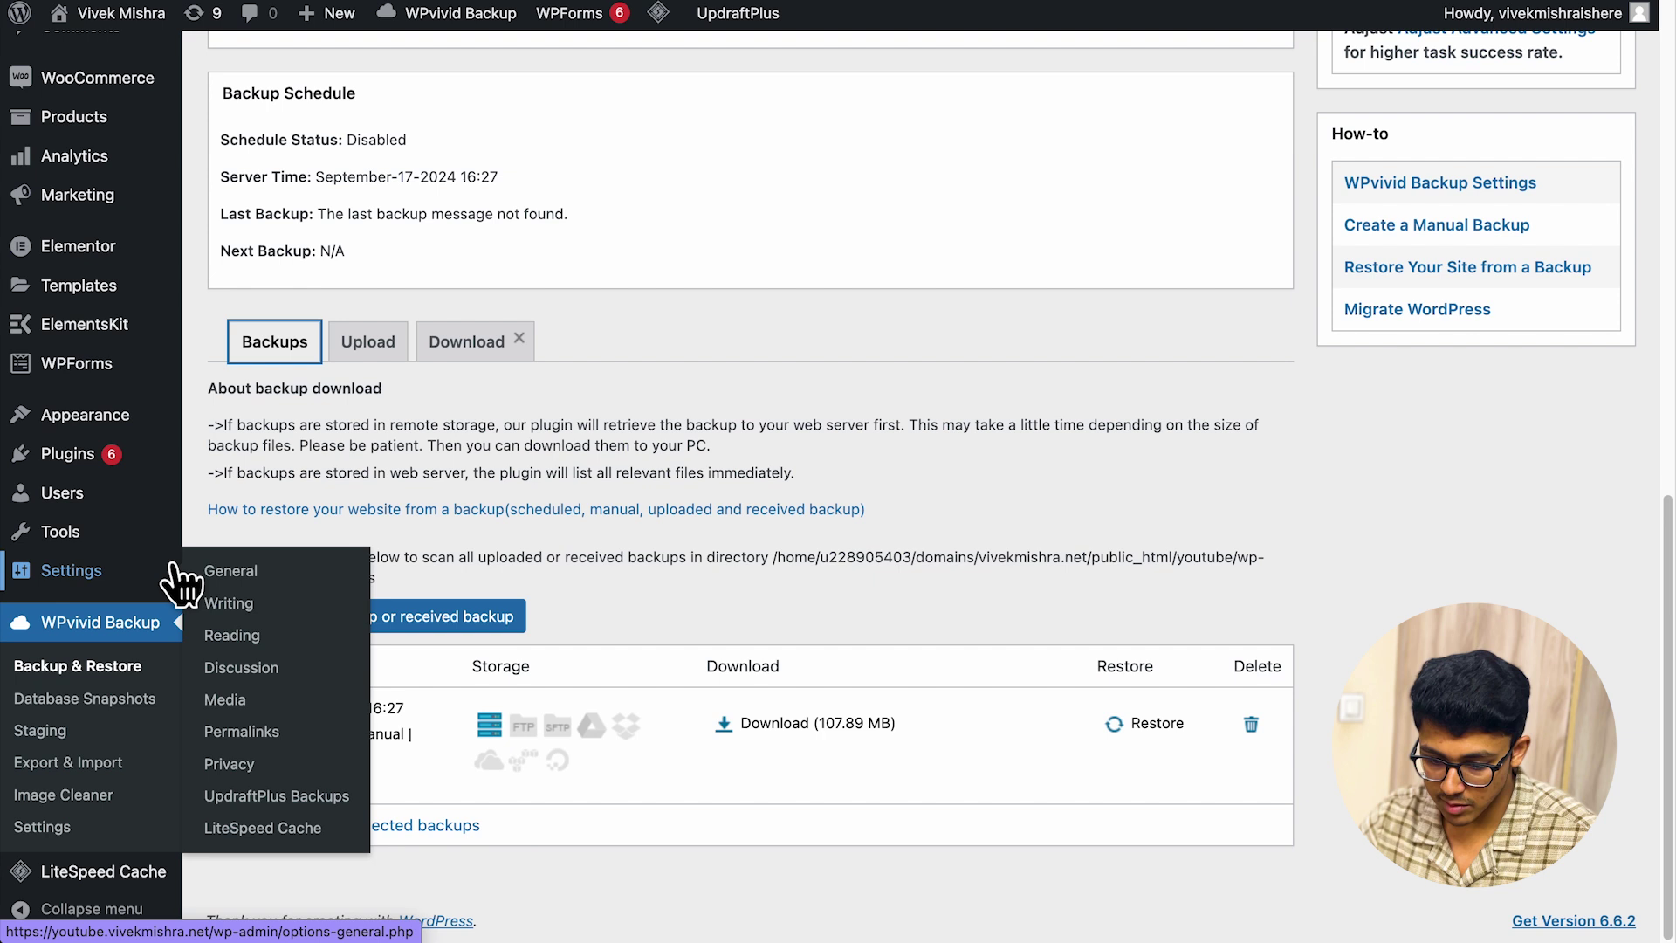
left_click(268, 799)
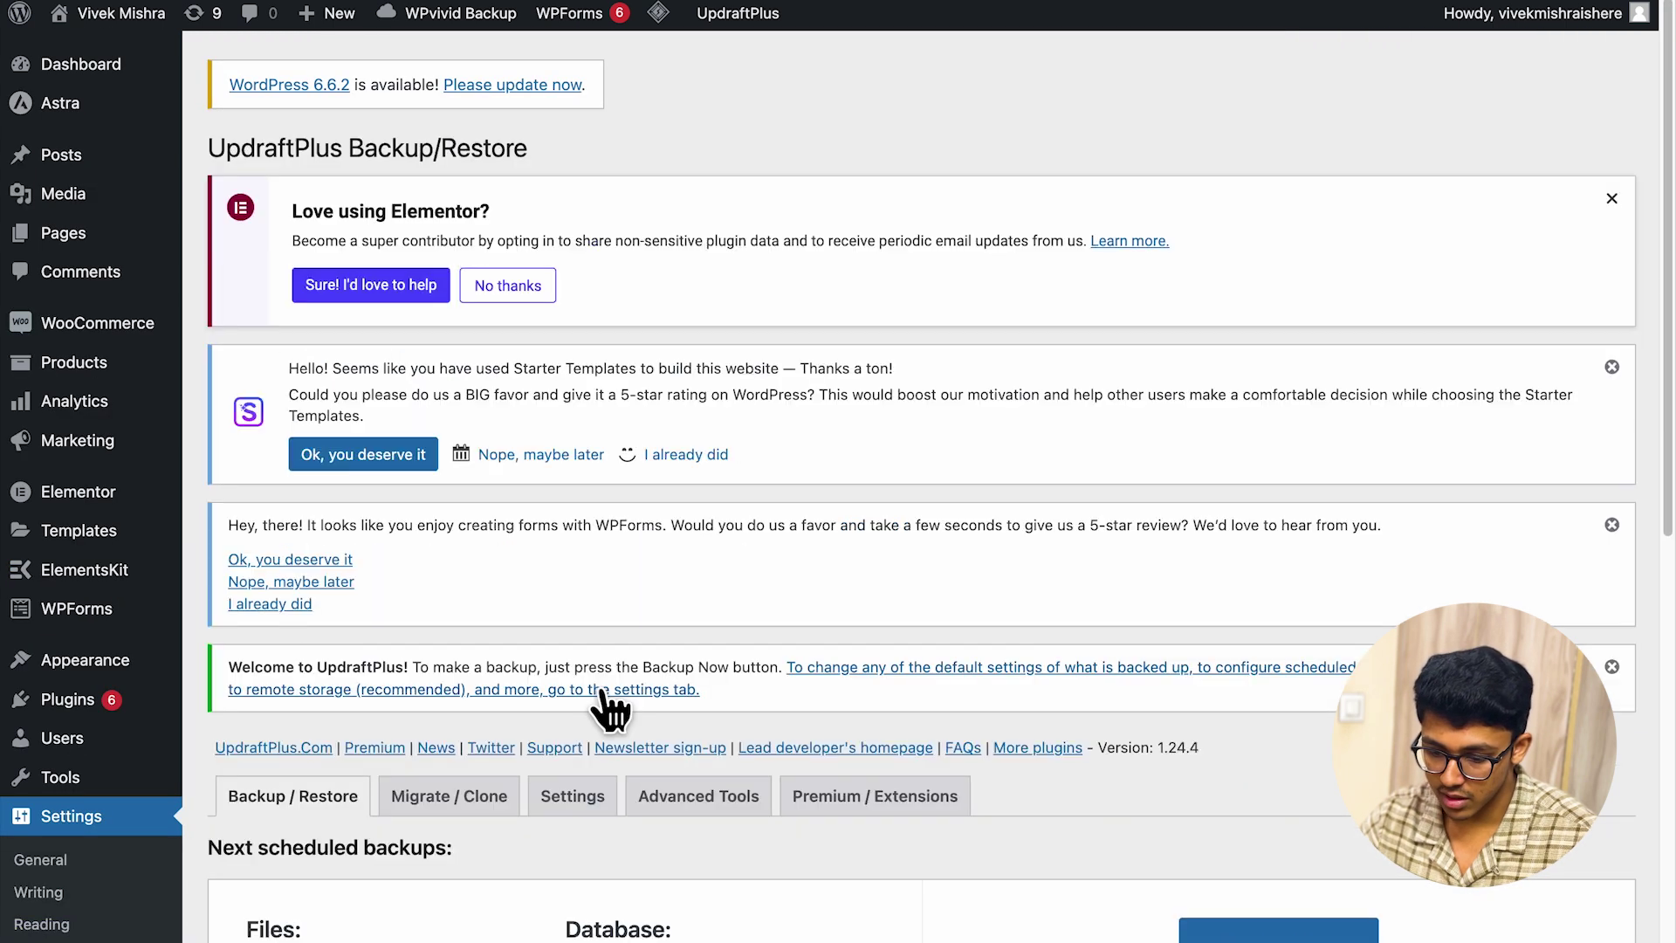
scroll(599, 699, "down", 6)
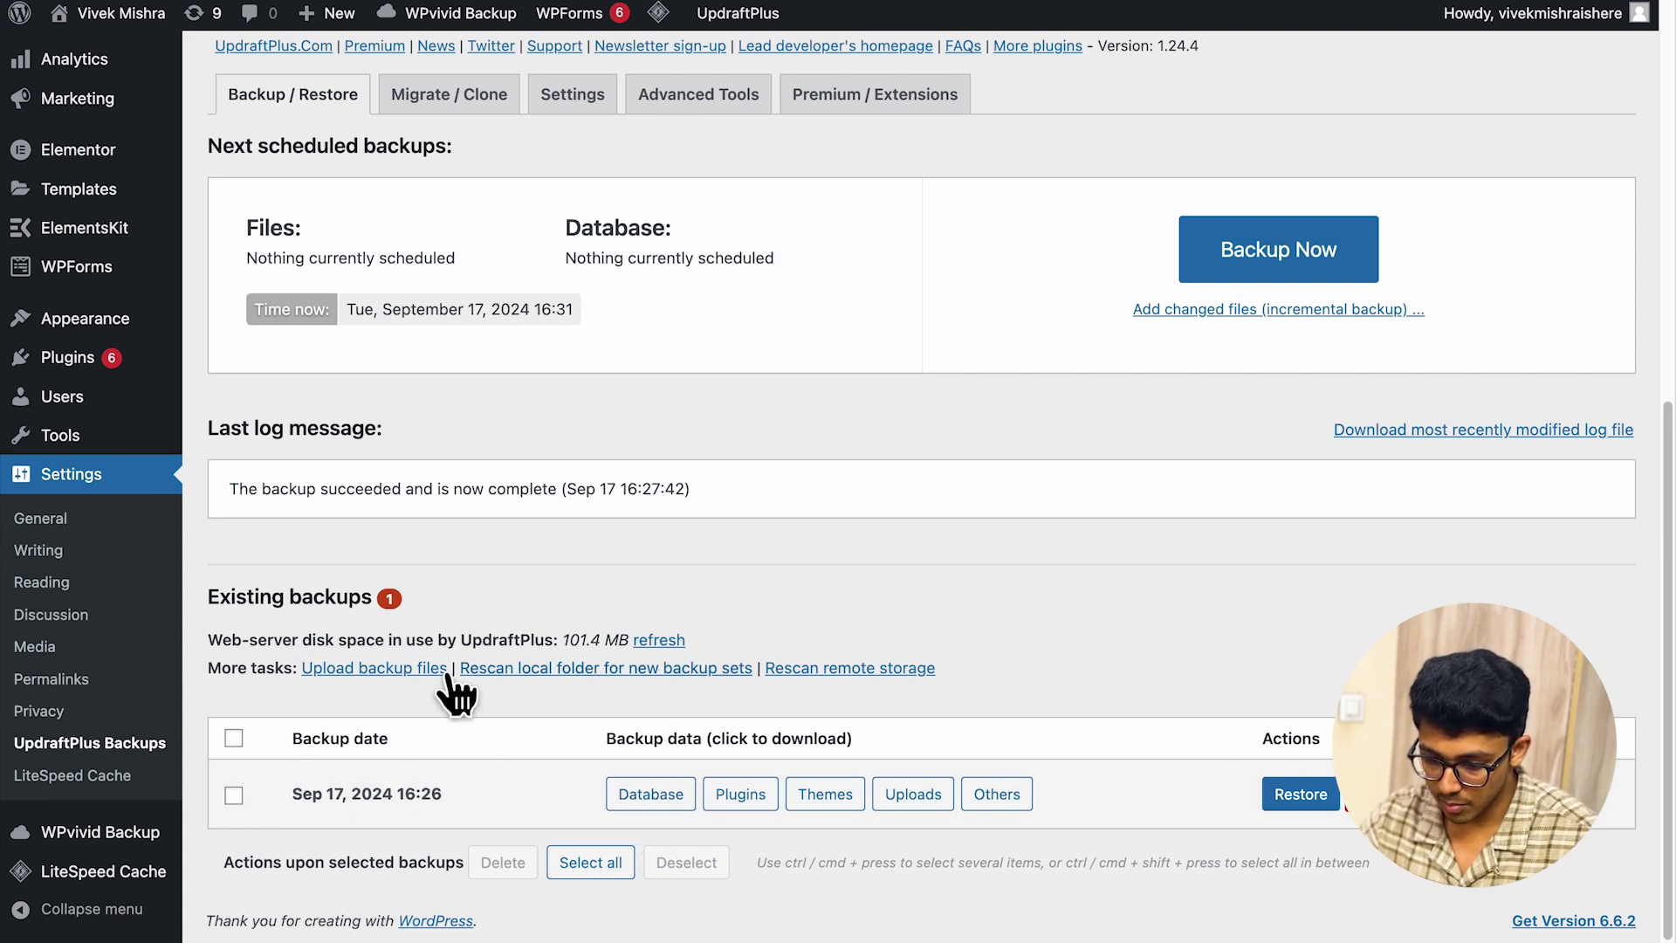
left_click(373, 673)
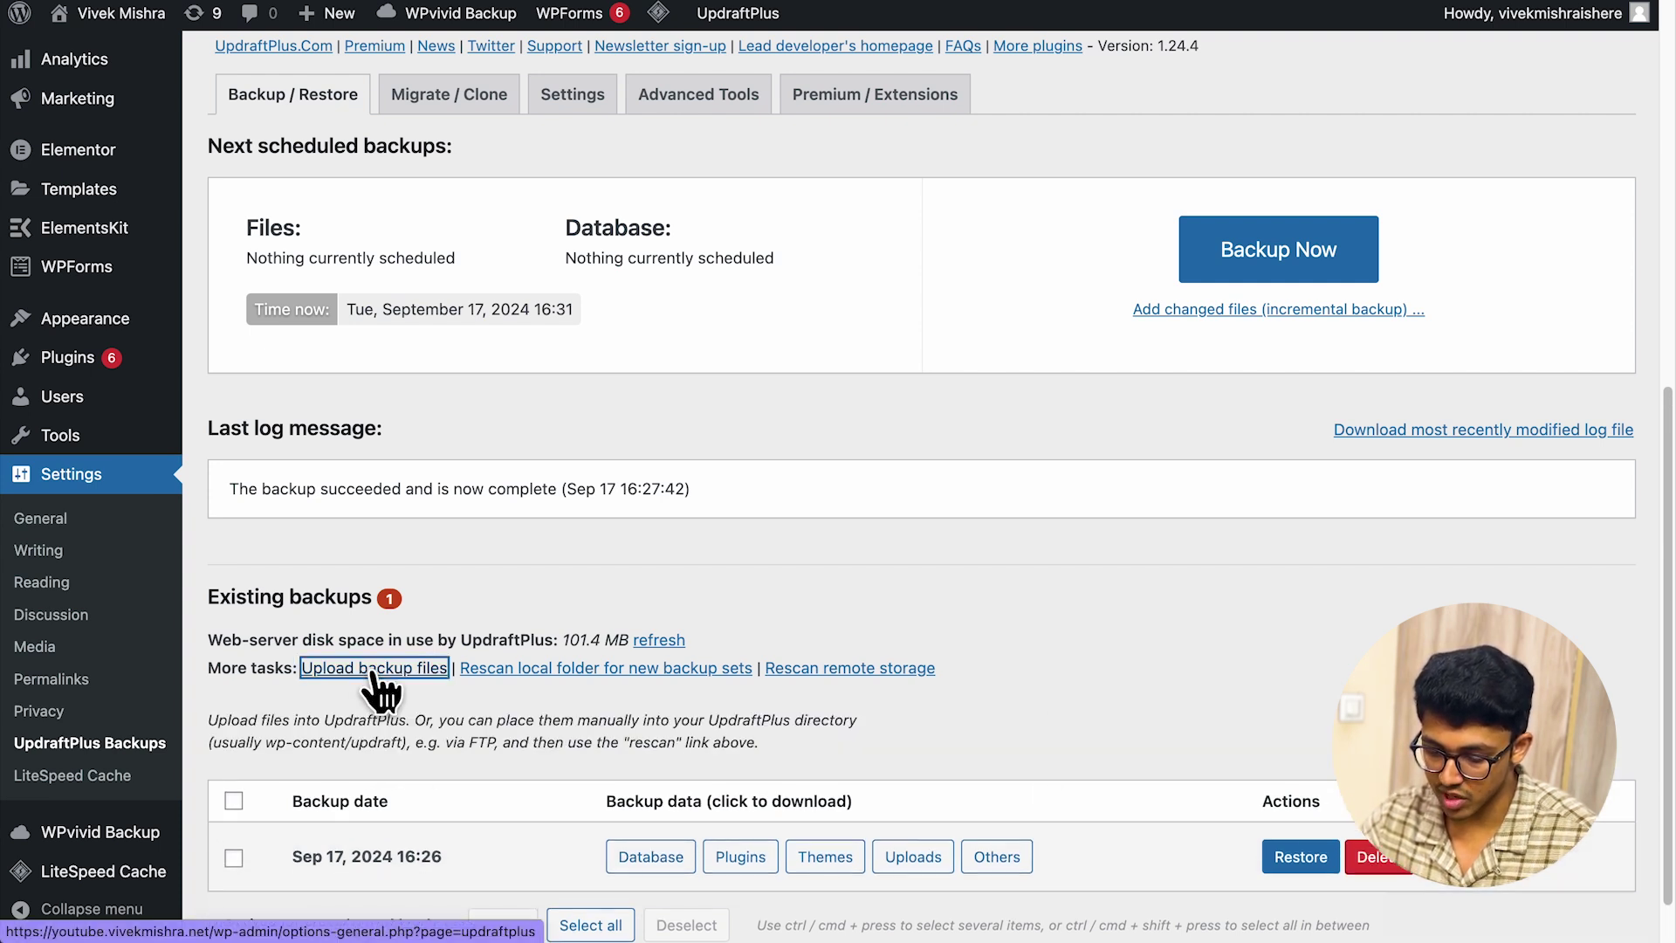
scroll(442, 684, "down", 4)
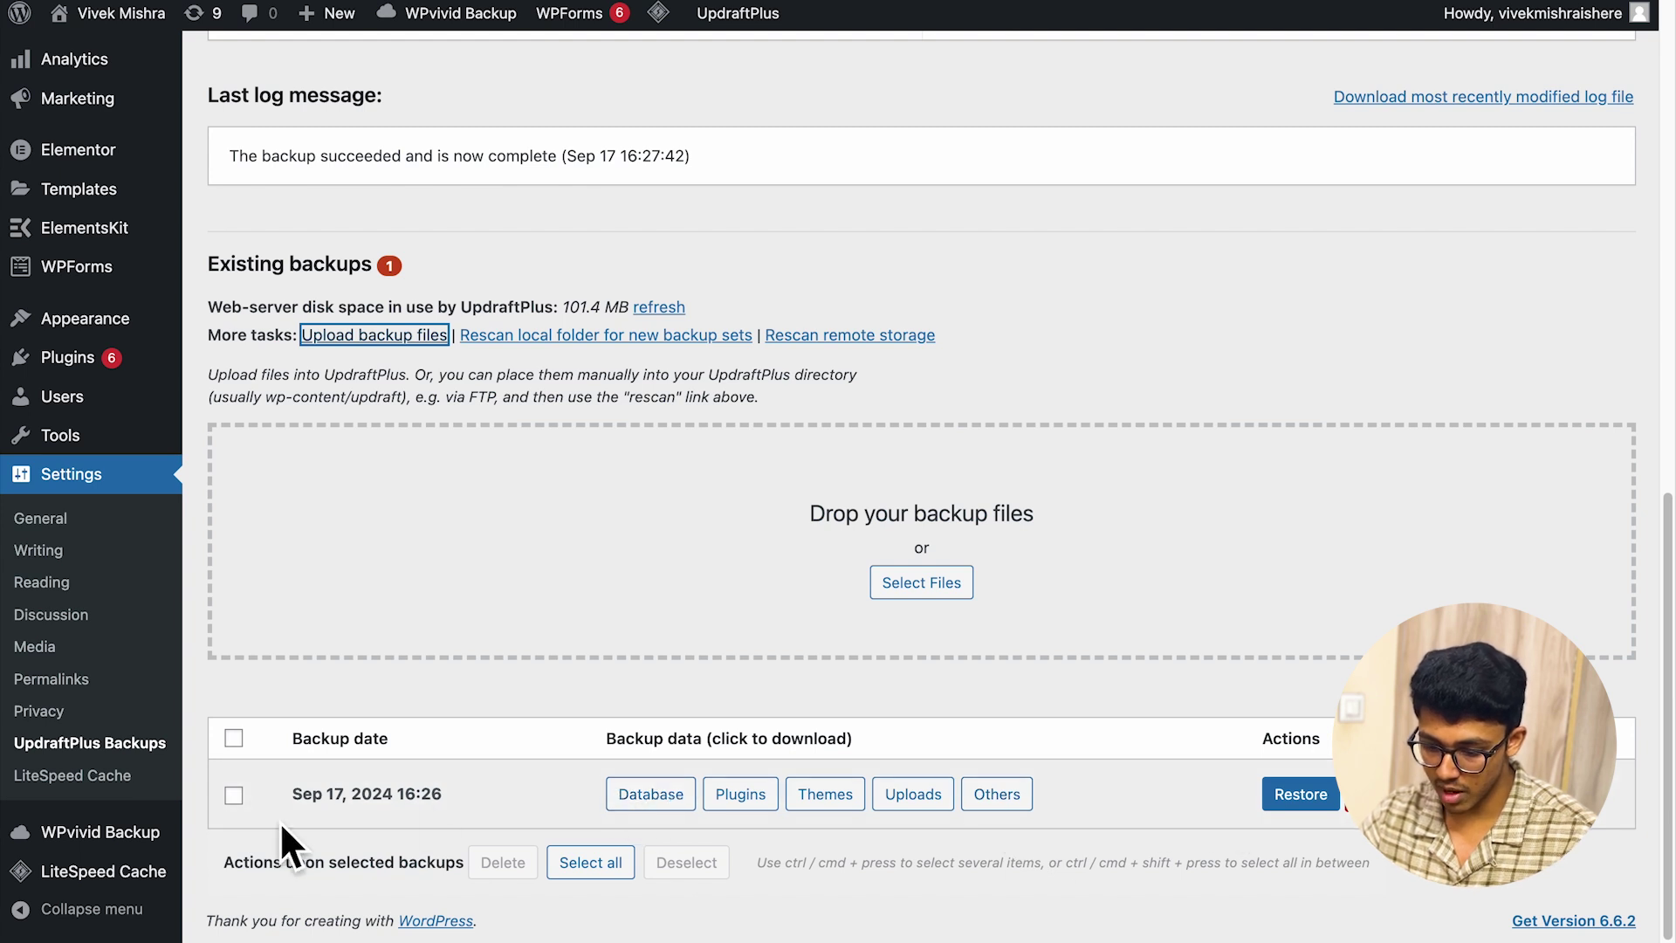
Prepare the database, plugins, themes, uploads and others files of the Sep 17, 2024 16:26 UpdraftPlus backup for download.
left_click(233, 794)
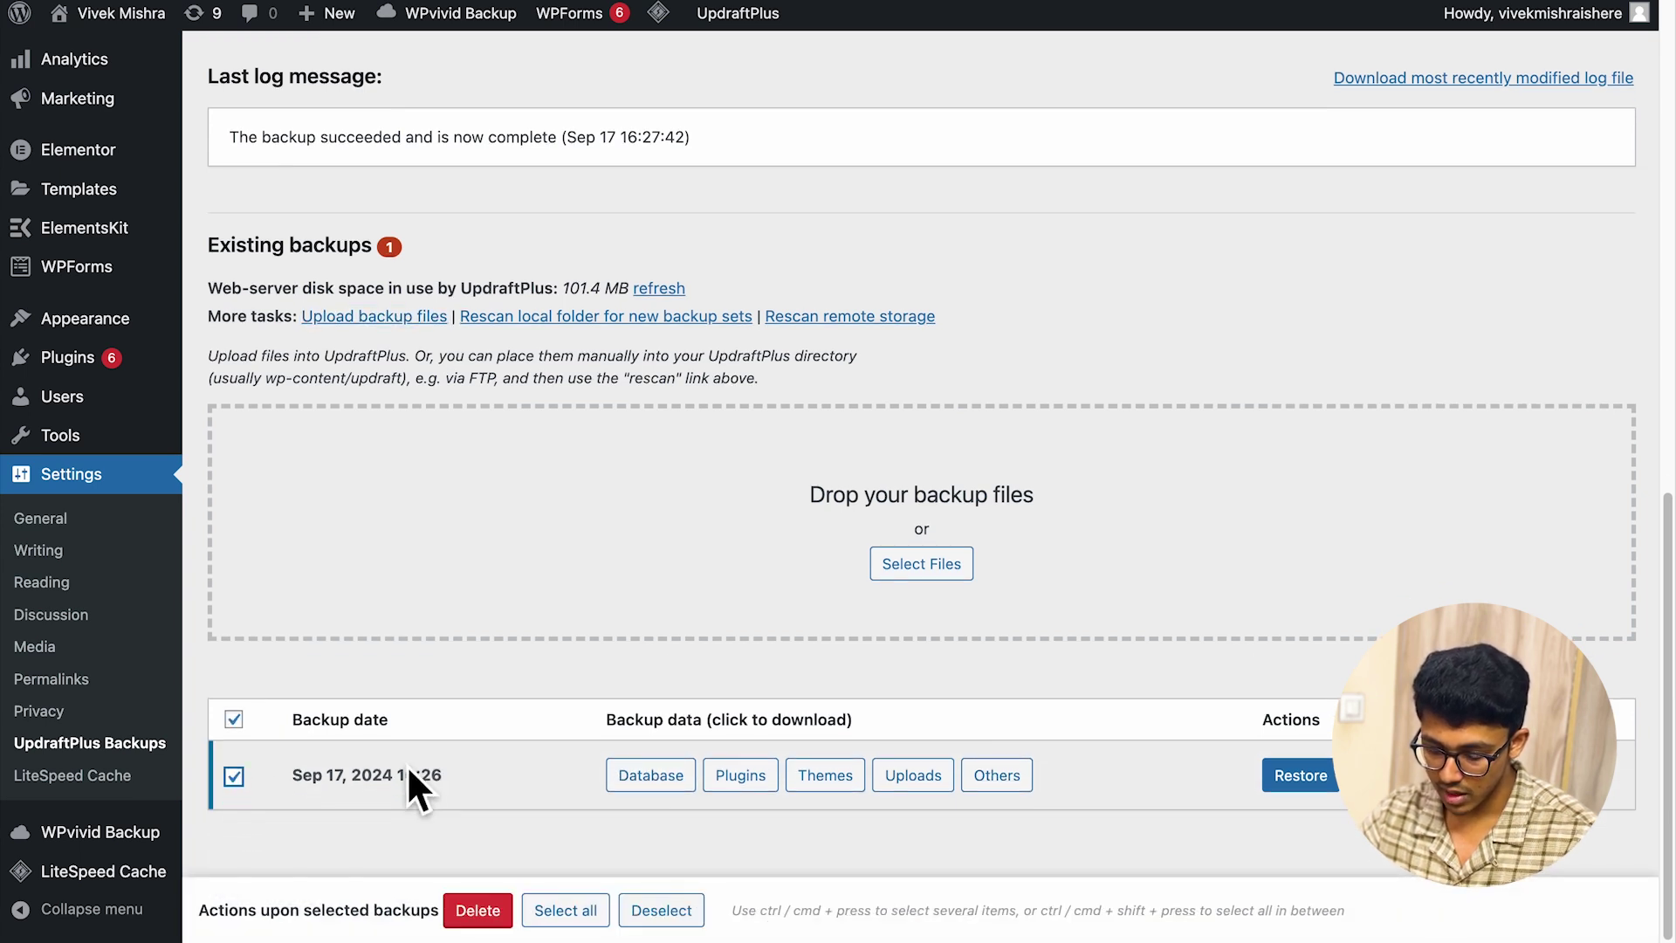
left_click(233, 794)
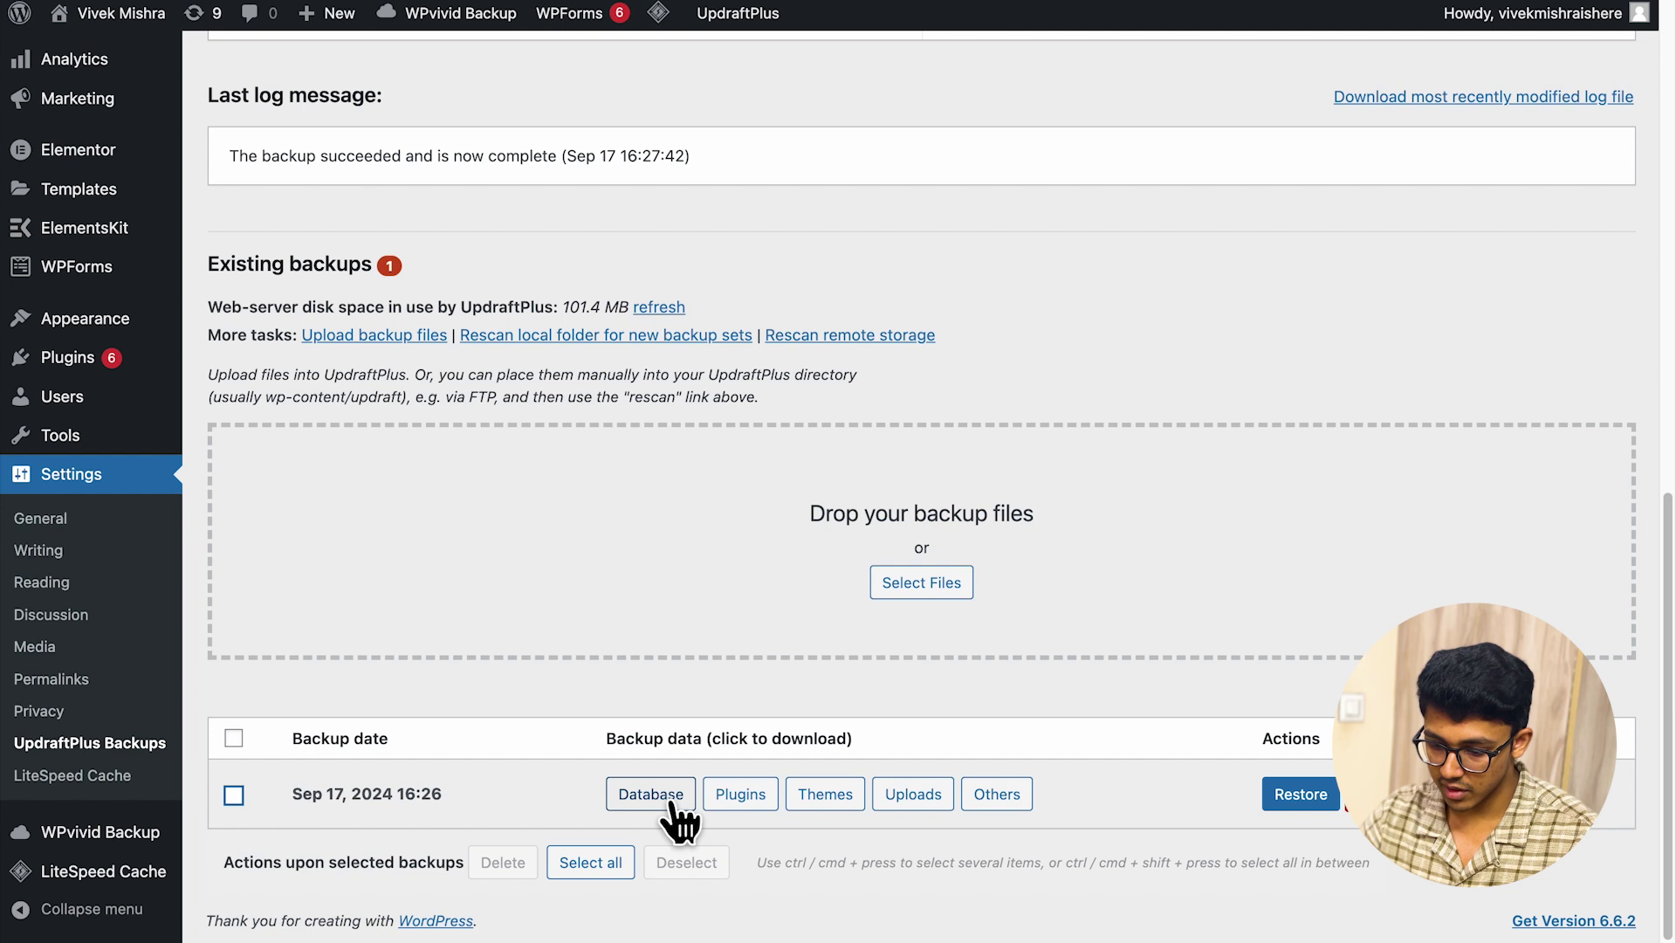
left_click(679, 803)
scroll(681, 811, "down", 3)
left_click(740, 796)
scroll(853, 780, "down", 3)
left_click(851, 786)
scroll(957, 726, "down", 3)
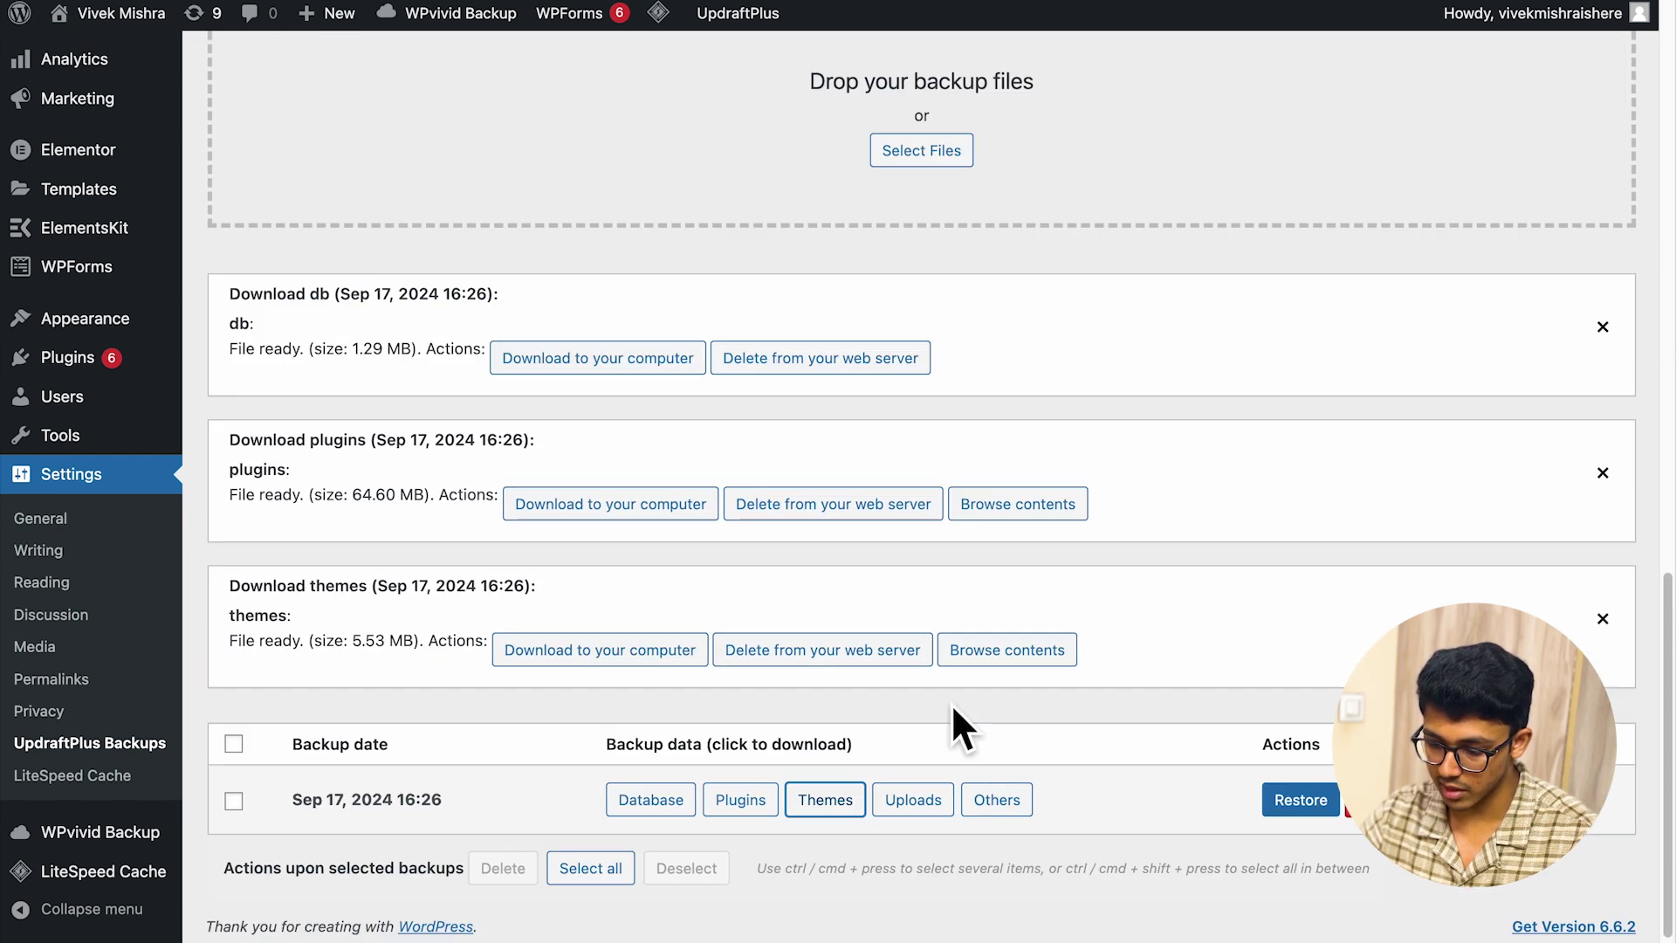
left_click(916, 787)
scroll(923, 785, "down", 3)
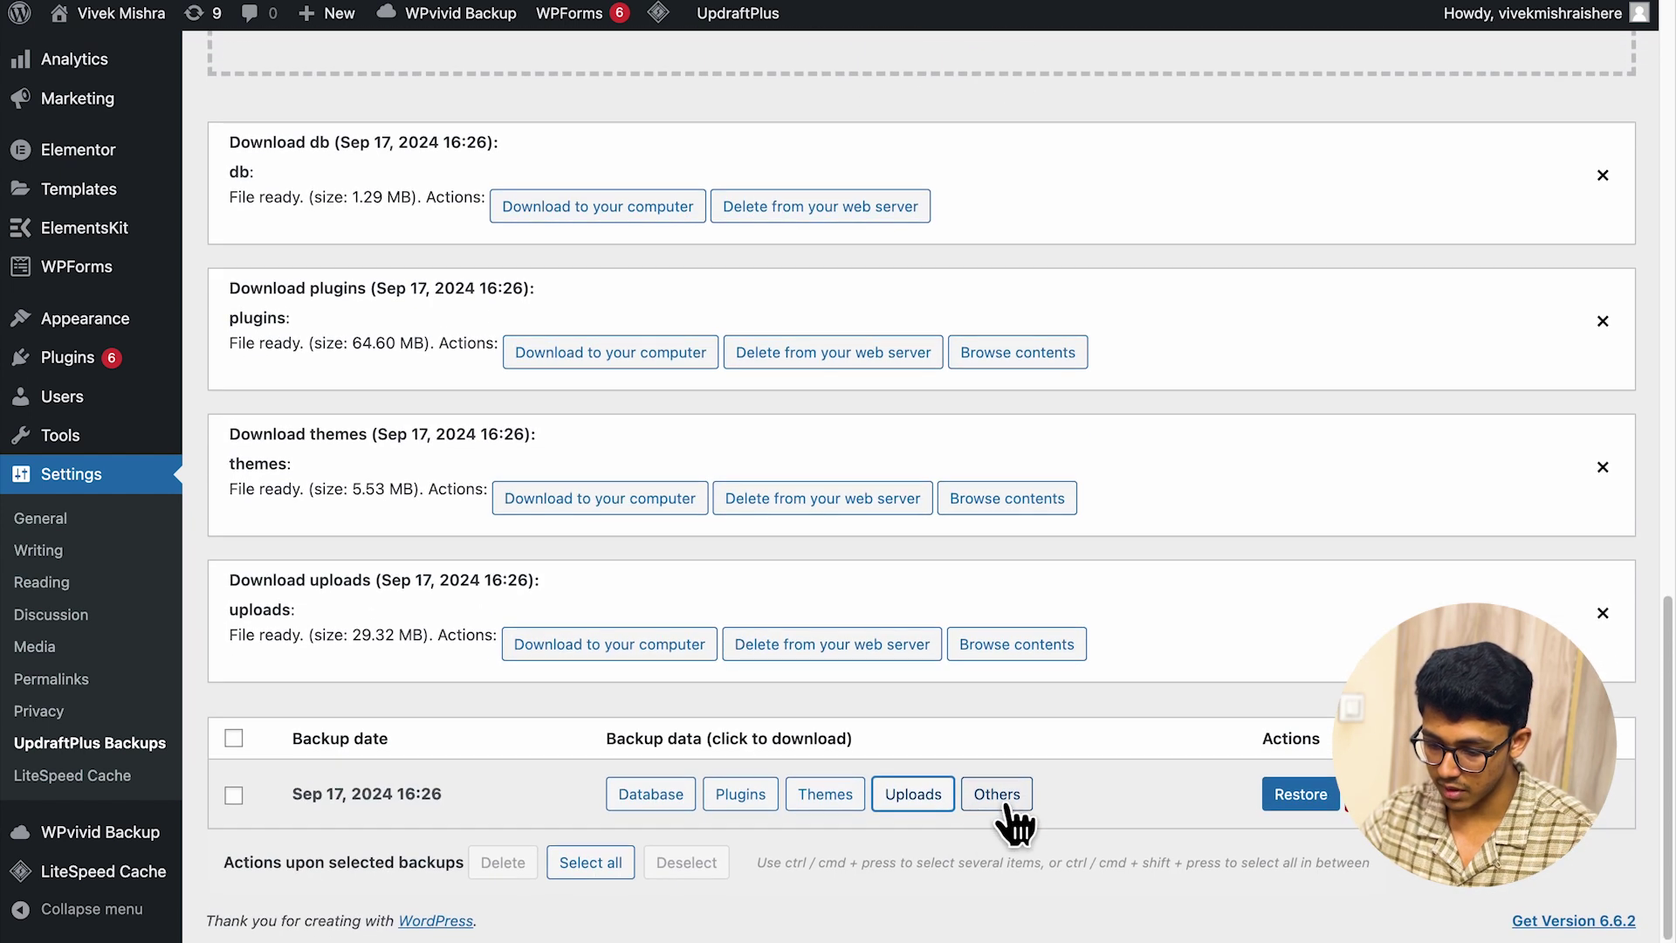
left_click(1000, 795)
scroll(932, 721, "up", 2)
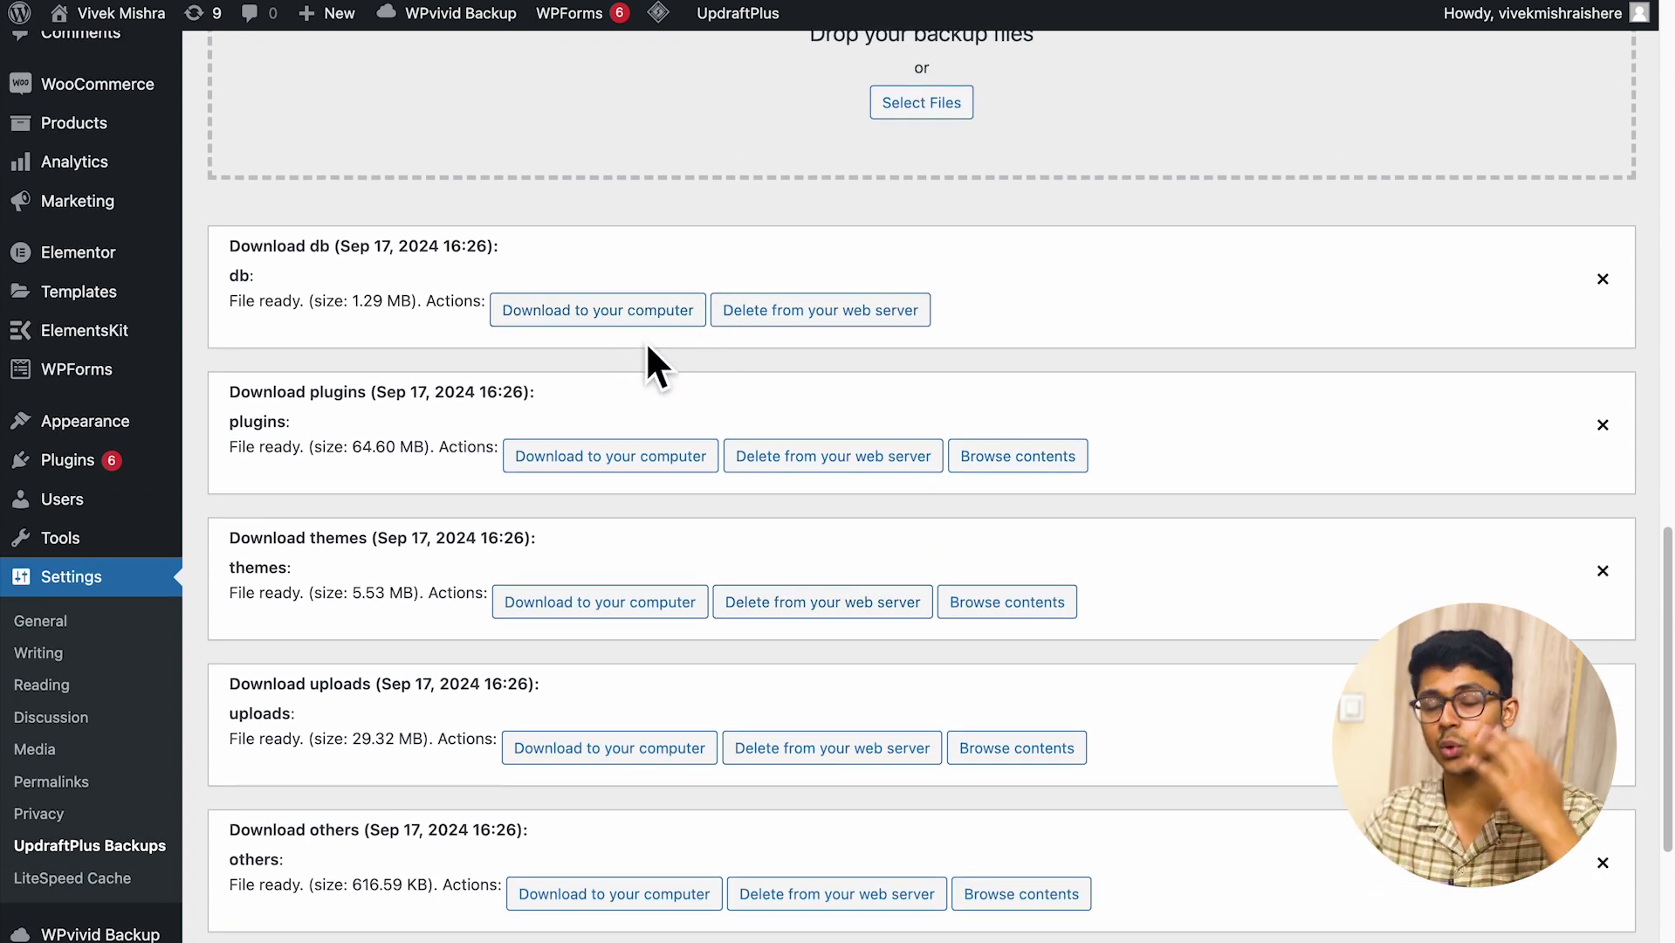
scroll(659, 454, "down", 3)
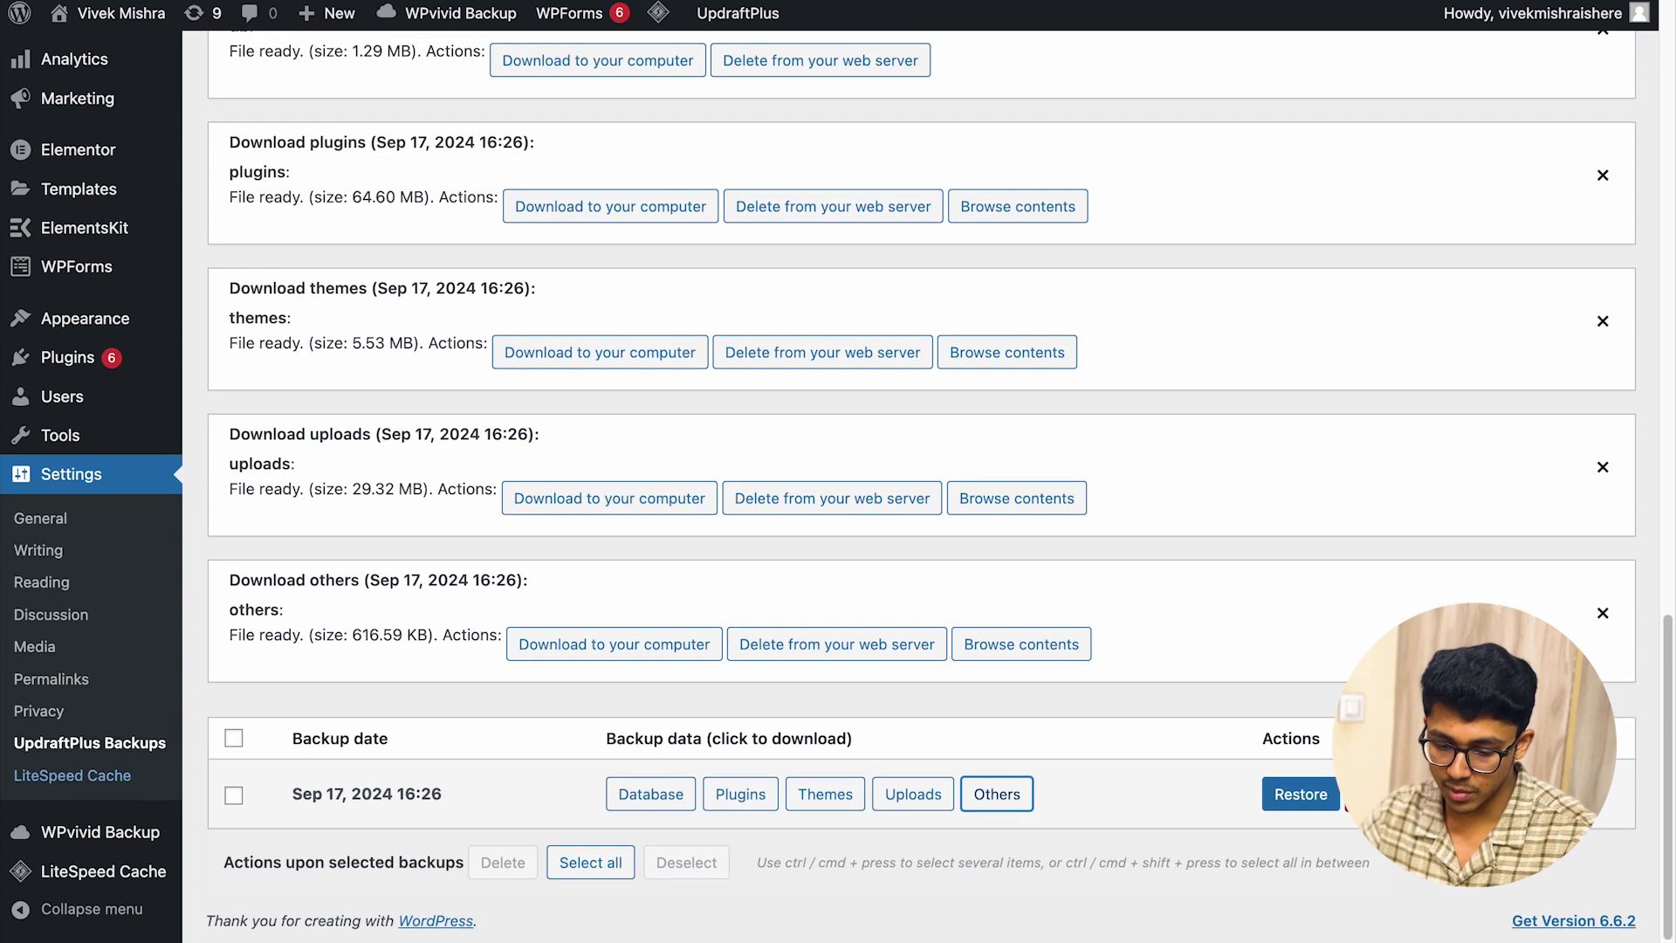
mouse_move(144, 843)
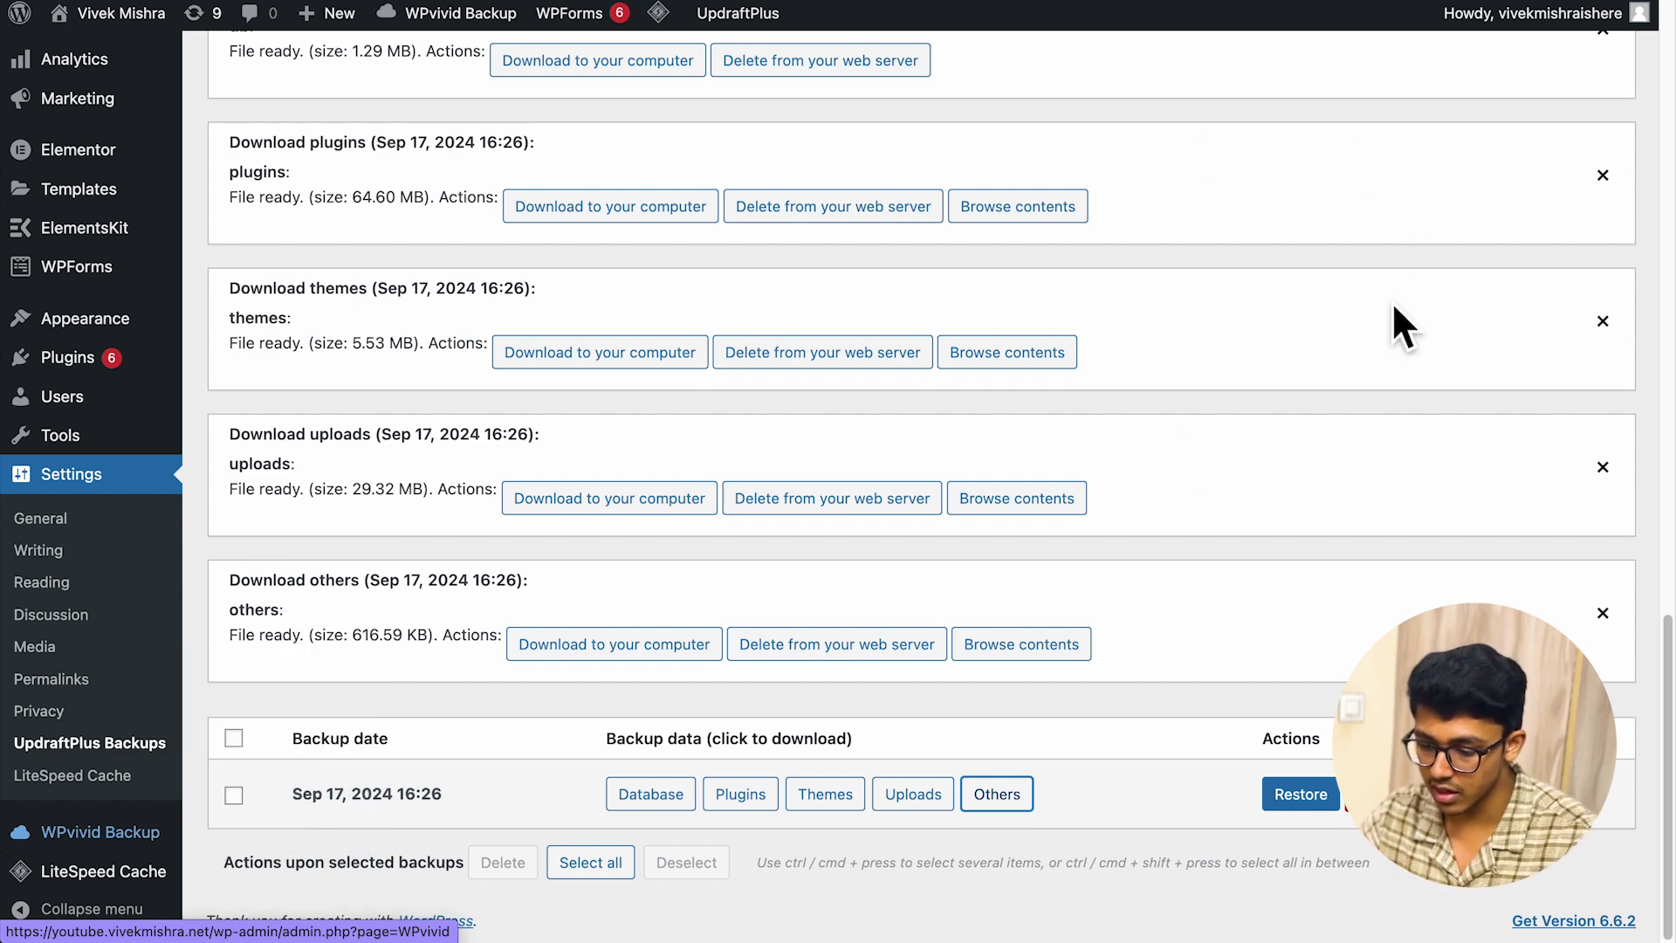
scroll(1182, 449, "up", 12)
scroll(1182, 449, "down", 8)
scroll(1180, 432, "up", 10)
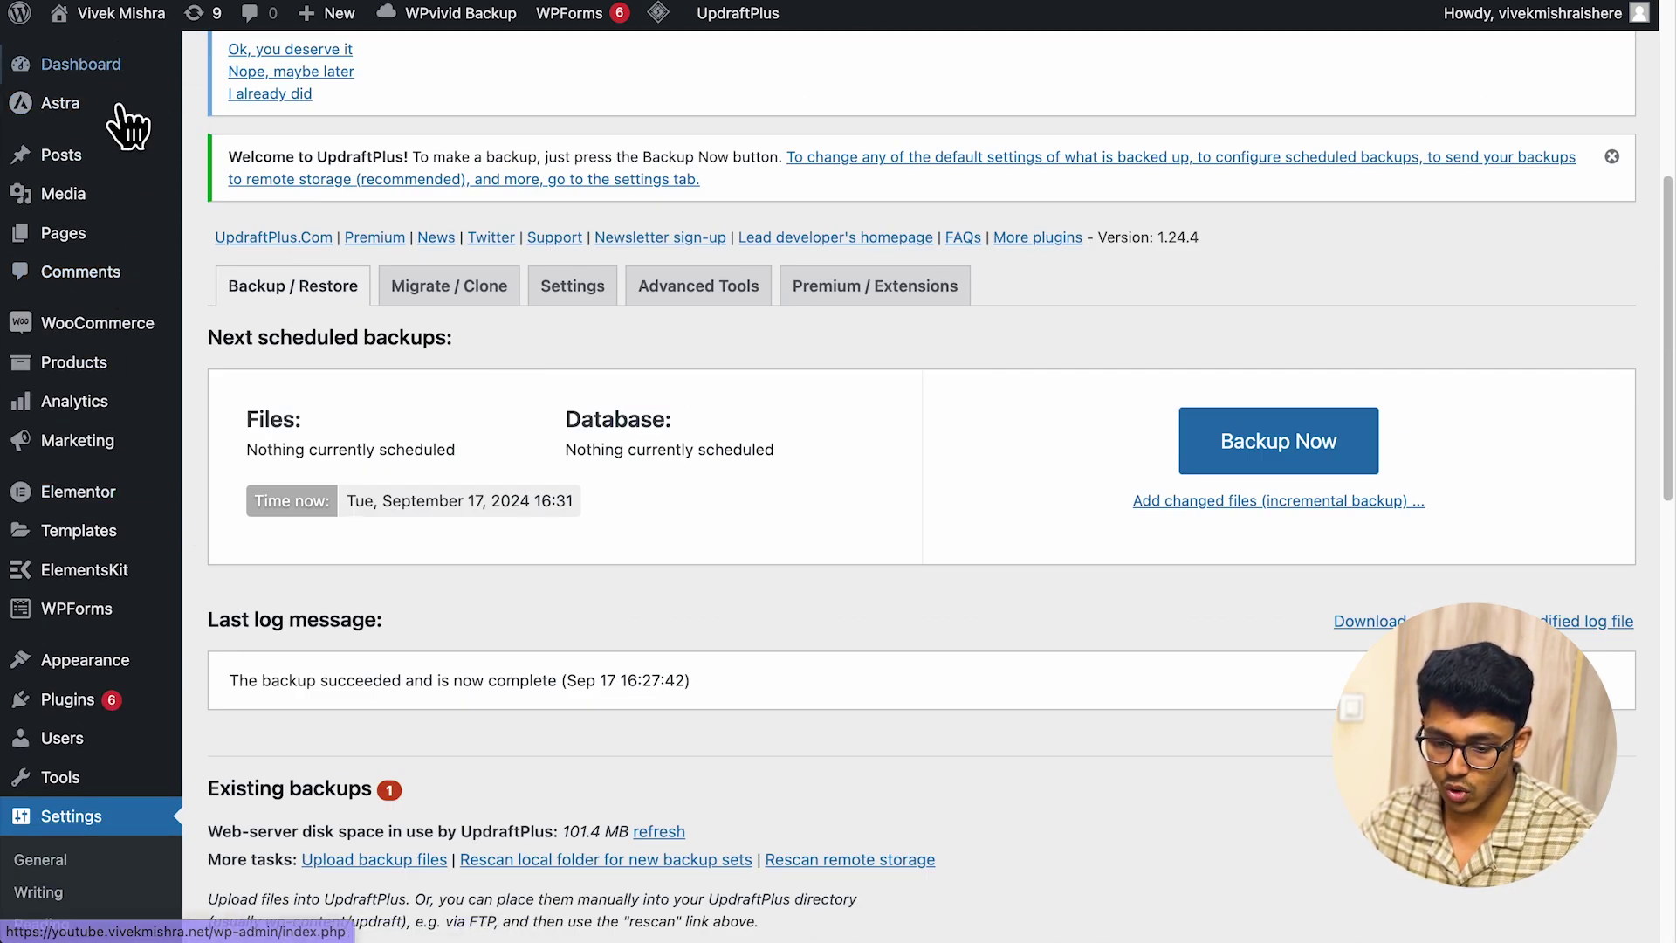
mouse_move(130, 17)
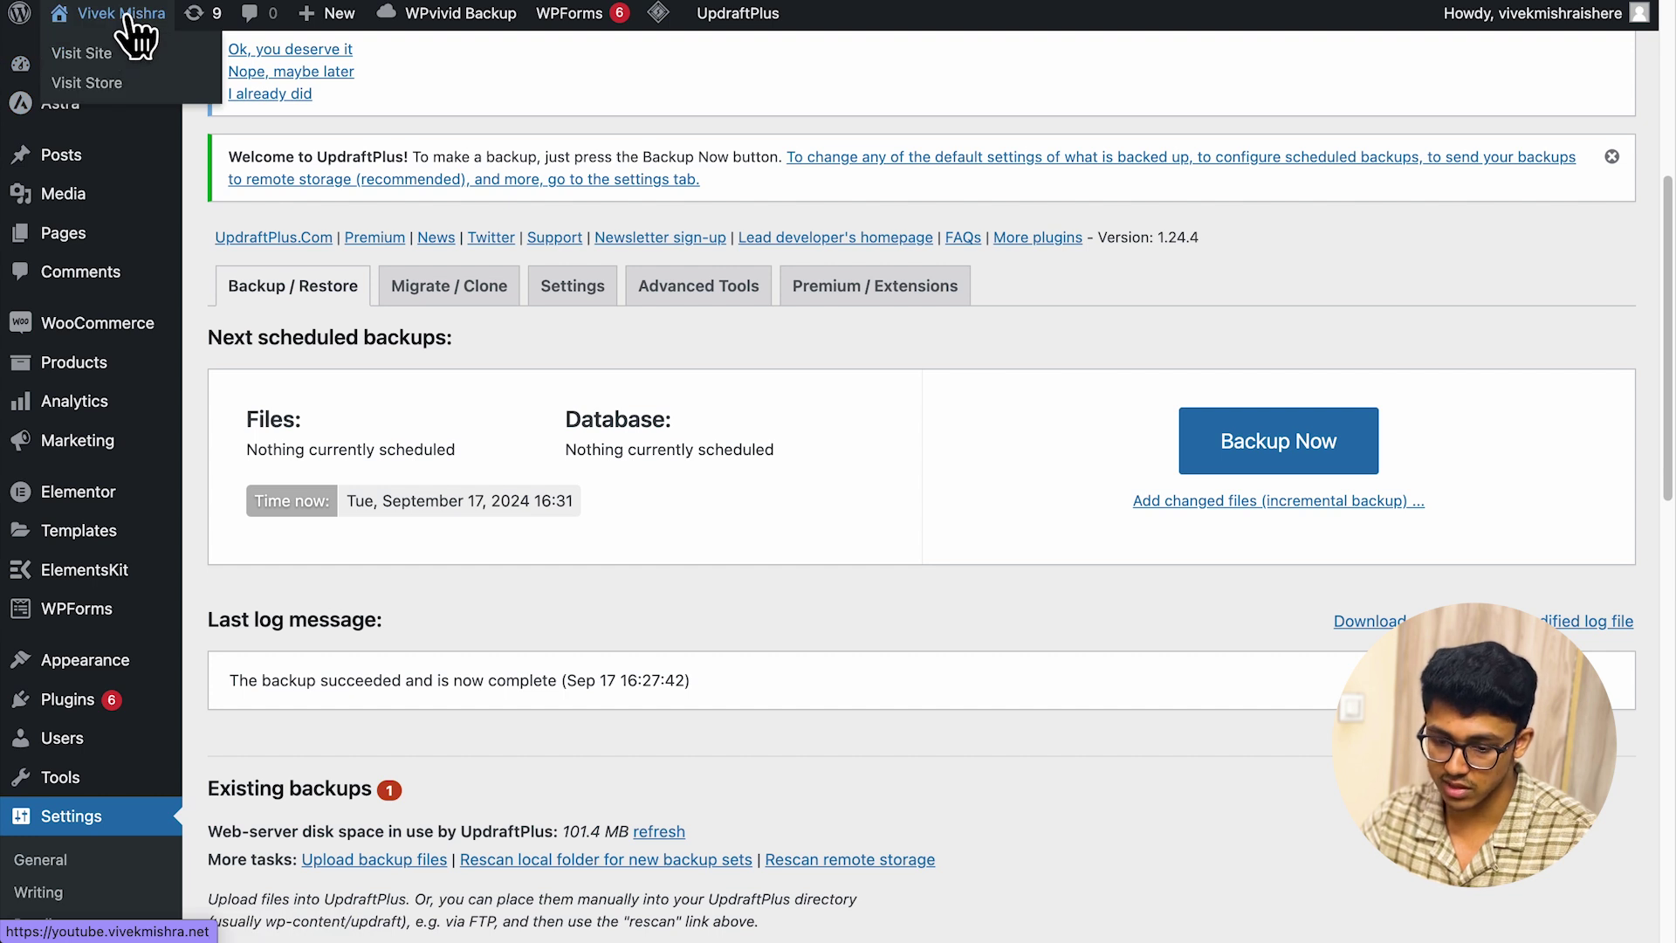
Find the Home front page in the site's page list and open it for editing with Elementor.
left_click(76, 249)
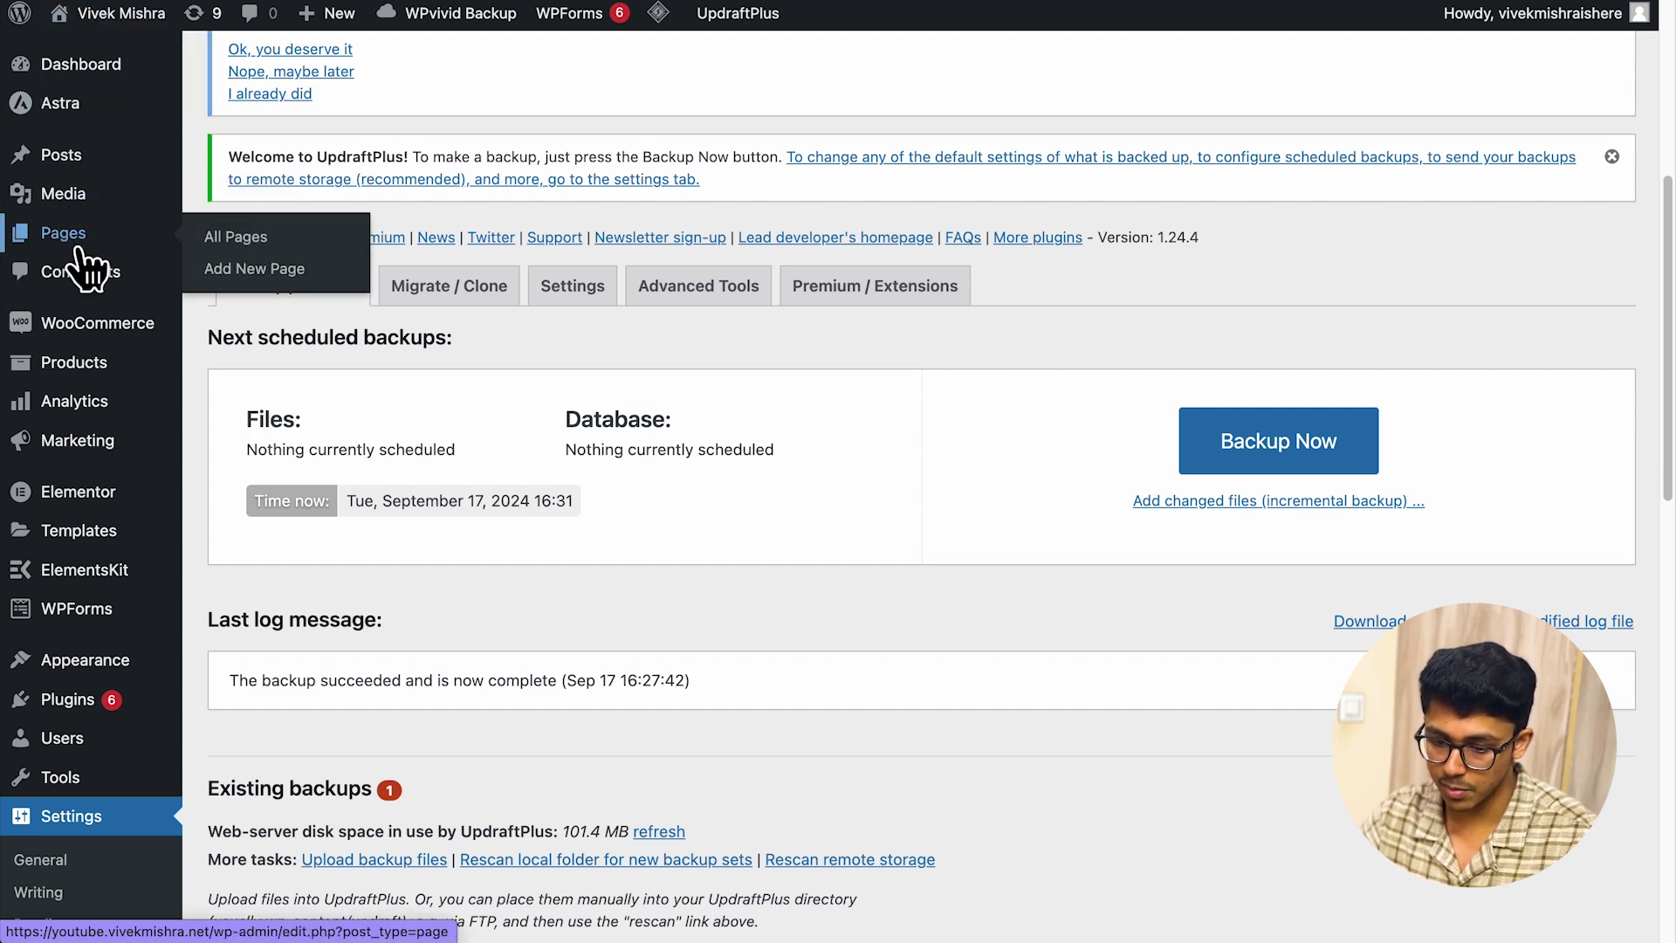
scroll(461, 450, "down", 7)
scroll(454, 440, "down", 5)
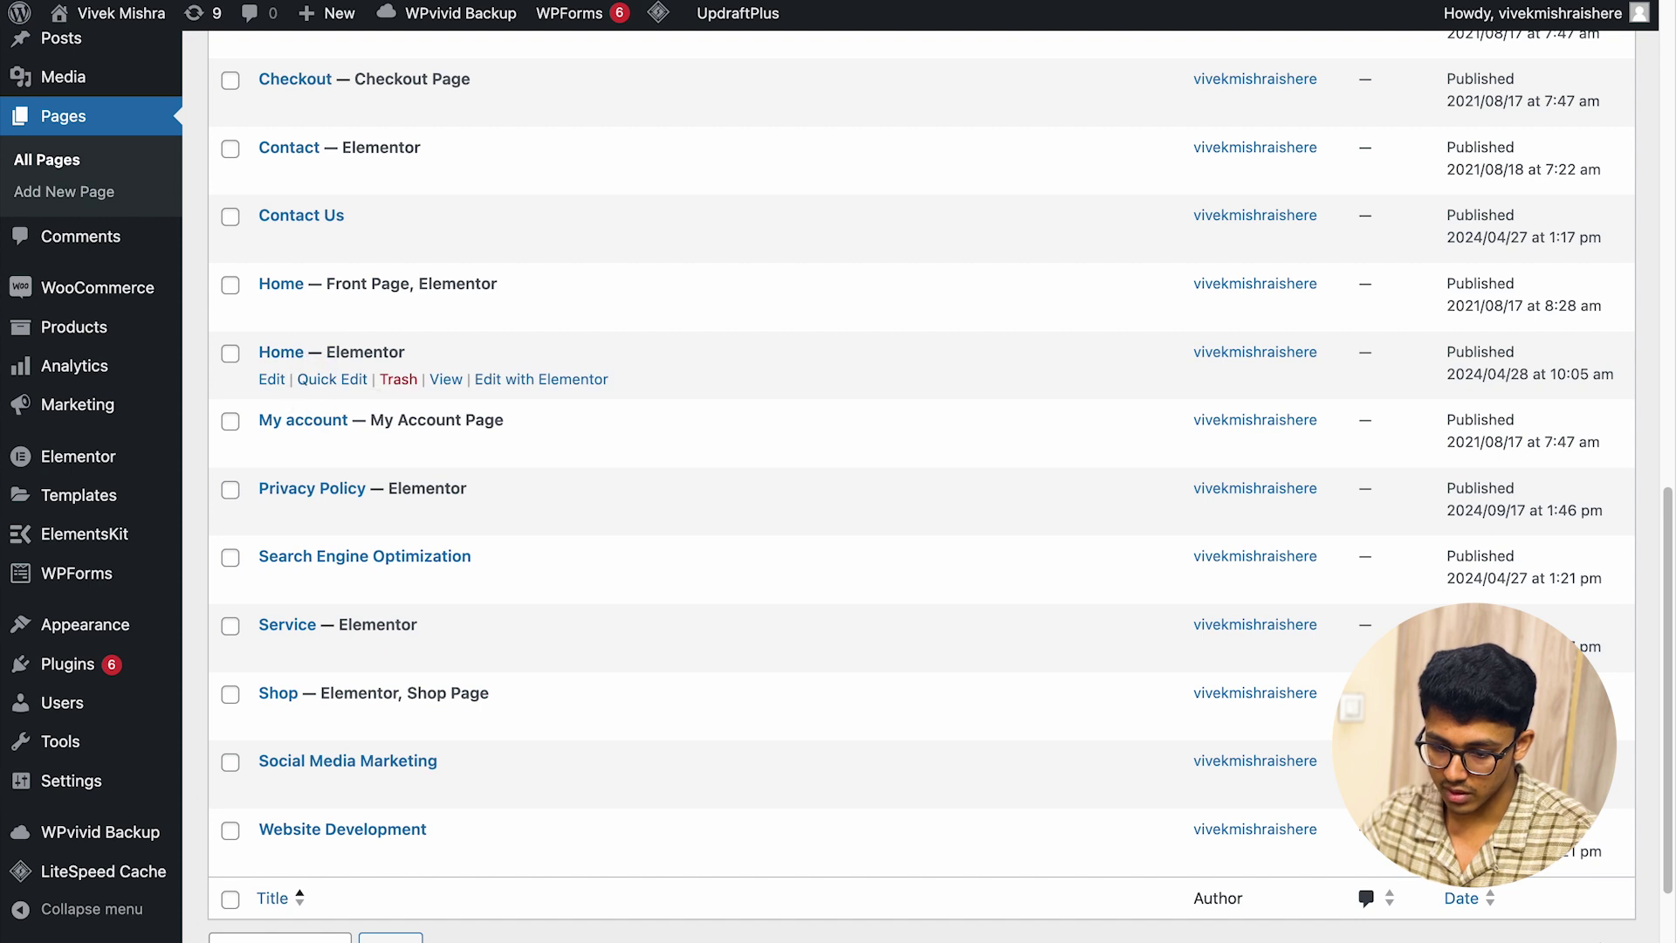
left_click(522, 313)
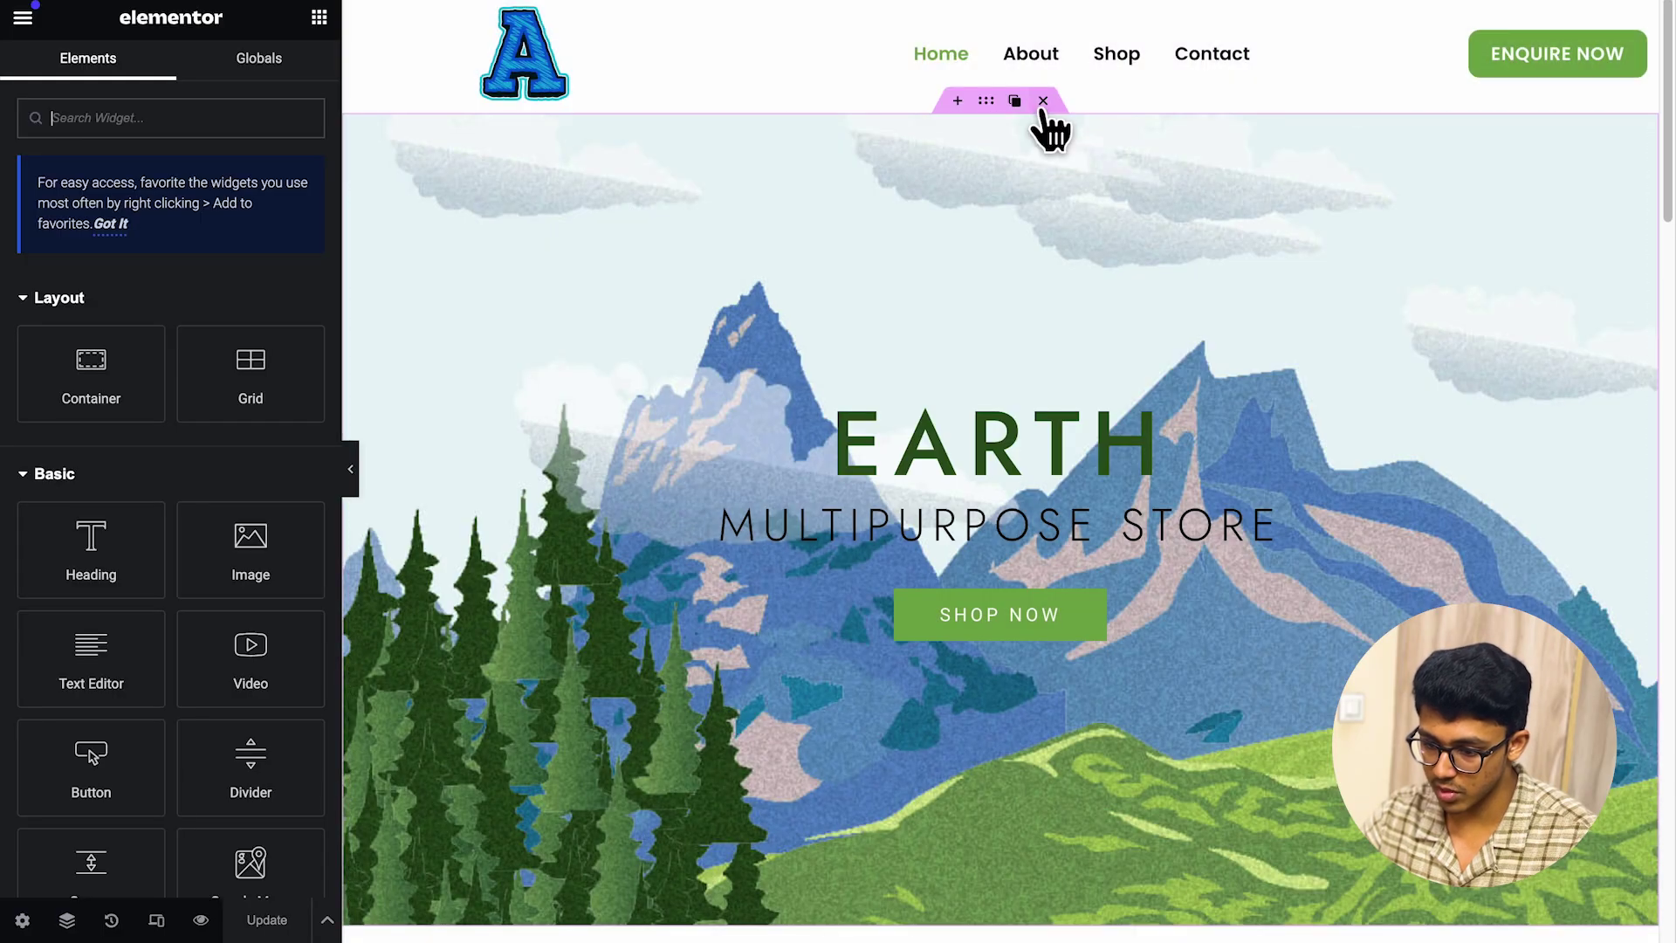
Delete the hero, poster products, customer testimonials and postcard banner sections from the Home page and publish the update.
scroll(1047, 122, "down", 5)
mouse_move(1035, 240)
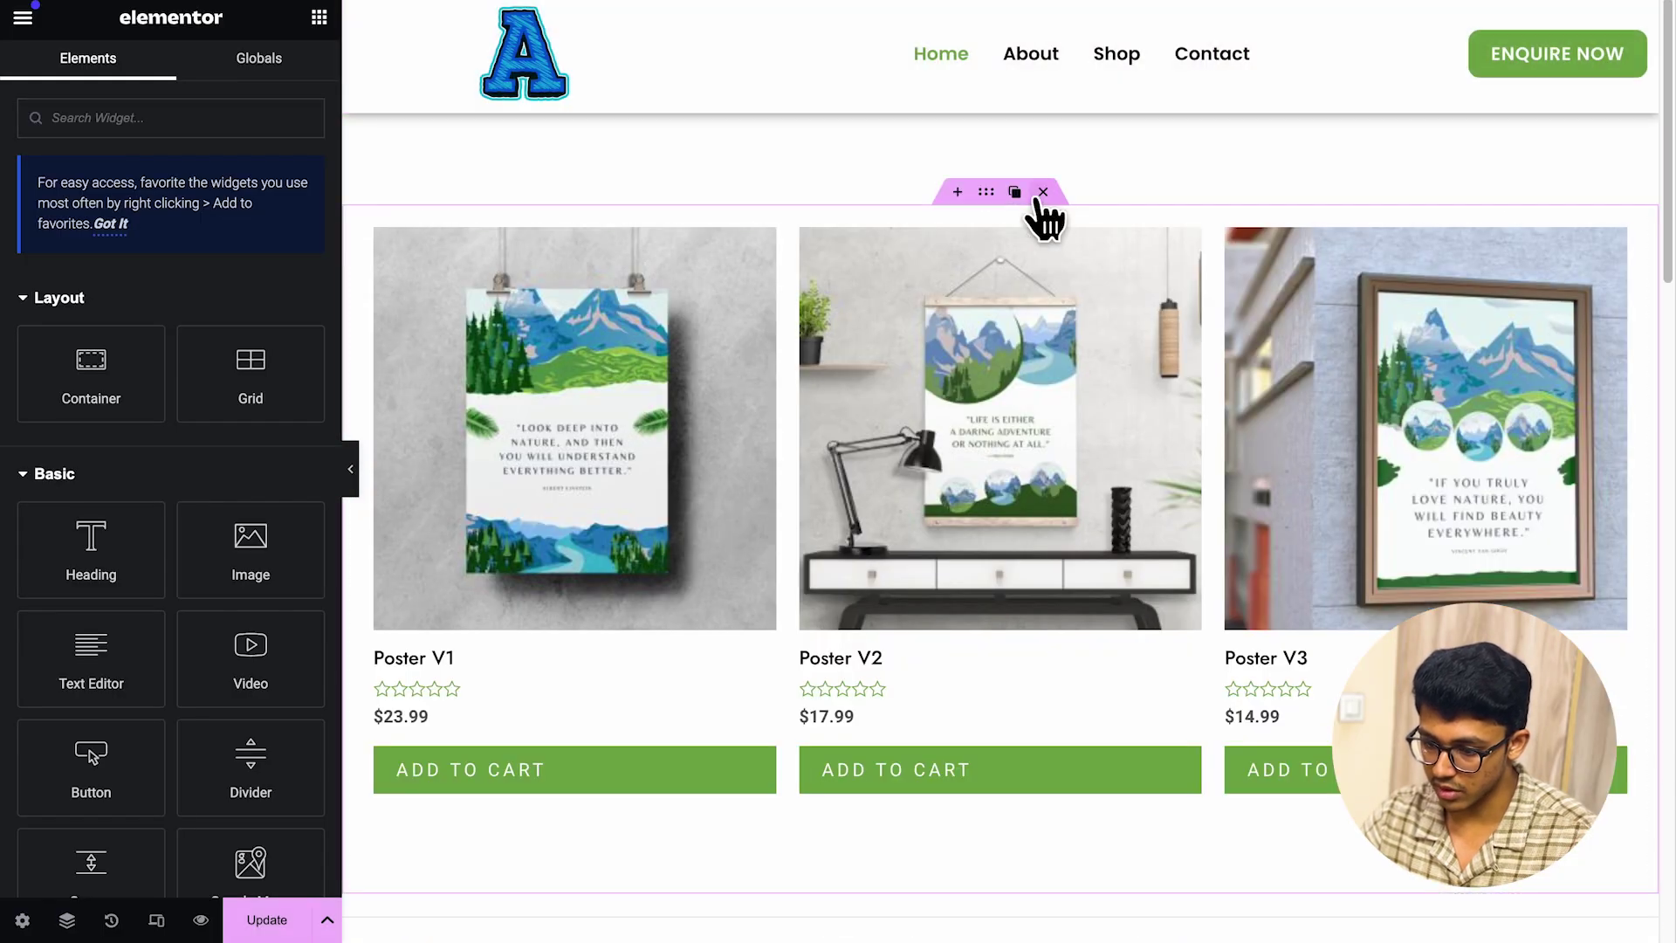
left_click(1044, 192)
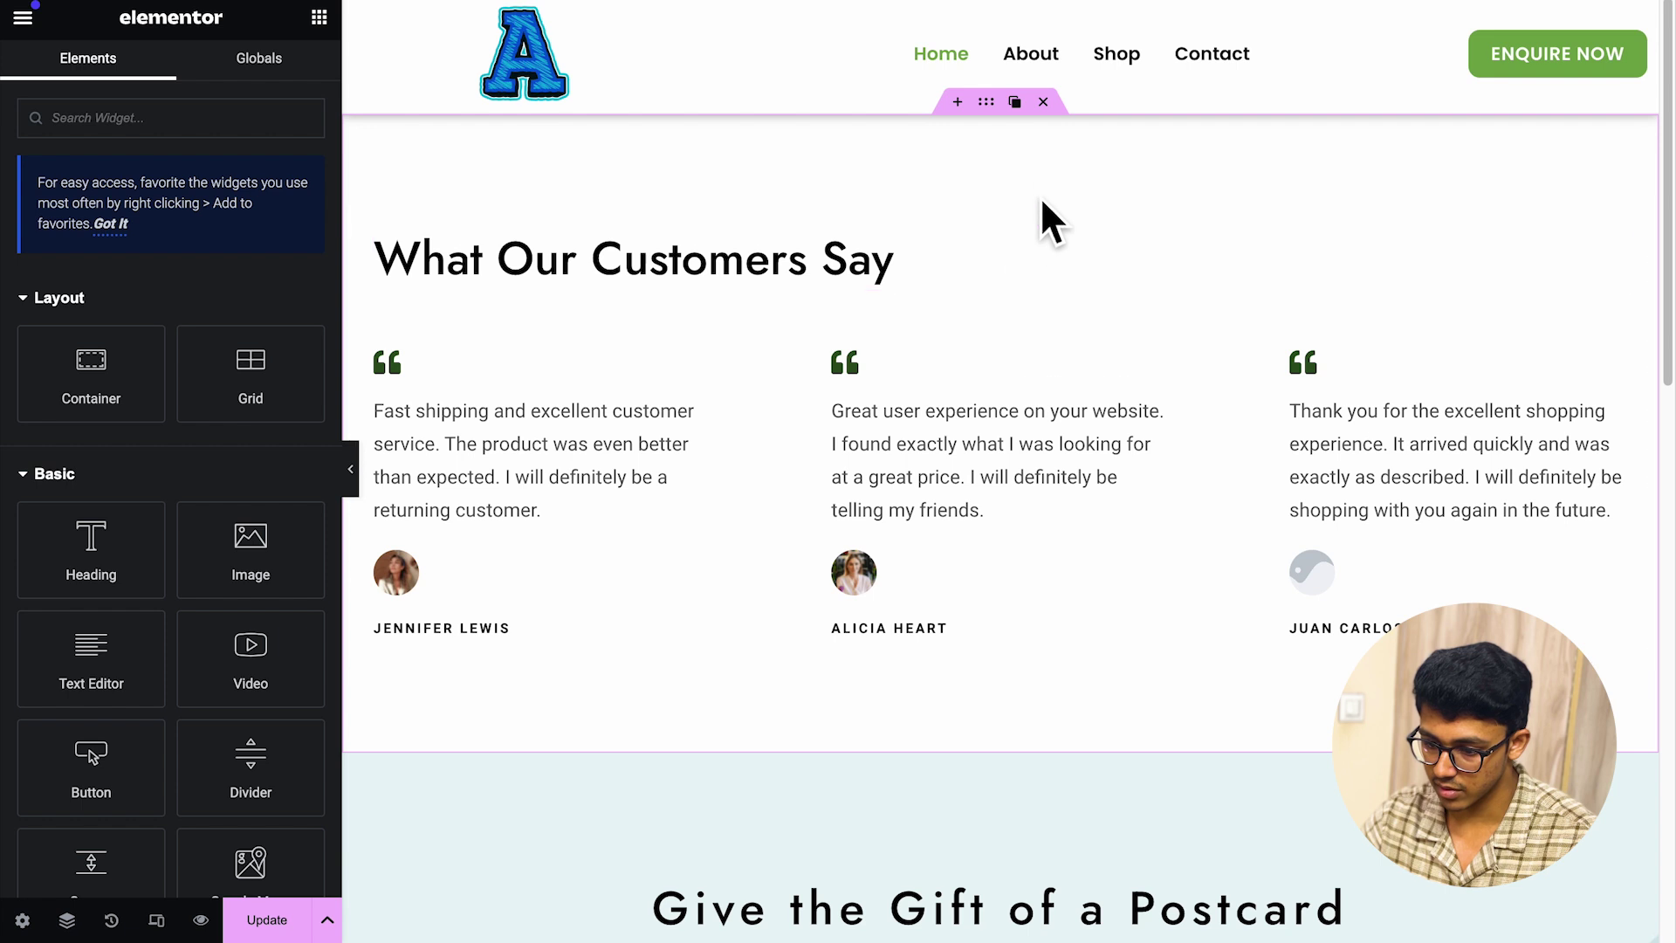
left_click(1043, 102)
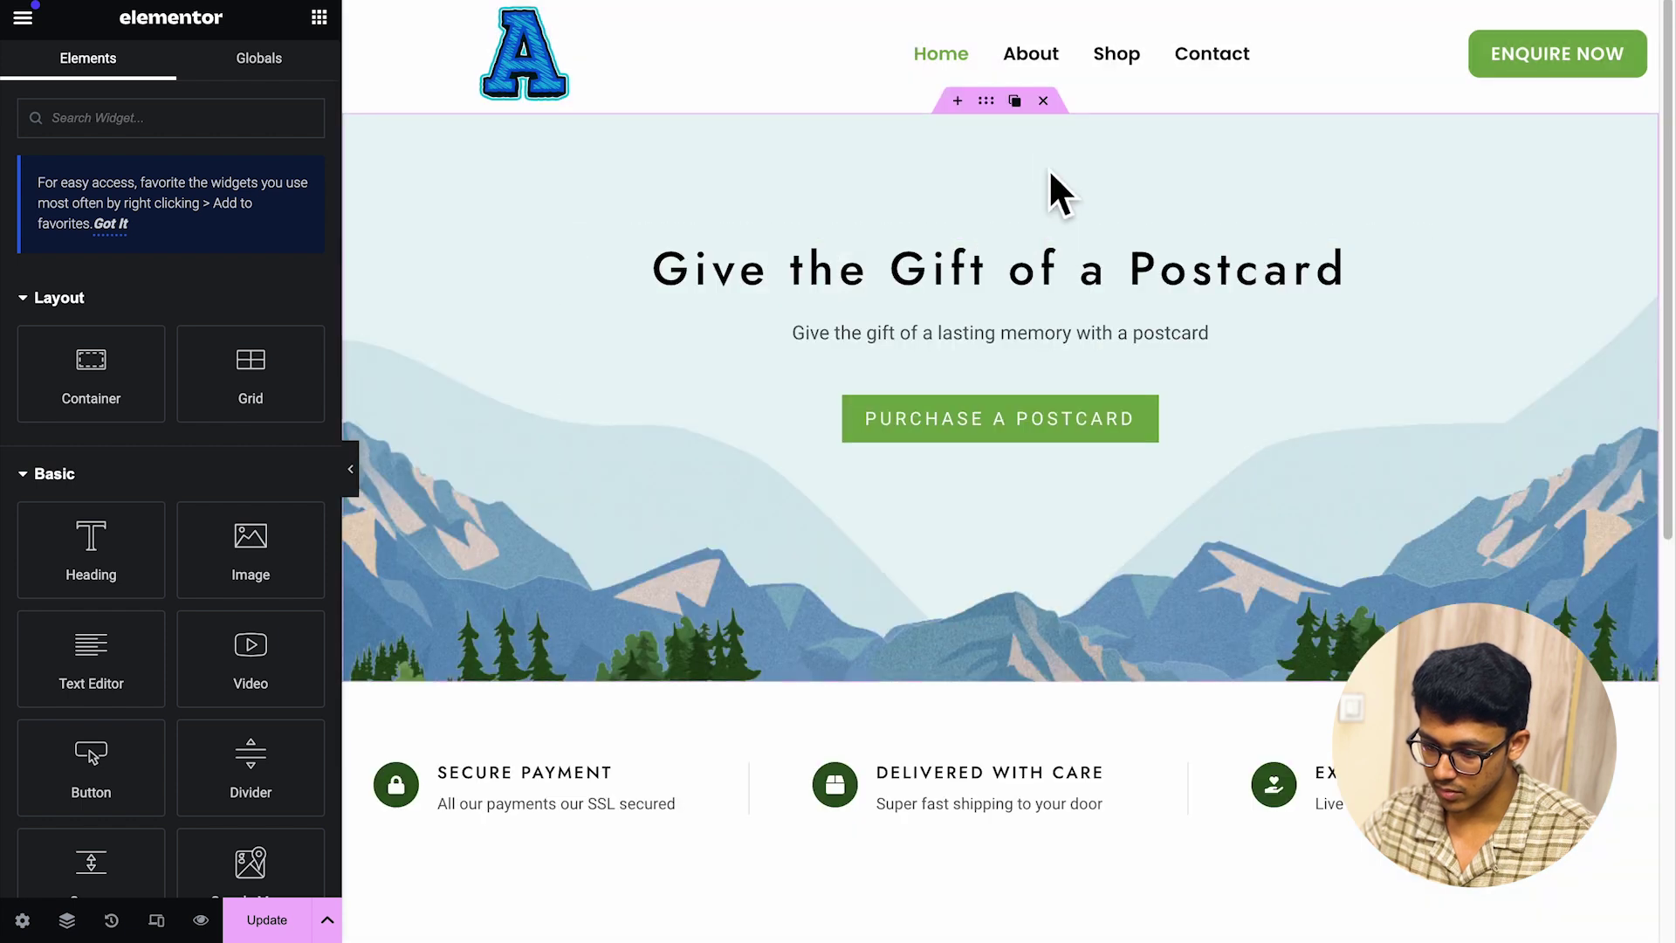
left_click(1043, 101)
left_click(267, 919)
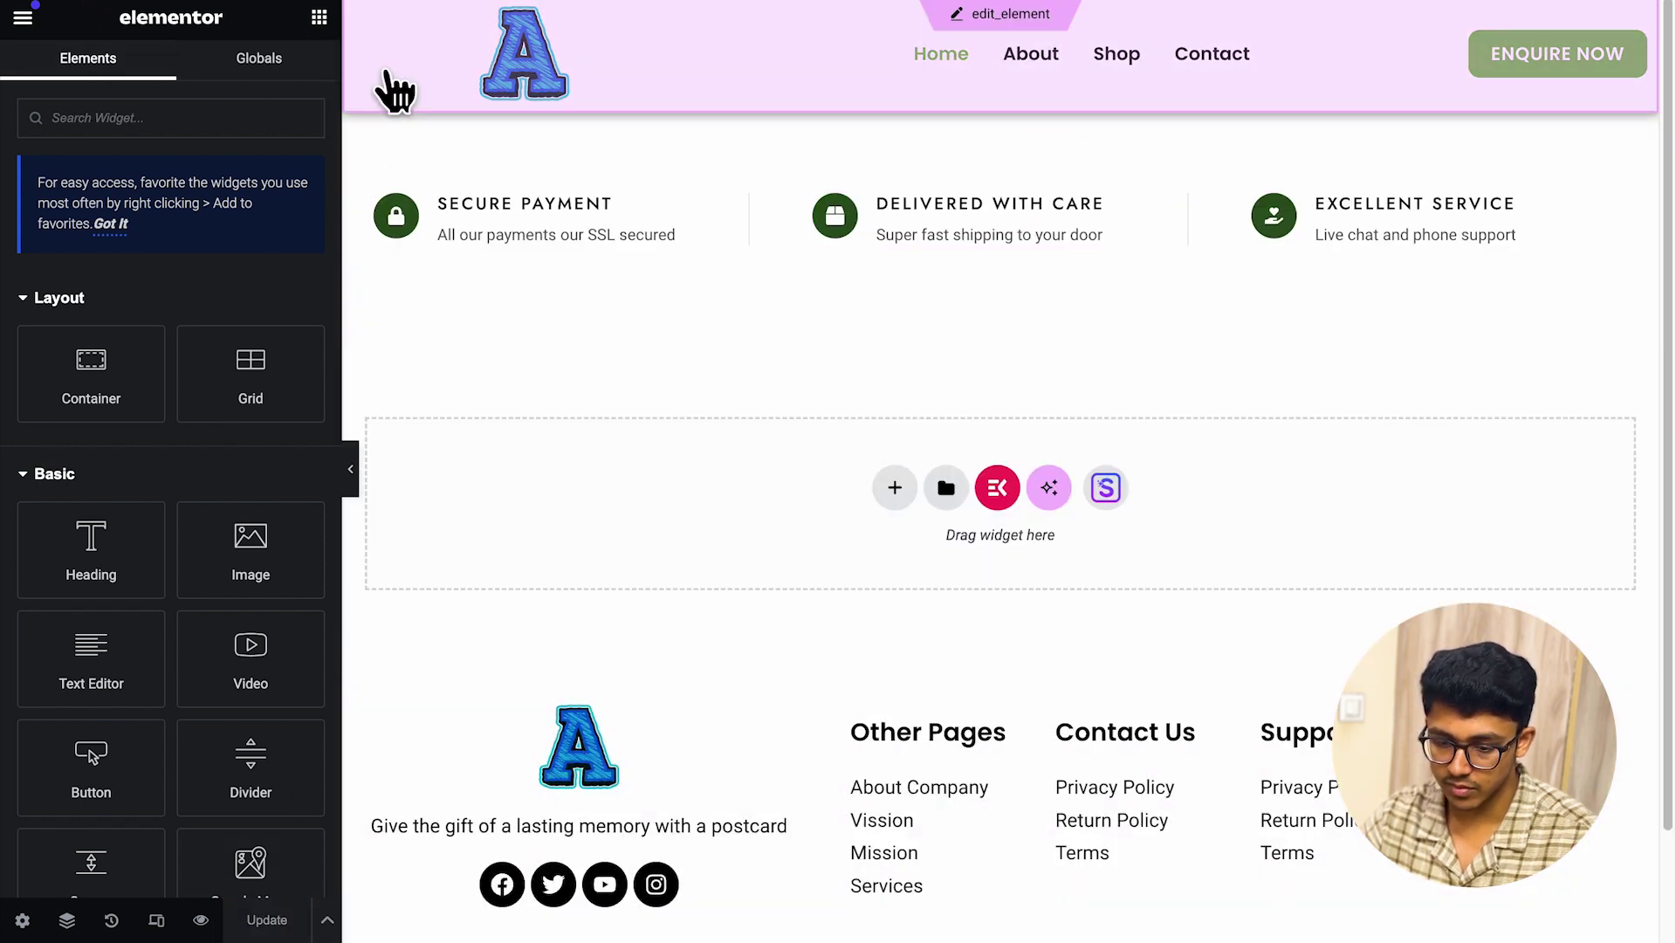
Exit Elementor and leave the Home page's WordPress editor for the list of pages without saving further changes.
left_click(24, 18)
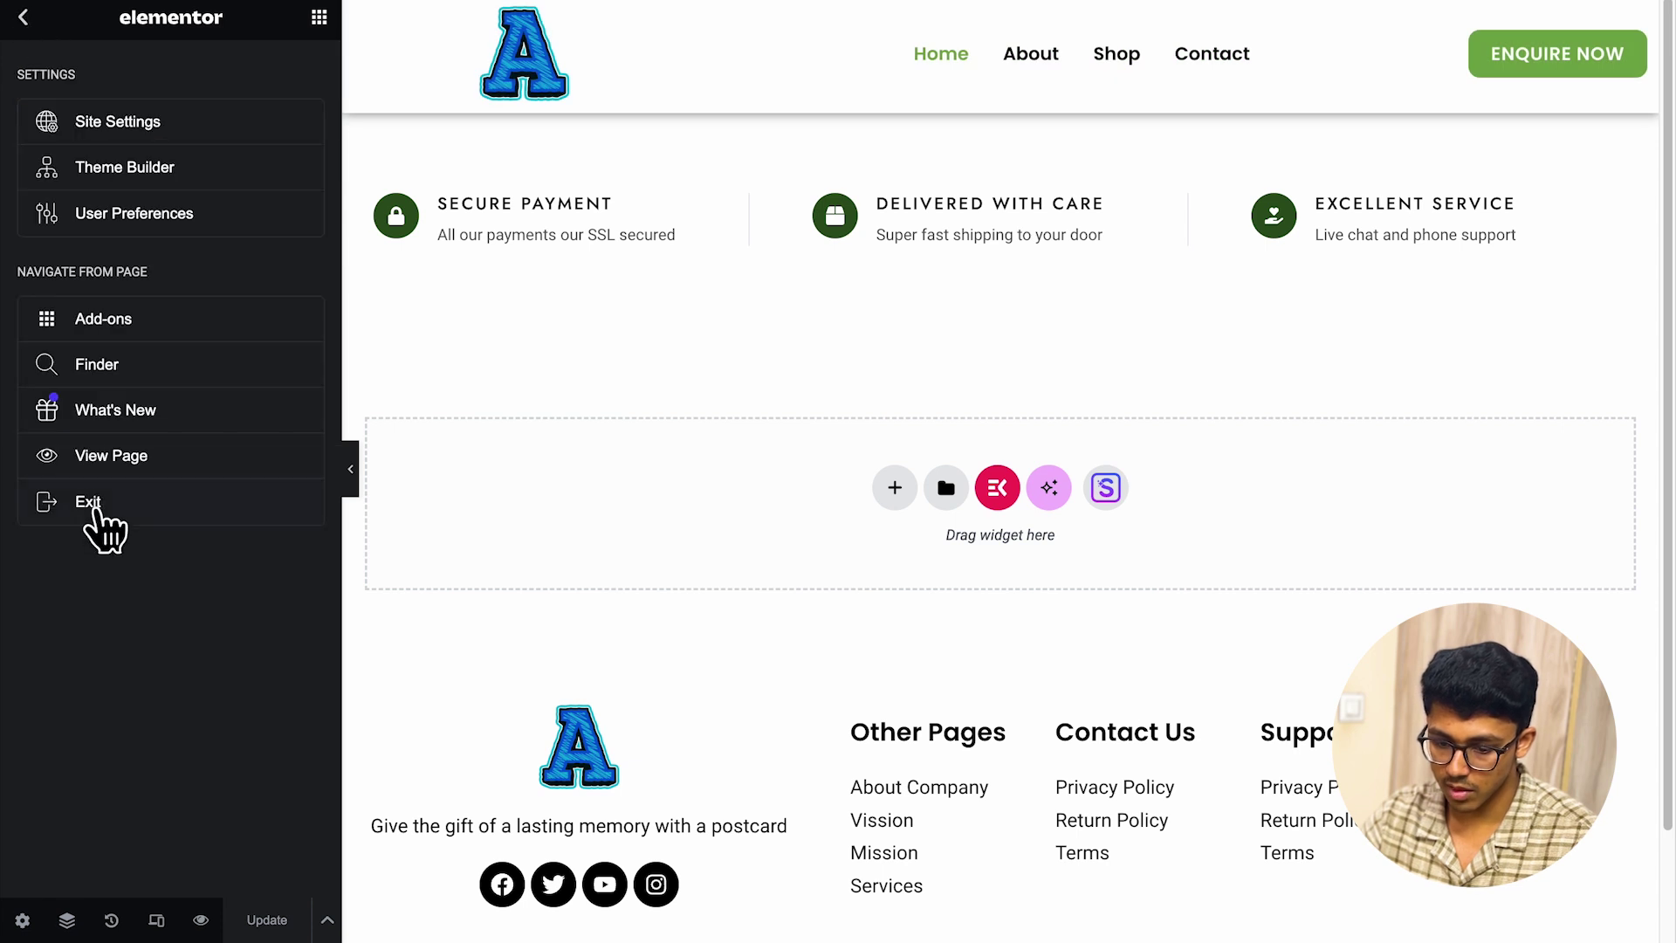
left_click(91, 504)
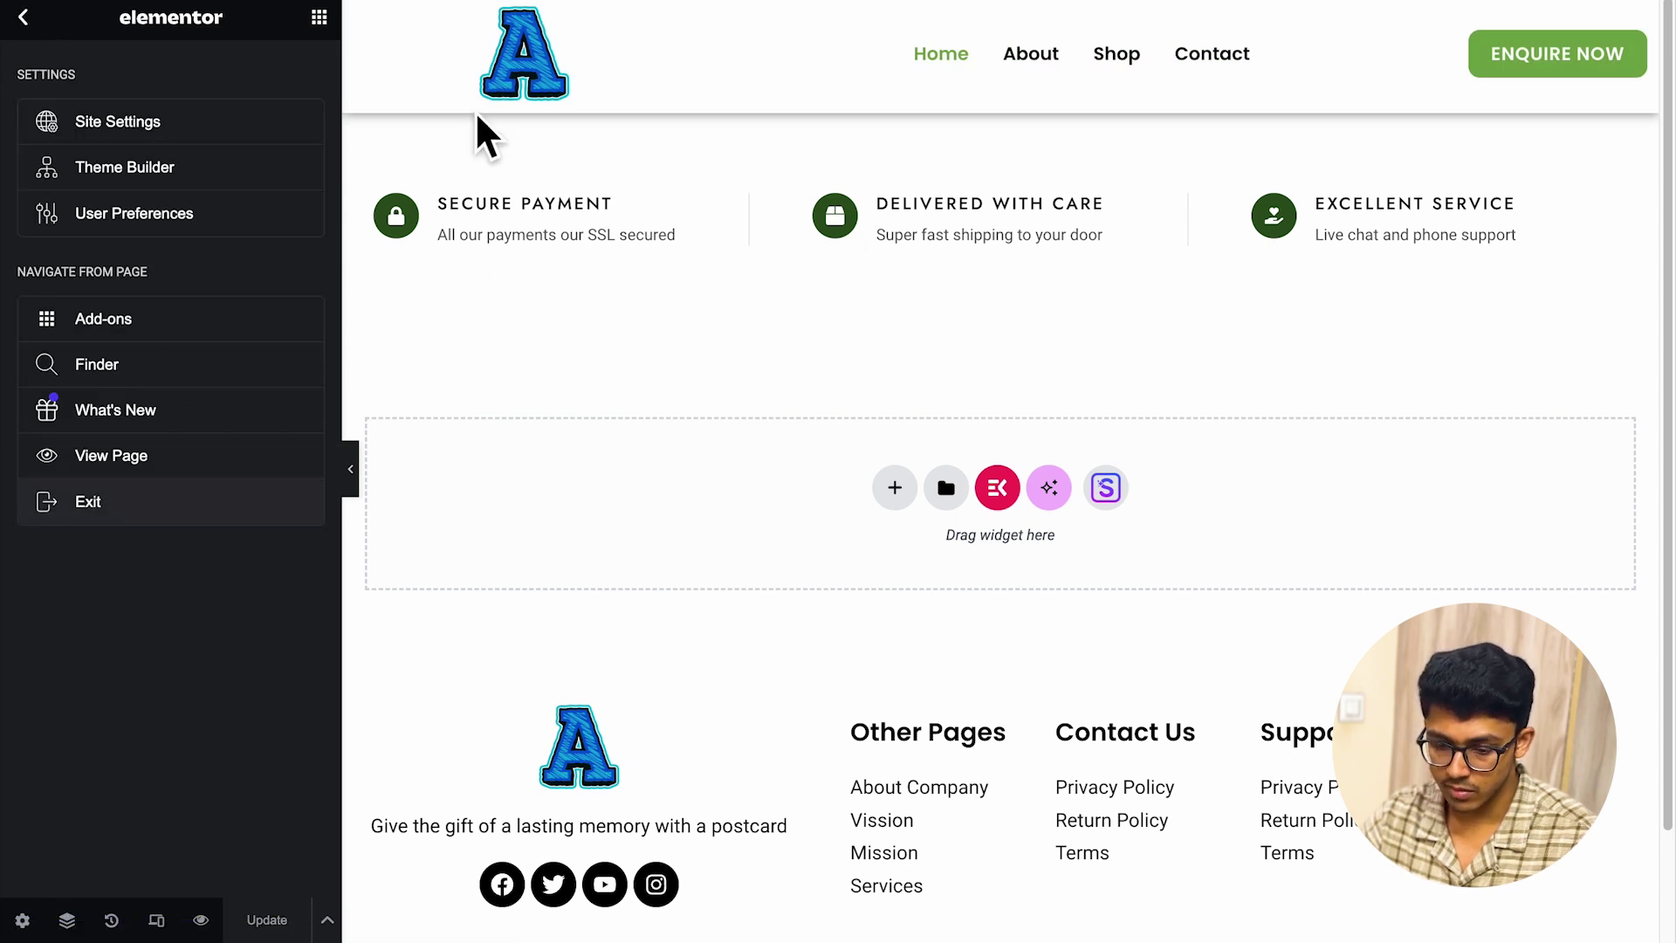
left_click(33, 40)
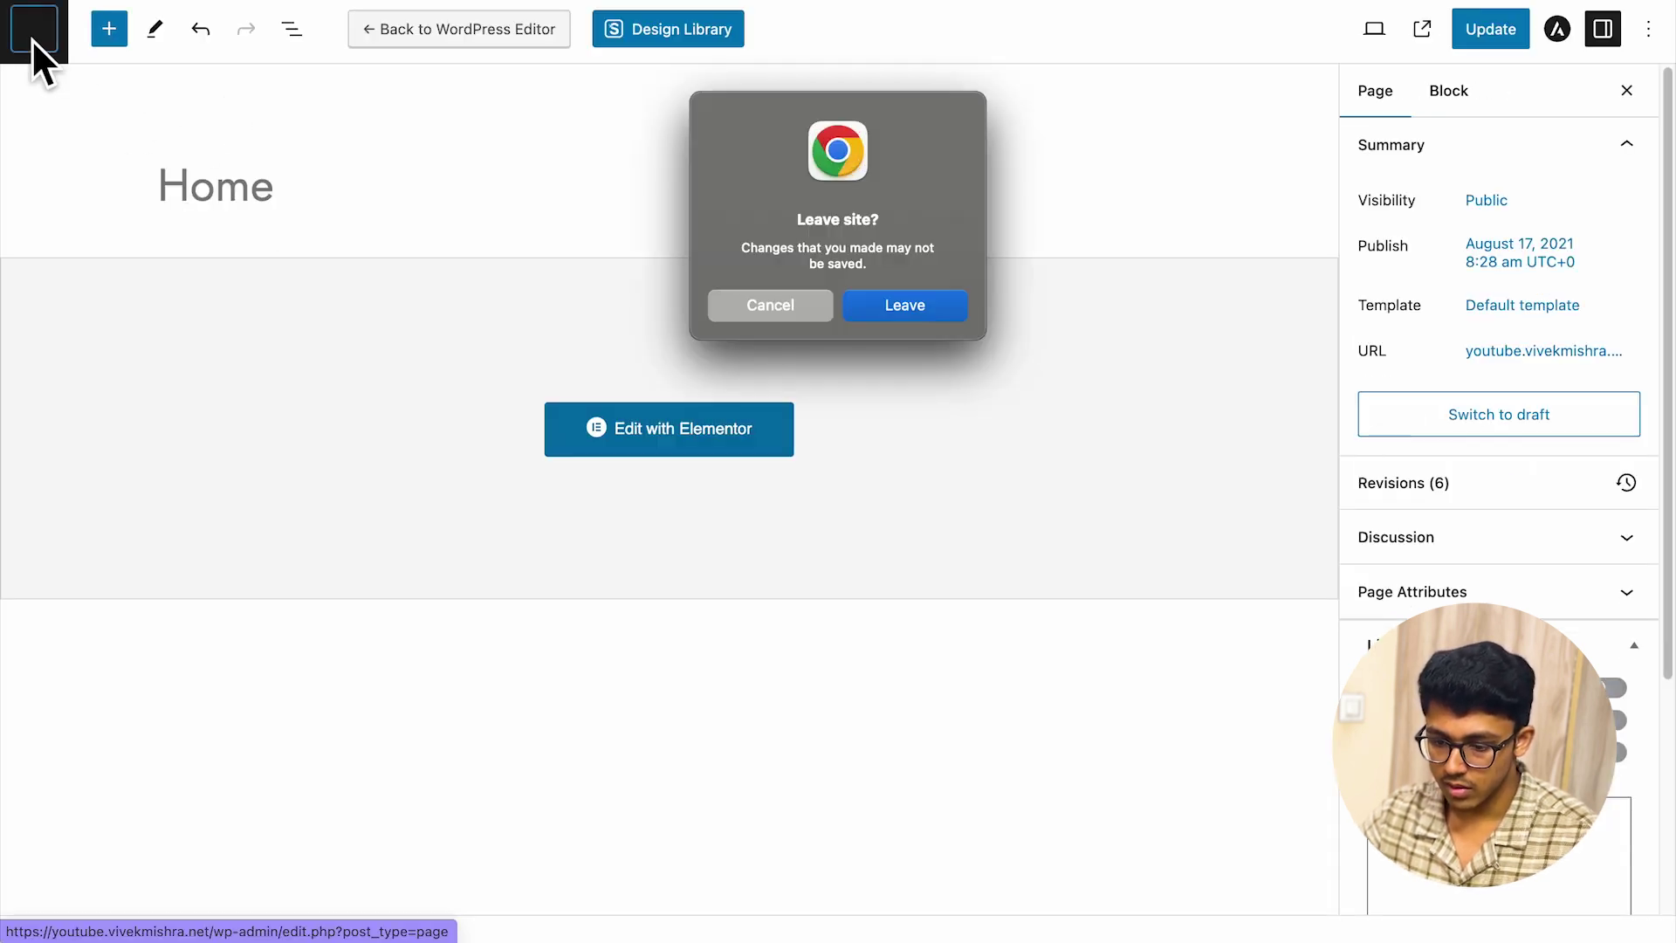
left_click(899, 305)
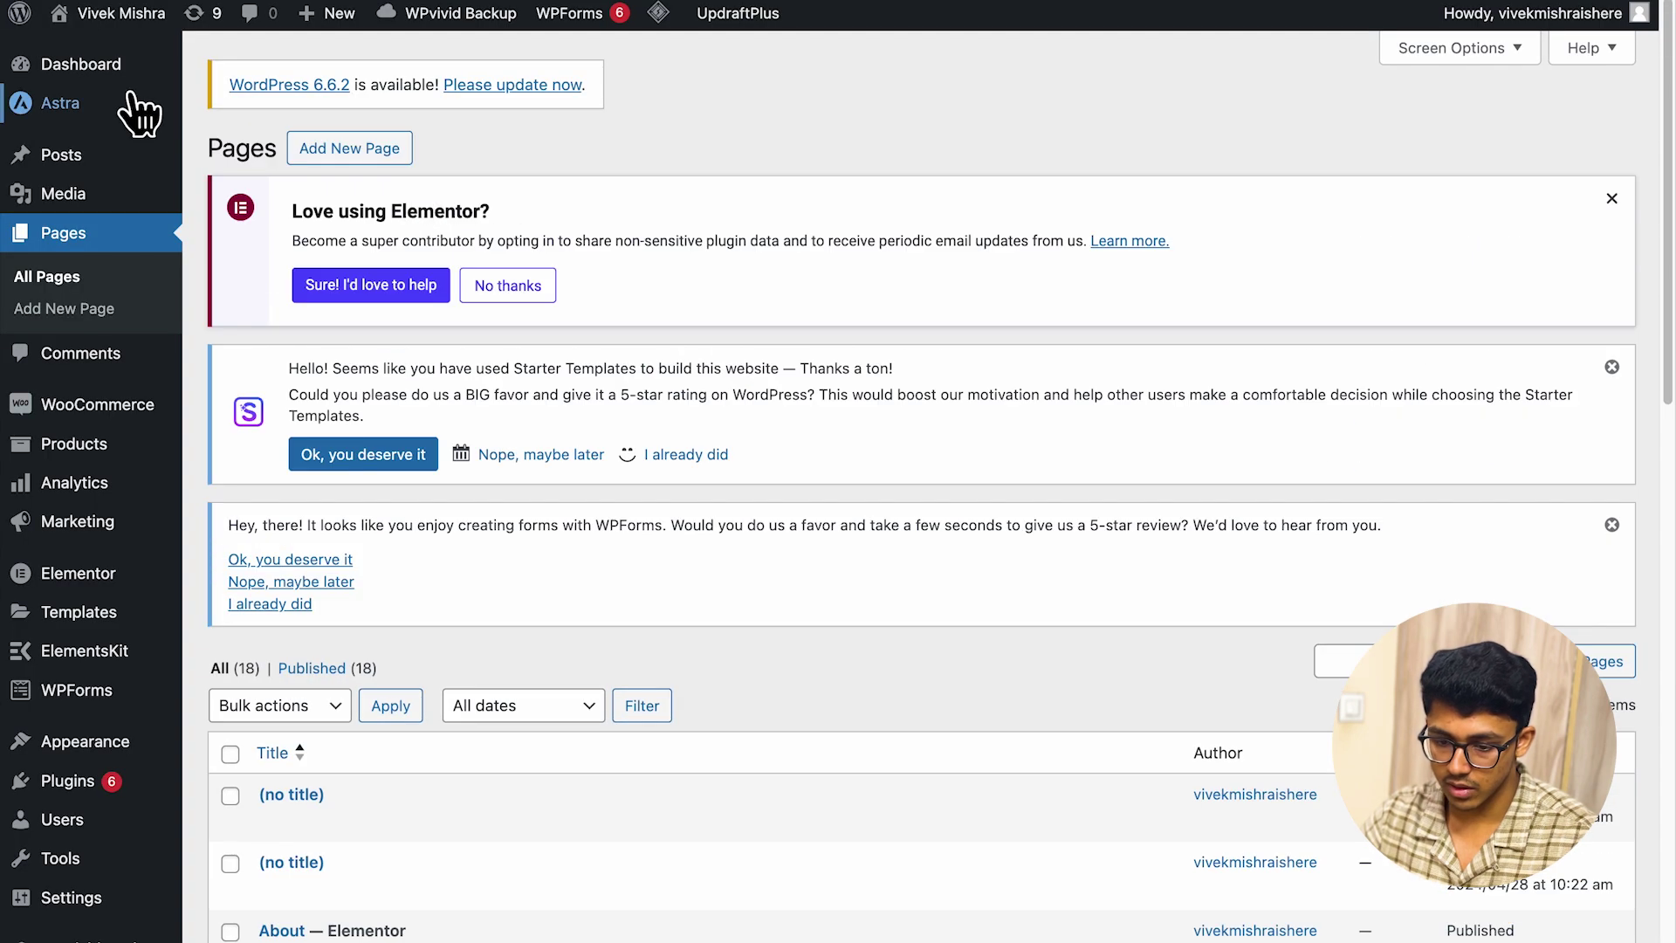
View the live site's home page with its sections removed, and return to the WordPress dashboard.
left_click(124, 10)
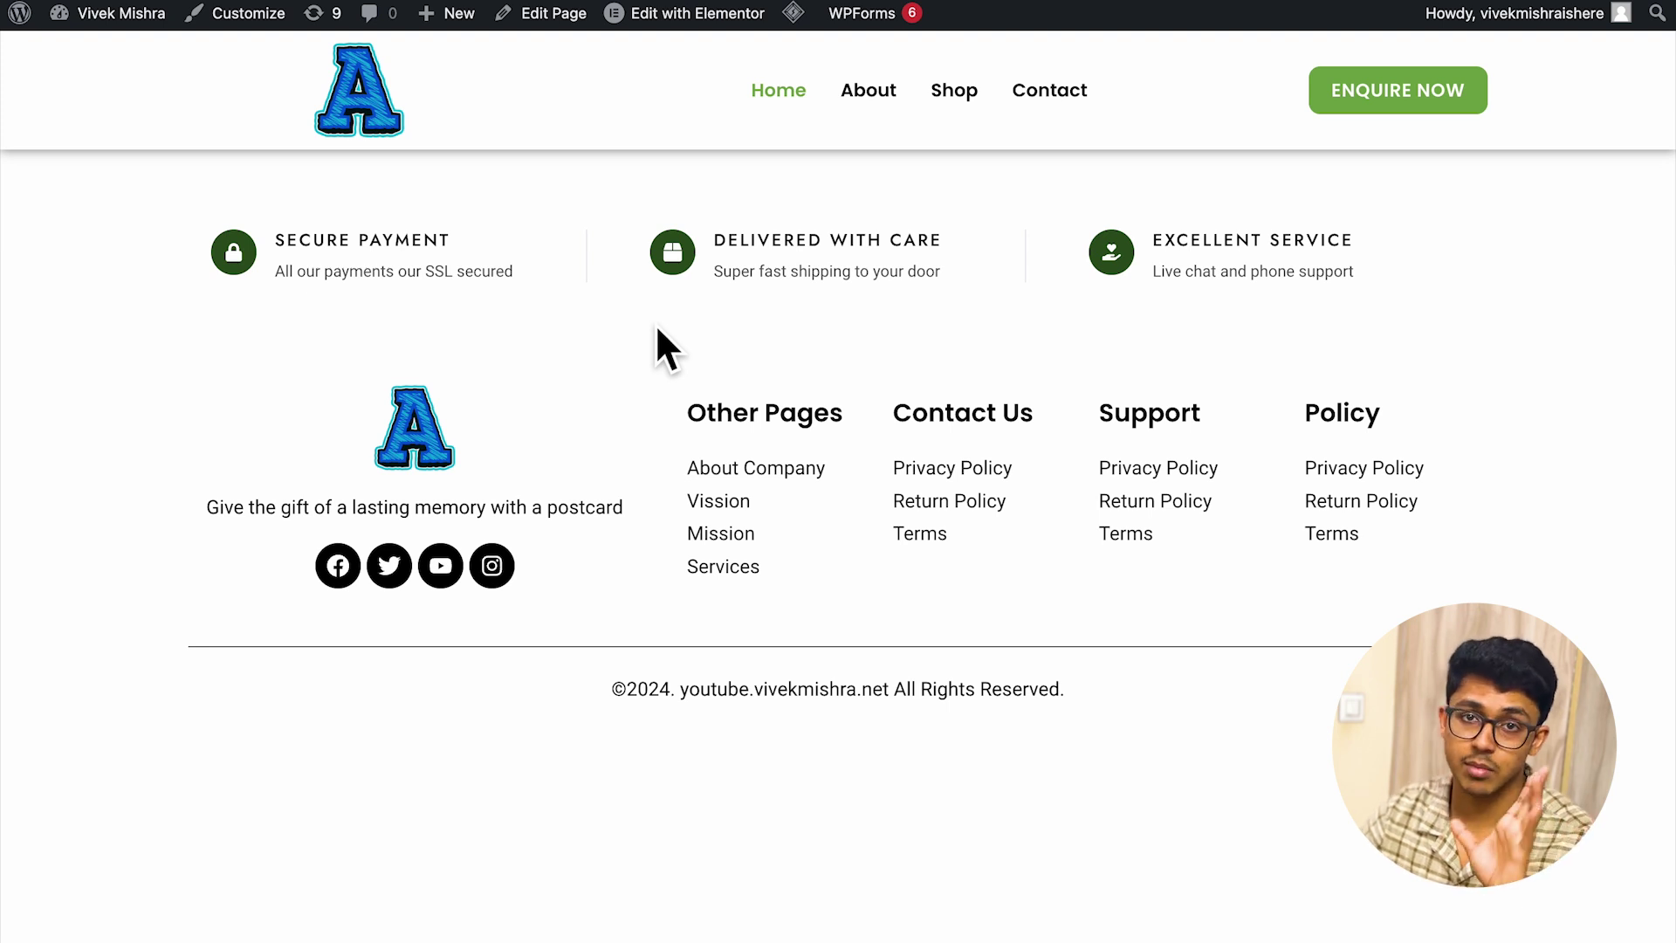
mouse_move(125, 26)
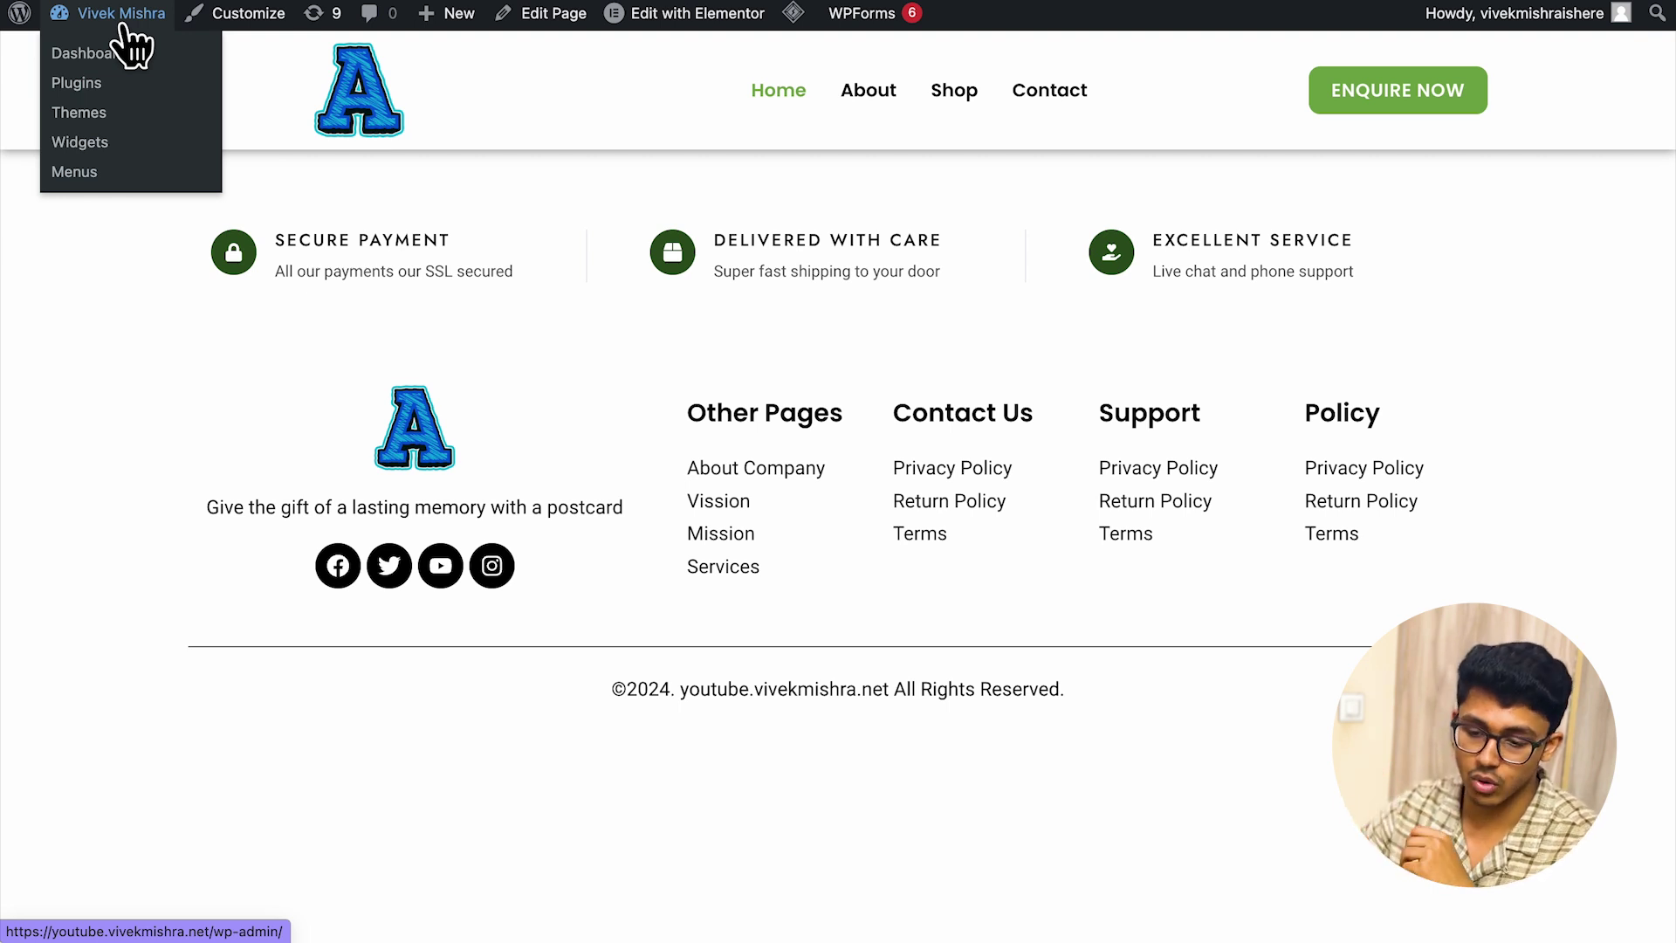
left_click(122, 31)
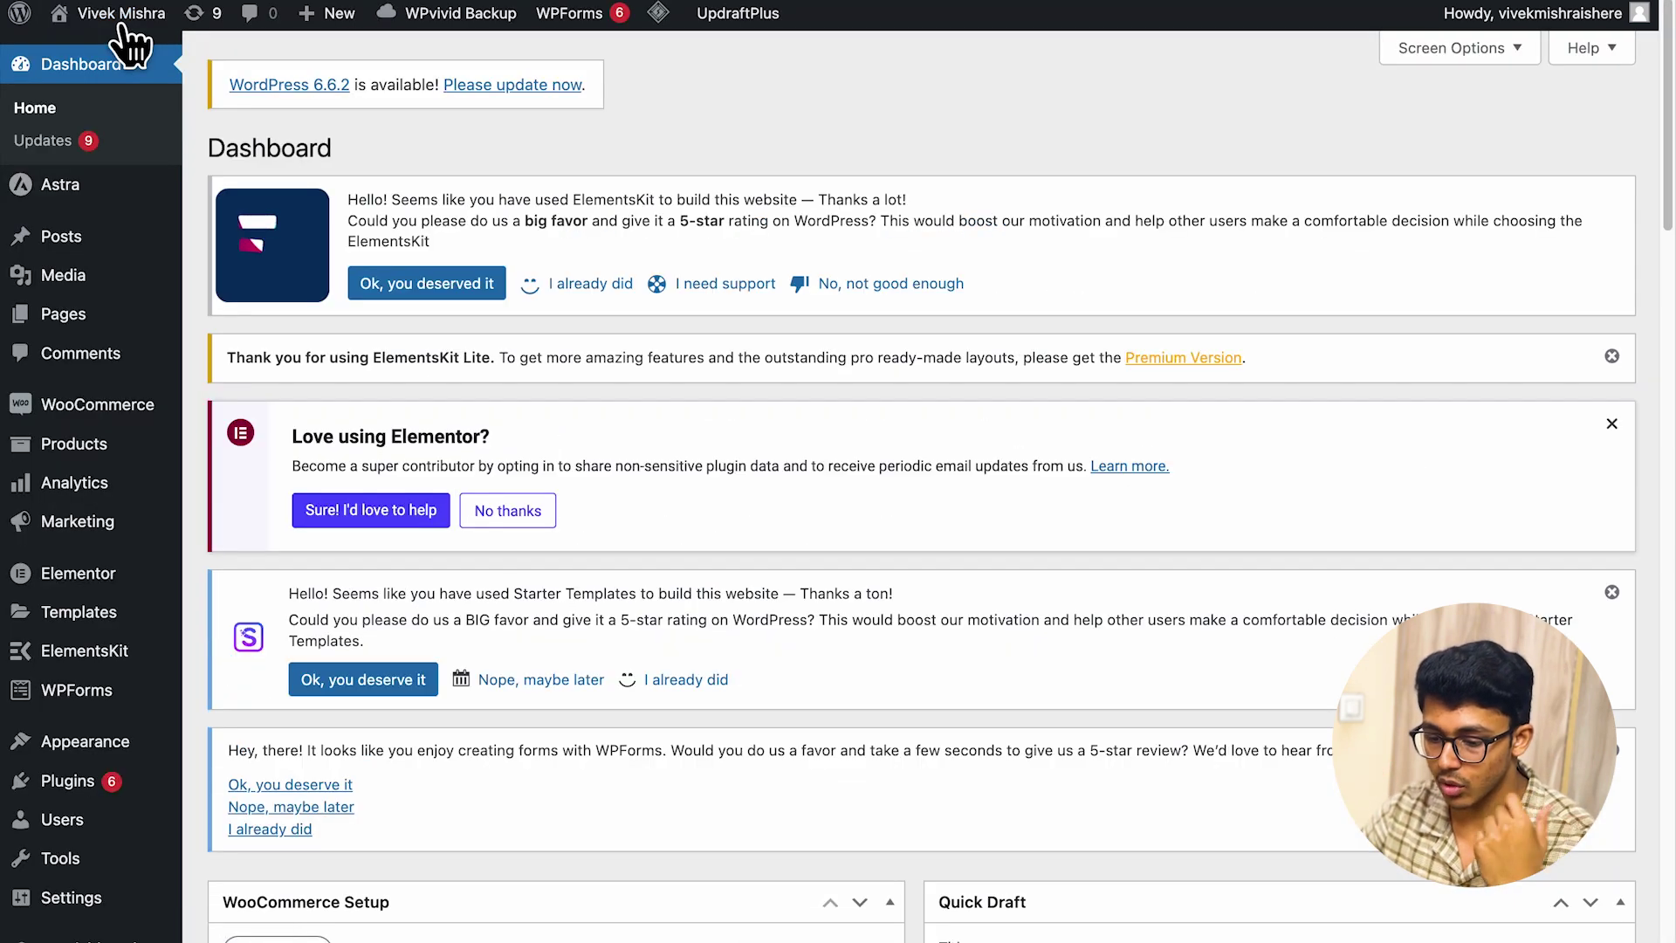
Open WPvivid's Backup & Restore page and choose the Sep-17-2024 16:27 backup for restoring.
scroll(23, 642, "down", 3)
mouse_move(103, 761)
scroll(109, 776, "down", 3)
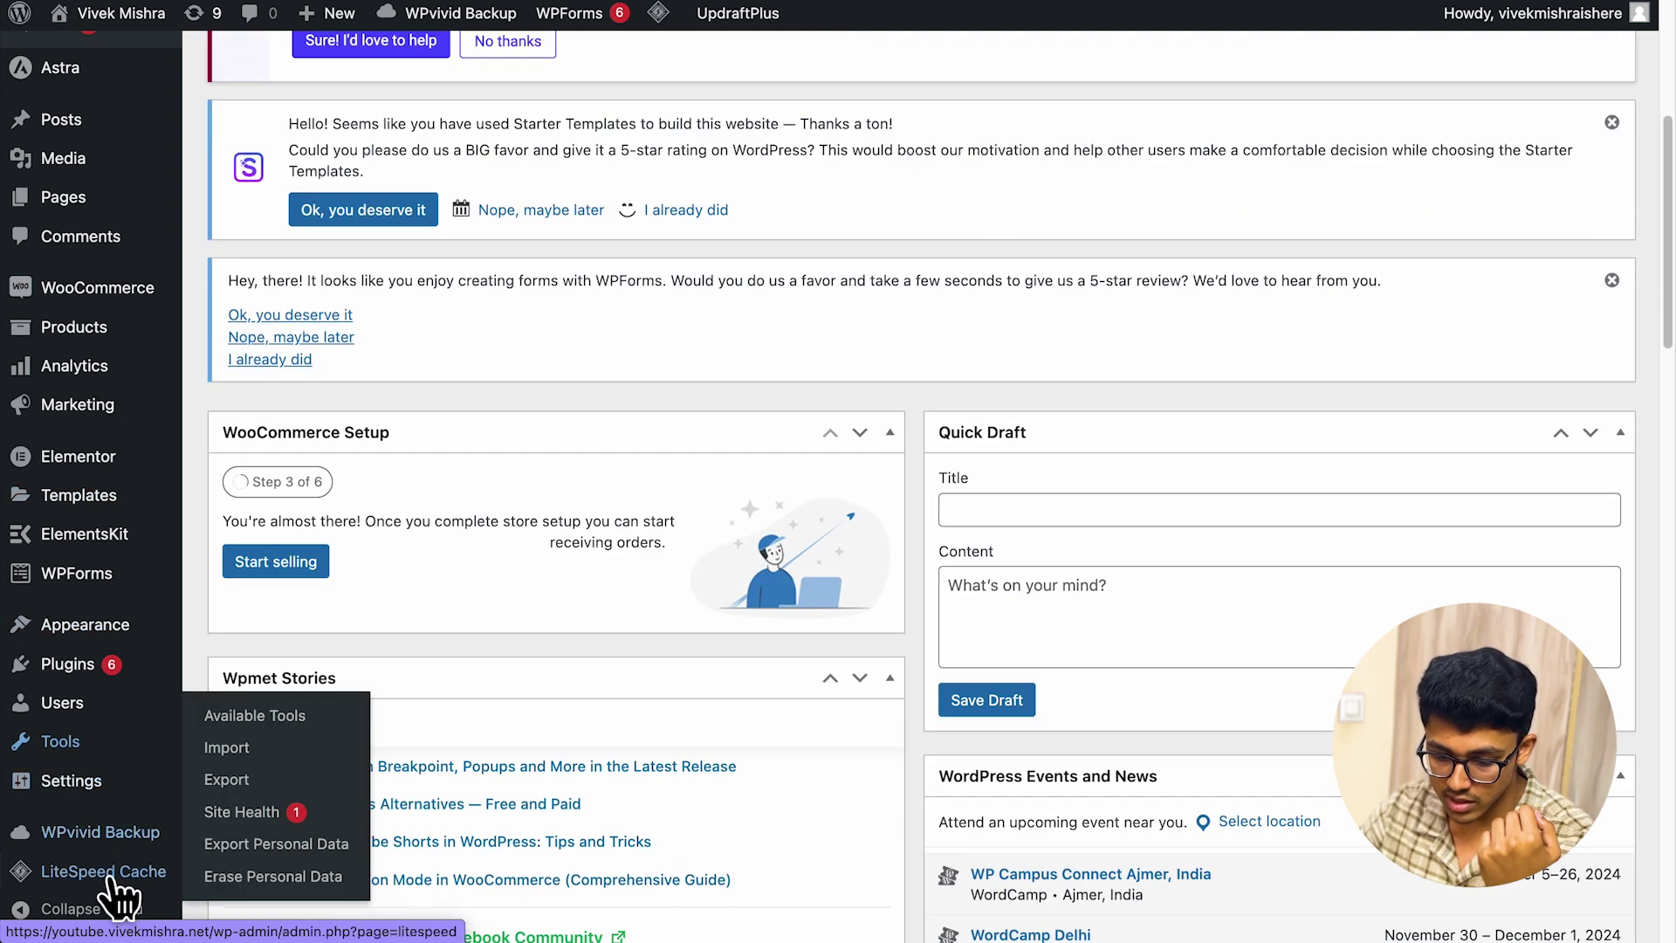
mouse_move(96, 808)
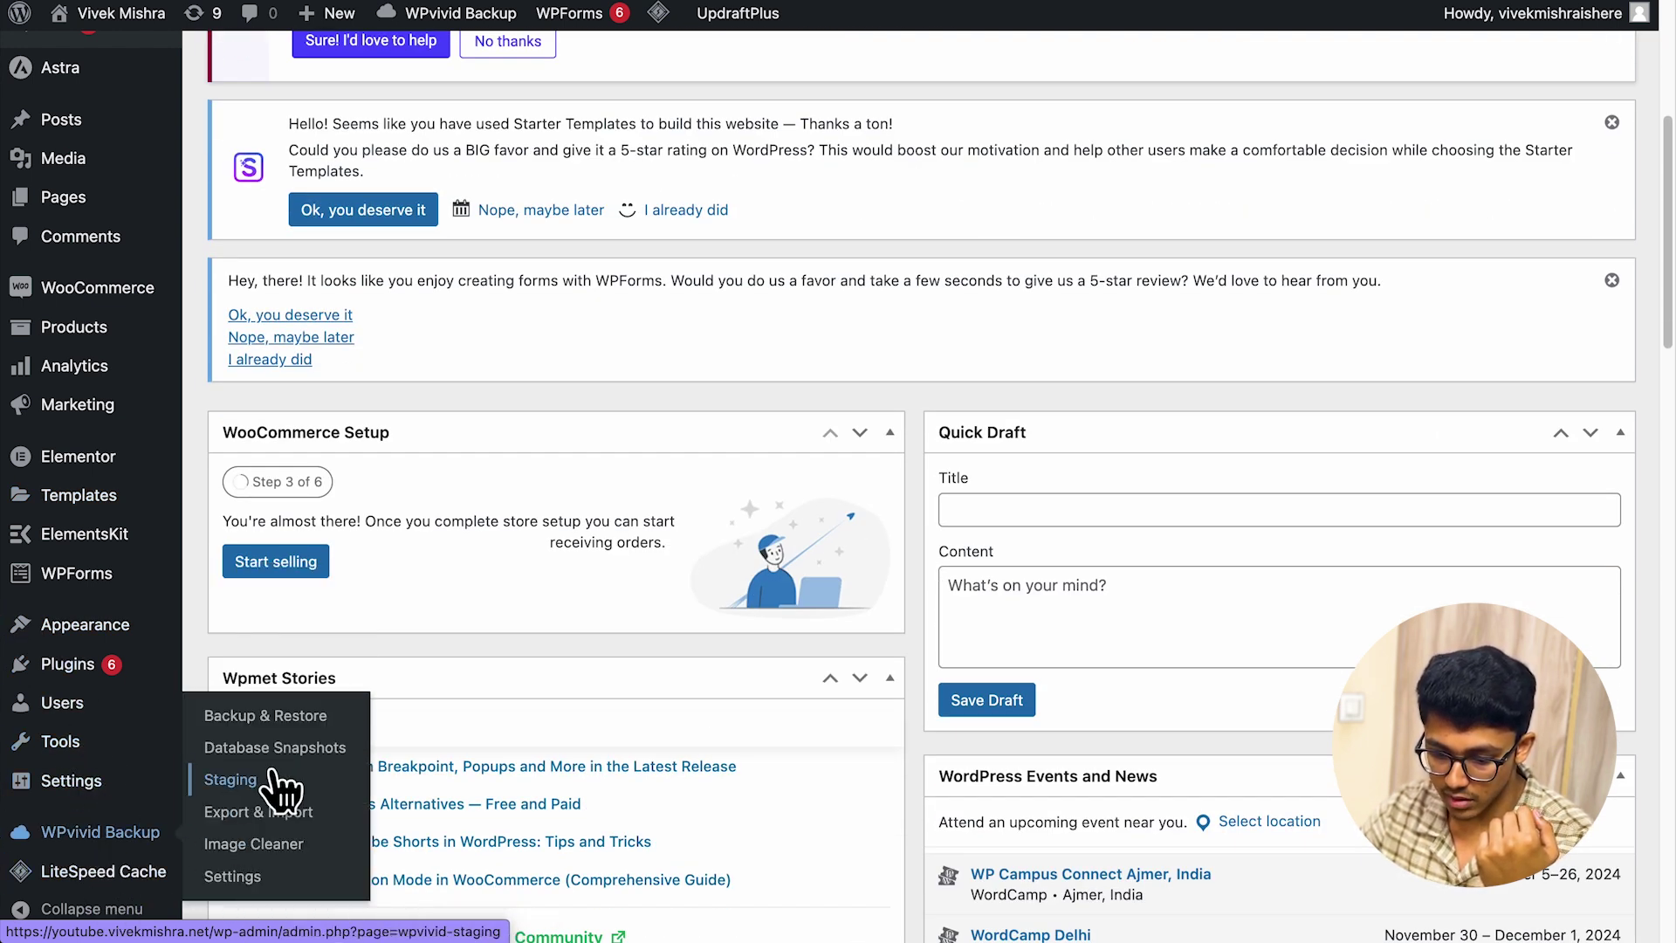
left_click(261, 718)
scroll(569, 611, "down", 10)
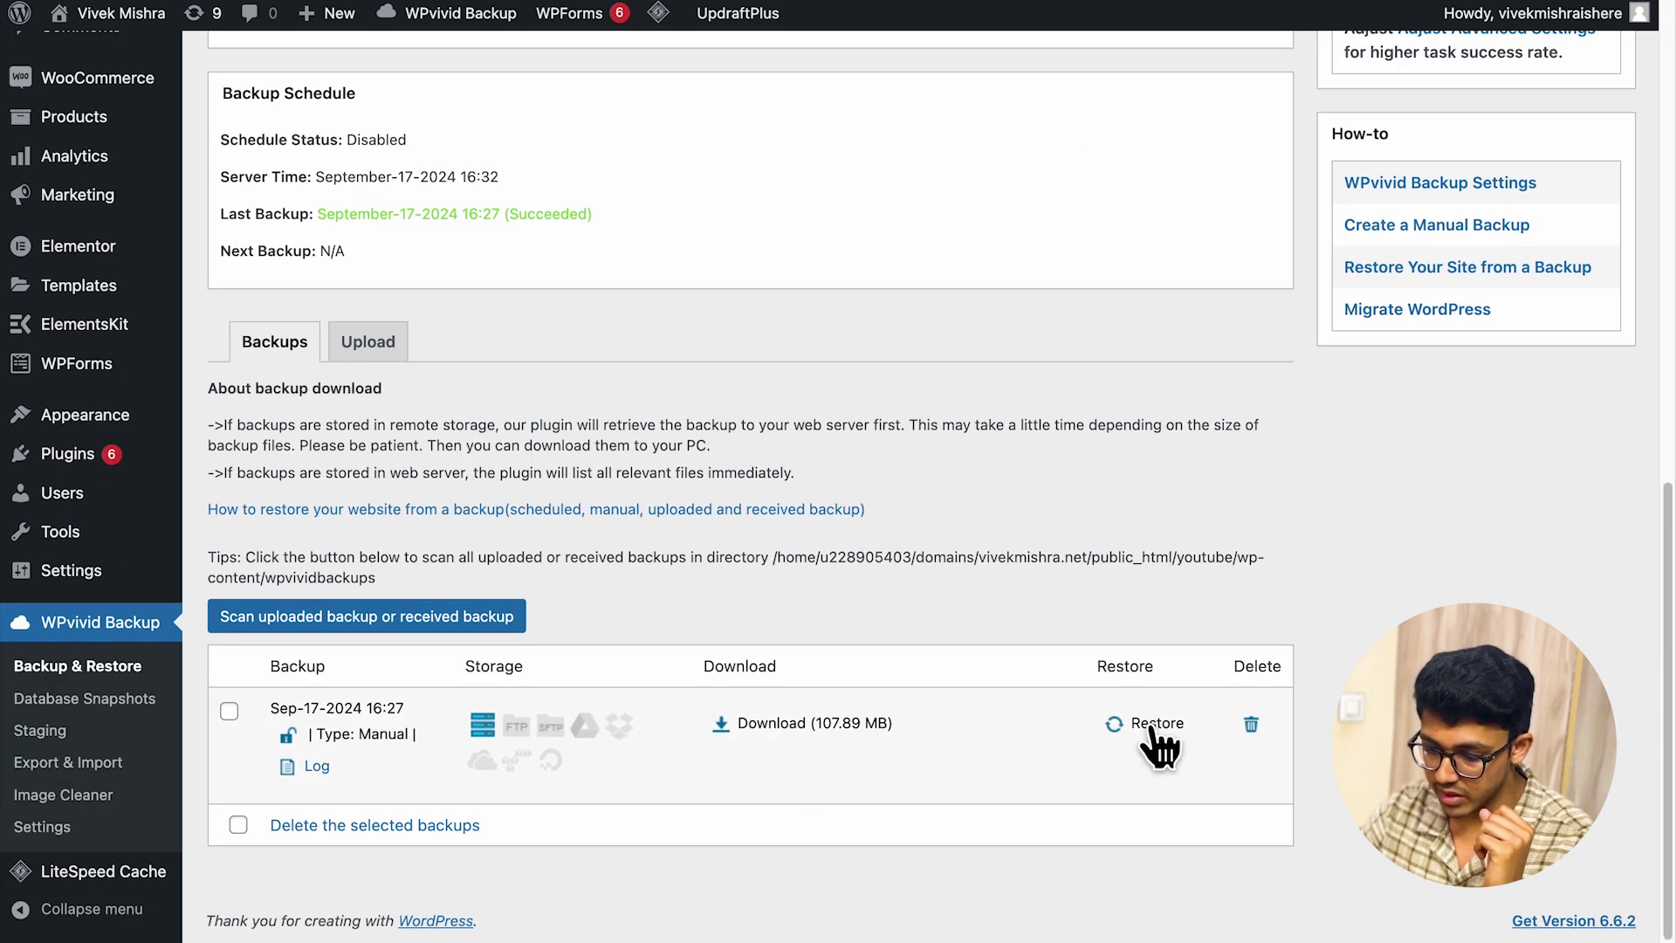
left_click(1154, 724)
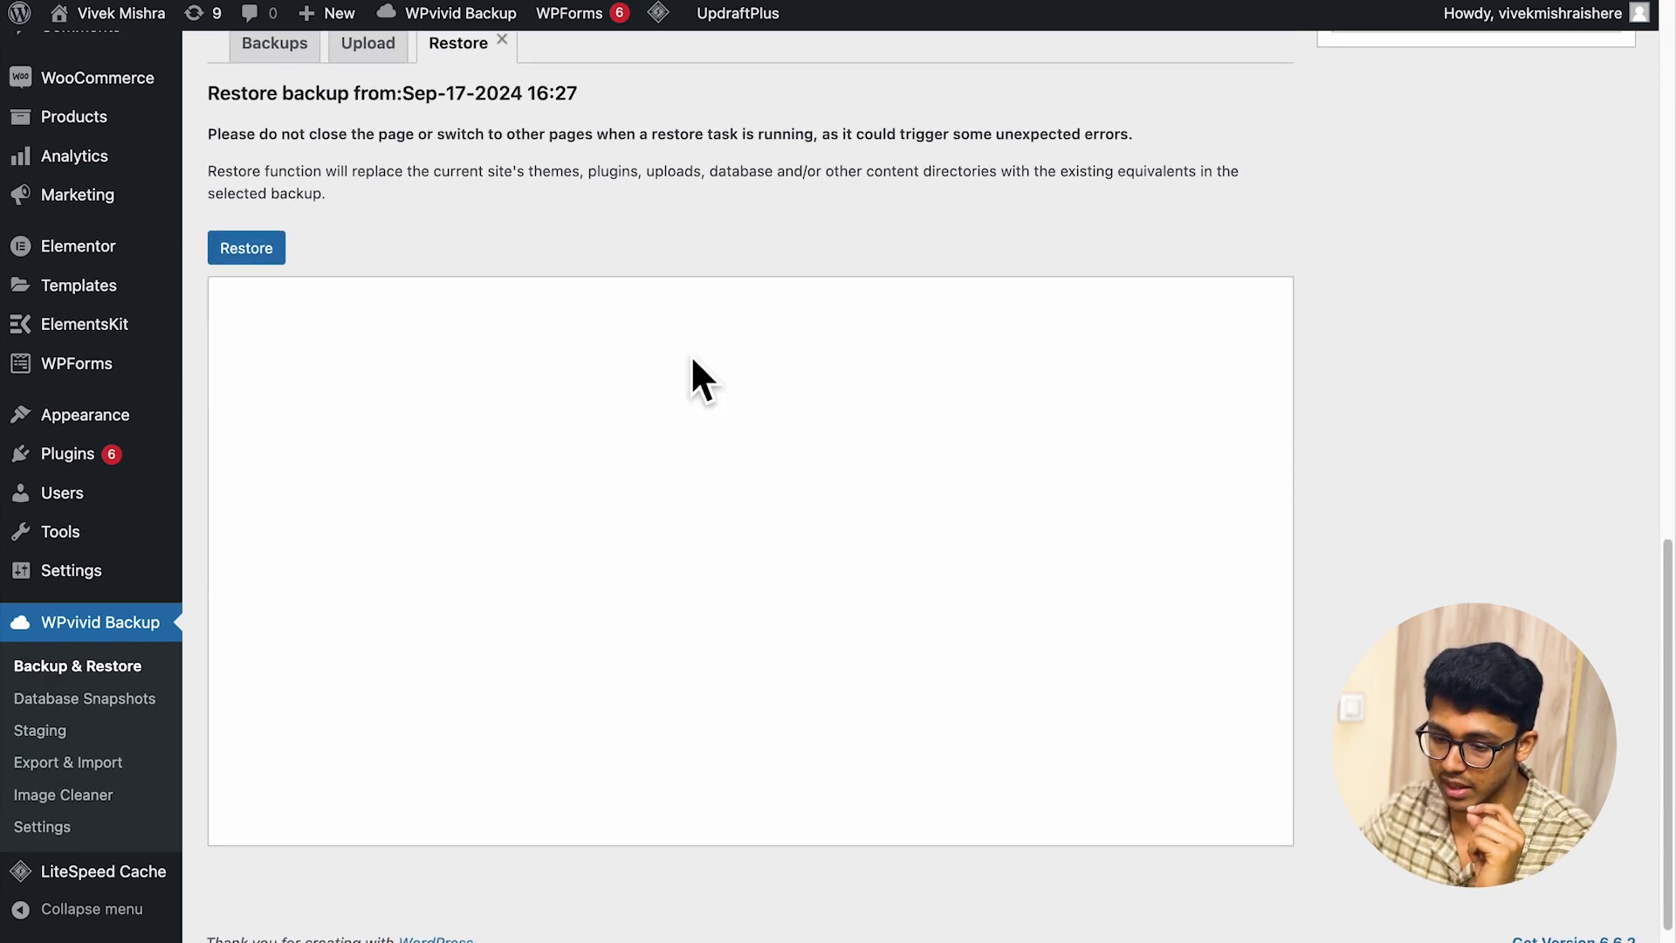
Run the restore of the Sep-17-2024 16:27 backup, accepting its confirmation, and acknowledge its completion.
left_click(247, 249)
left_click(1051, 125)
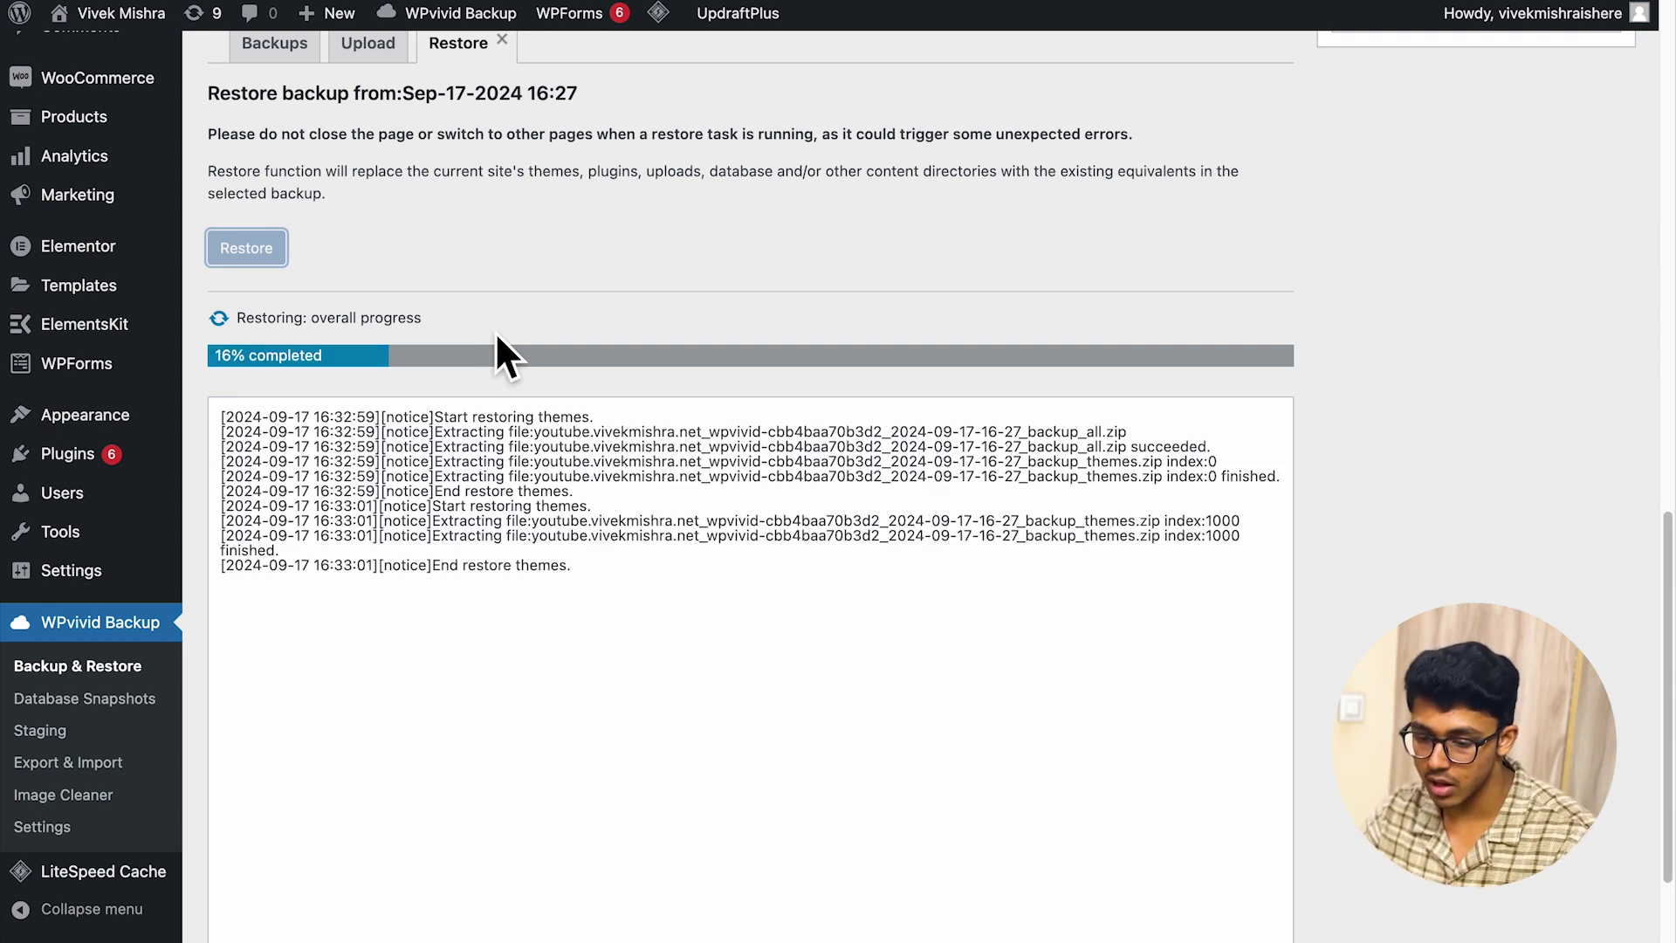
scroll(553, 539, "down", 2)
scroll(554, 539, "down", 1)
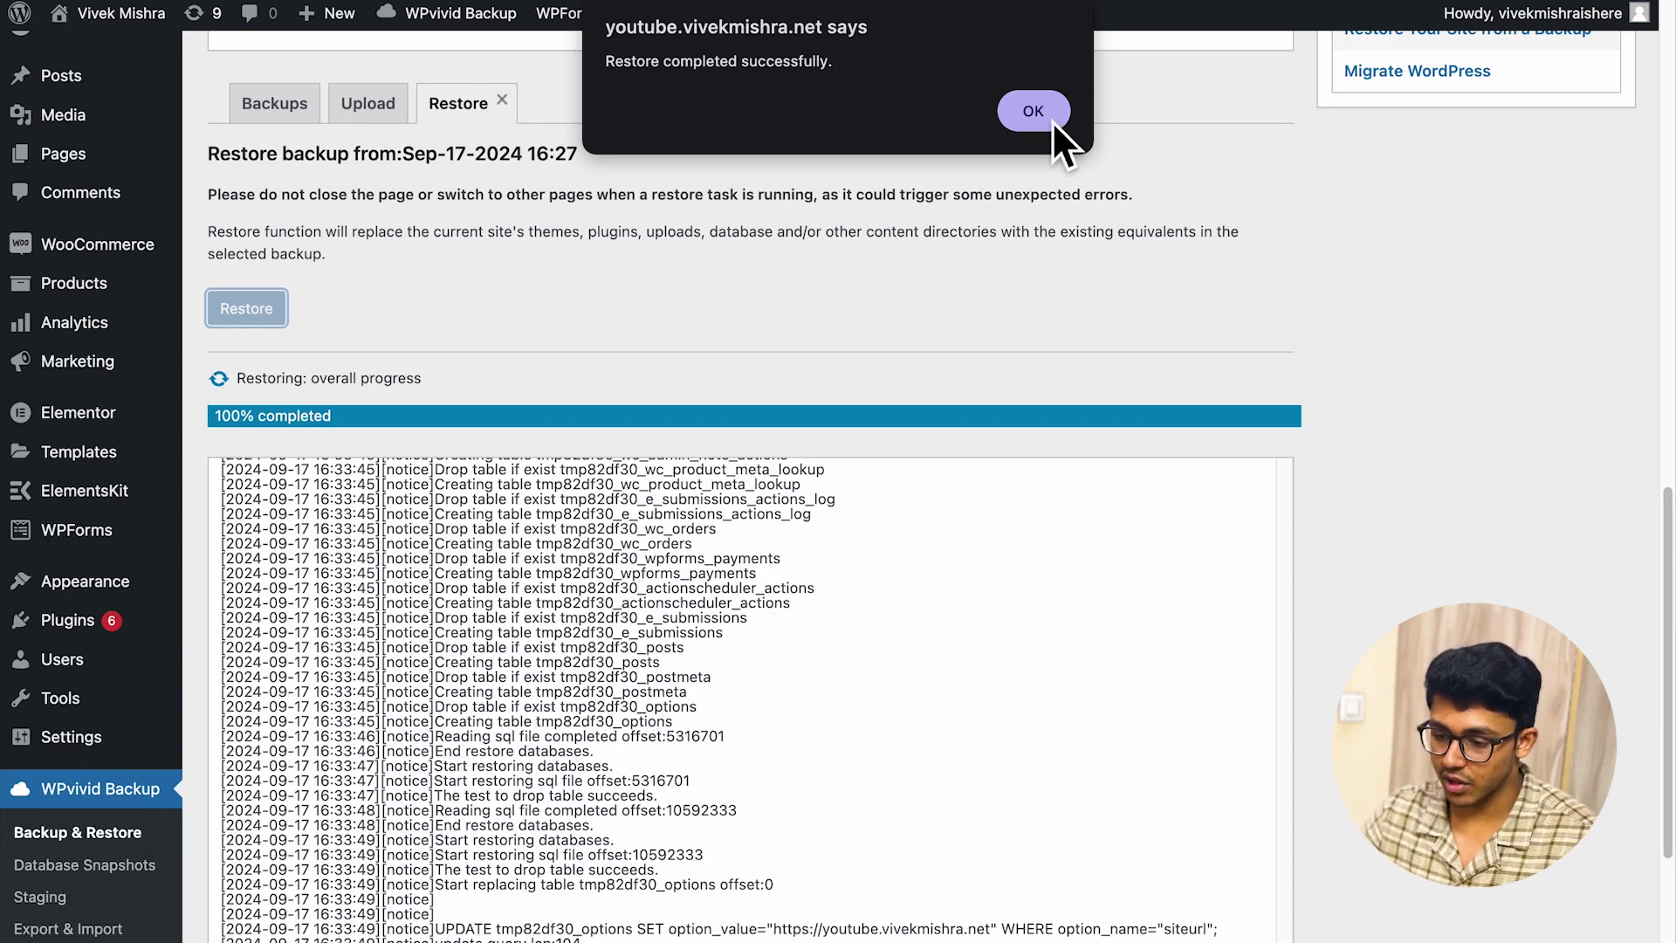
left_click(1051, 120)
Check the live site's home page after the restore and return to the WordPress dashboard.
scroll(778, 461, "down", 3)
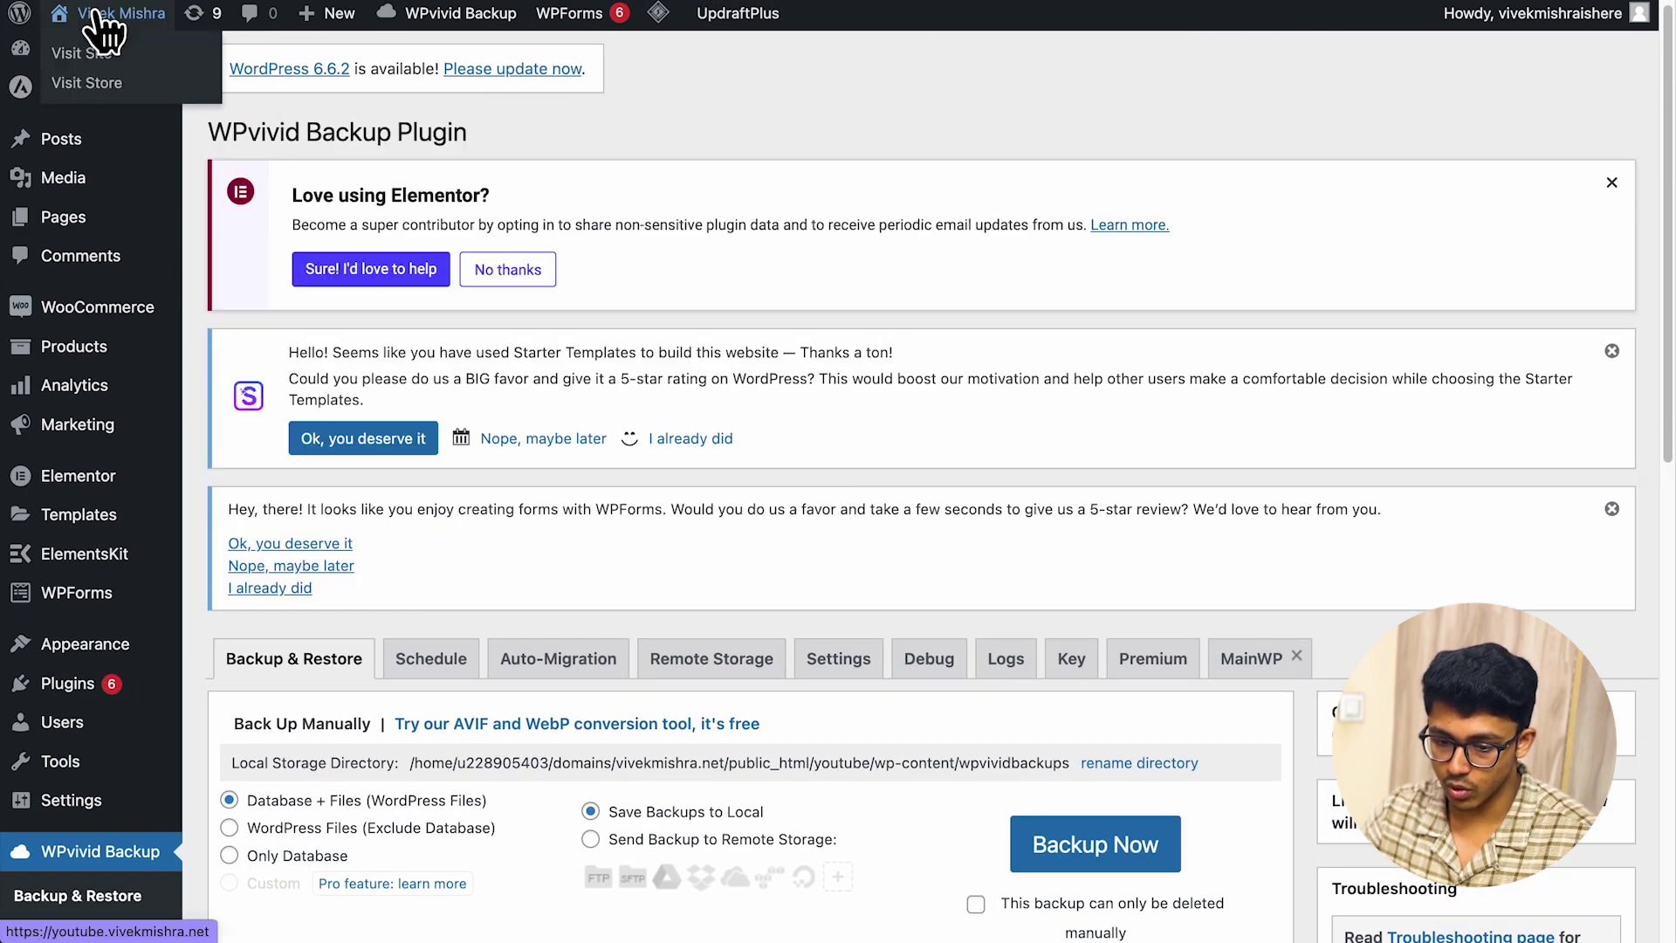
left_click(98, 16)
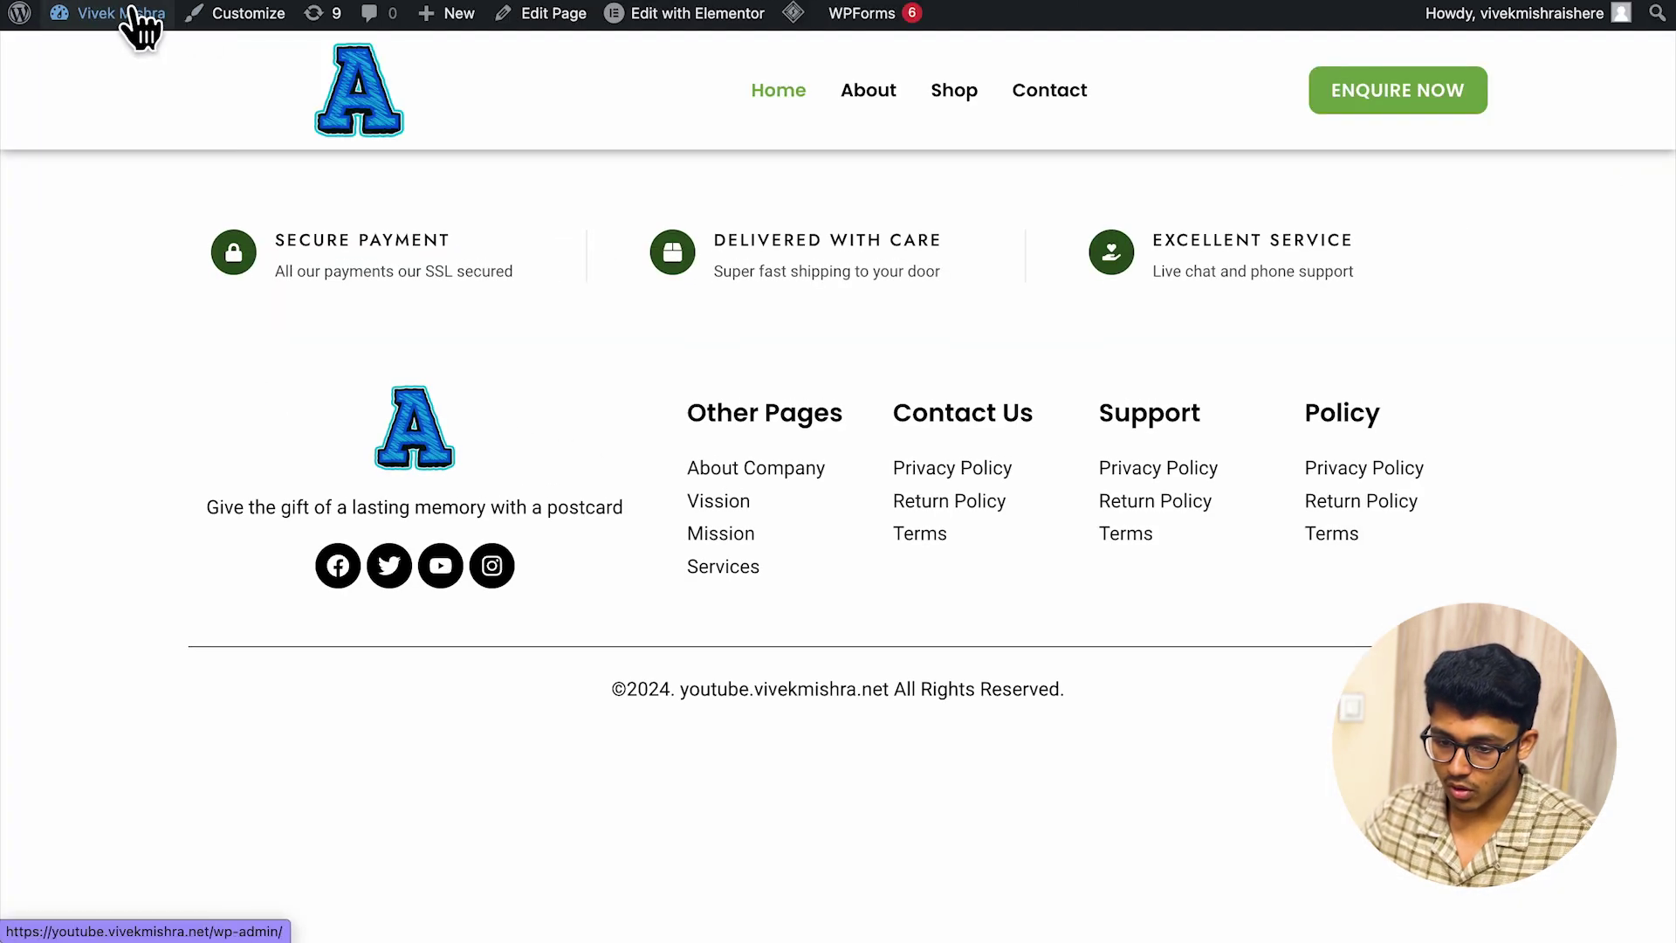
mouse_move(112, 17)
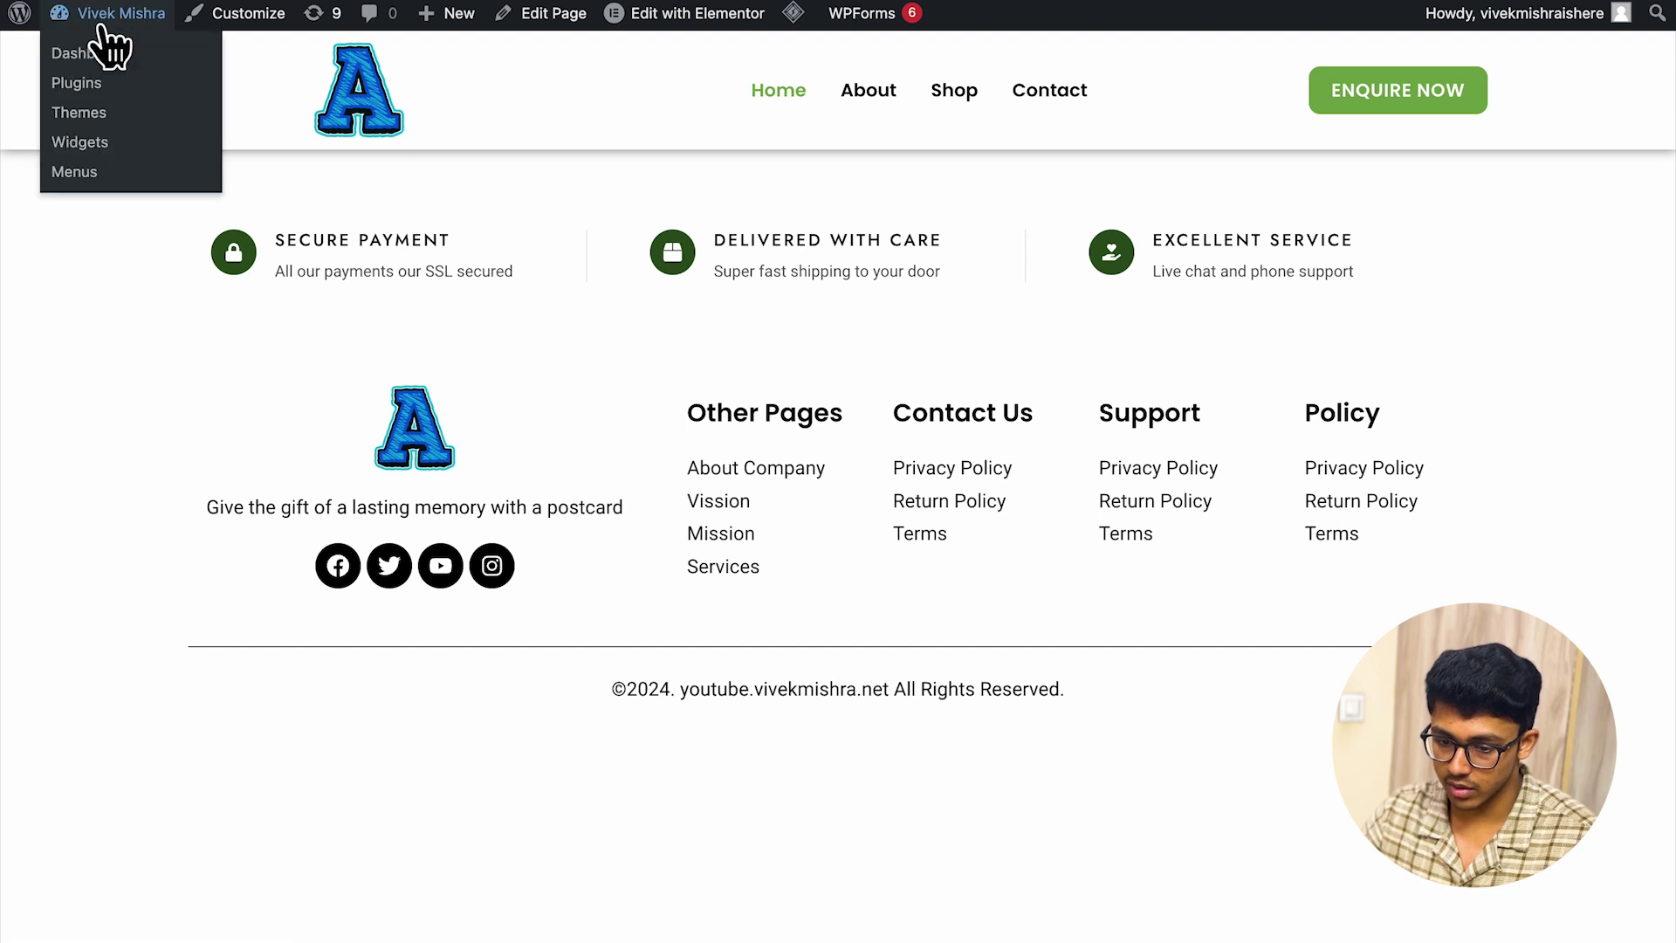
left_click(101, 28)
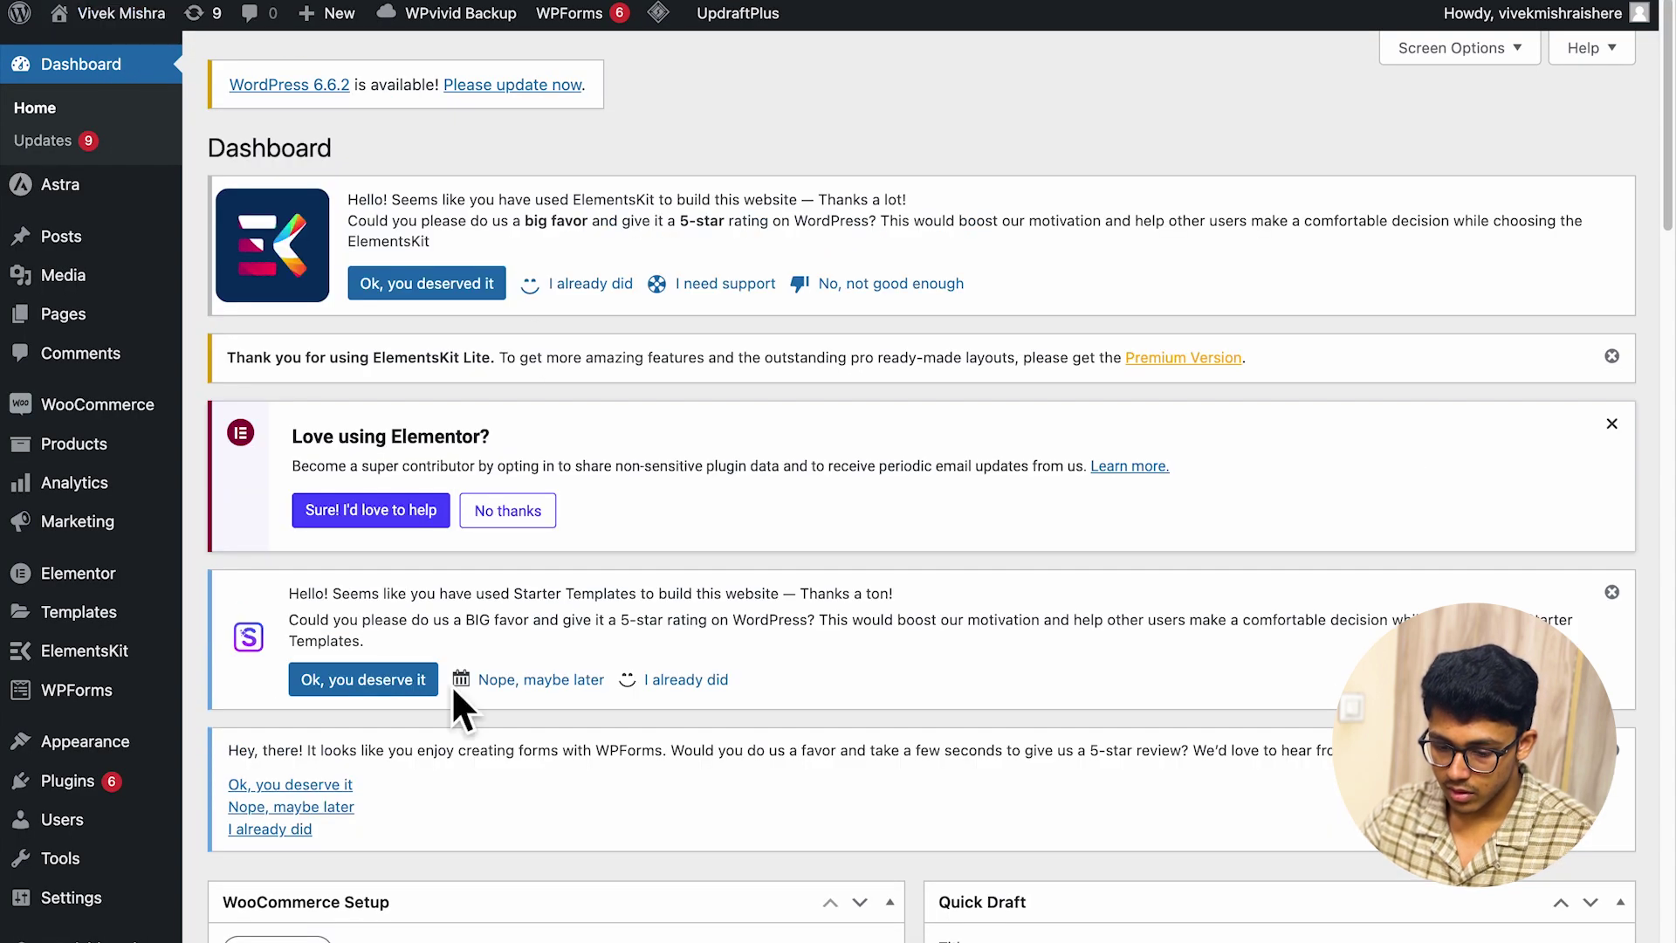
scroll(94, 535, "down", 5)
scroll(76, 610, "up", 5)
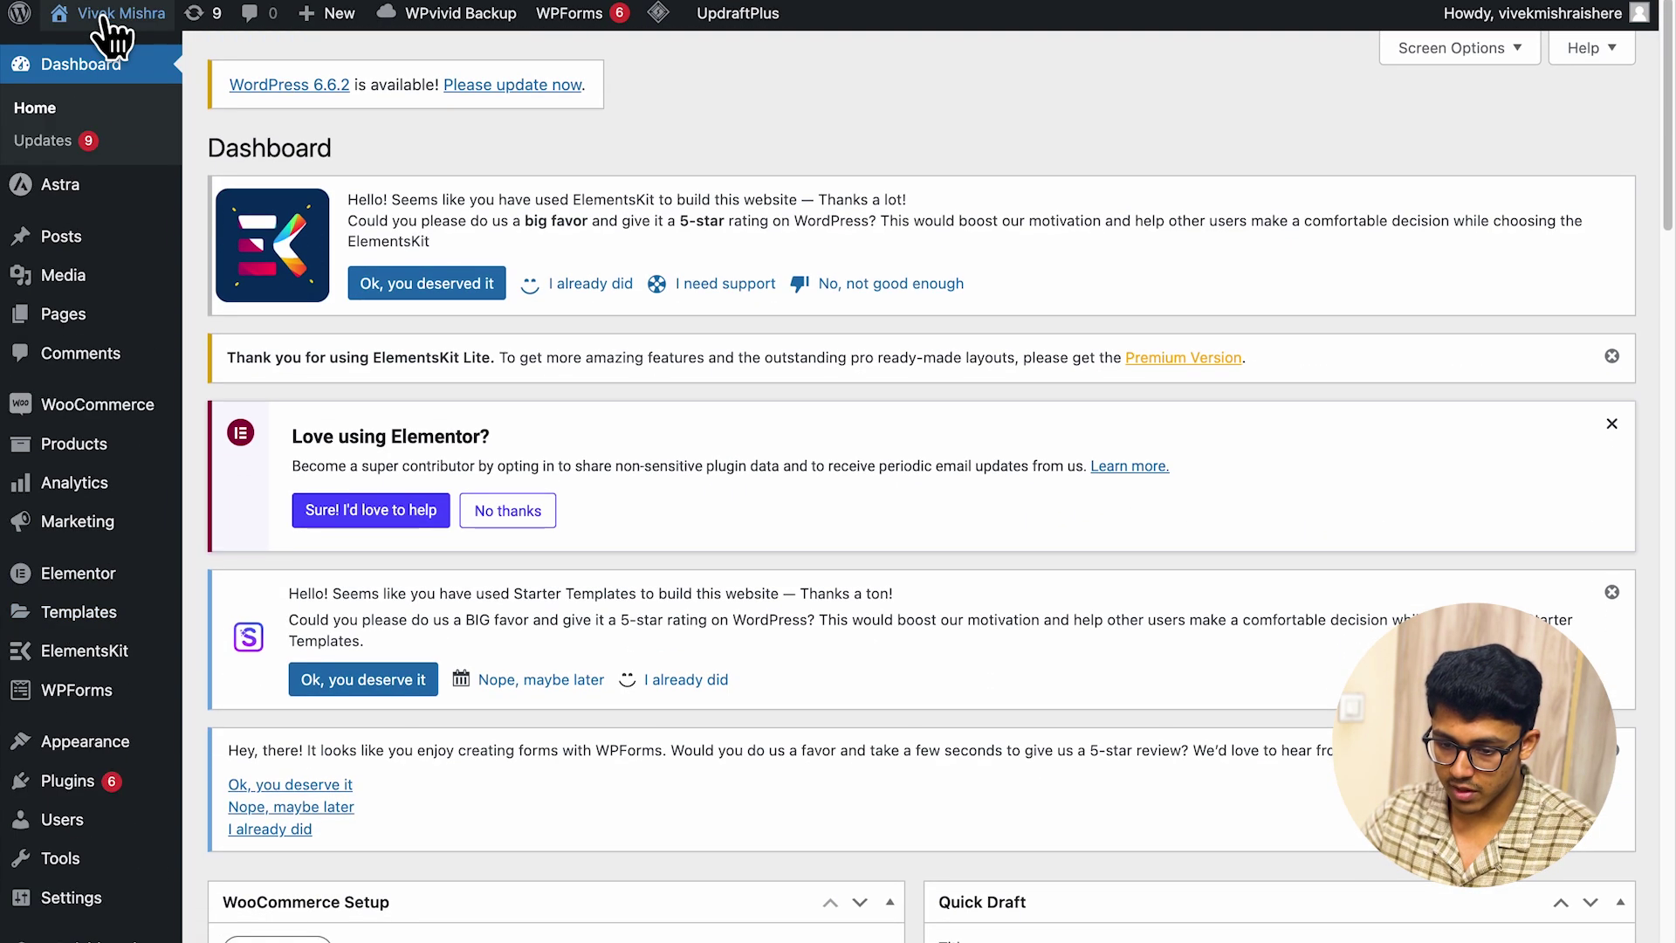
Open the live home page, purge all LiteSpeed caches, and review the page from the hero section down to the footer.
left_click(80, 15)
mouse_move(794, 17)
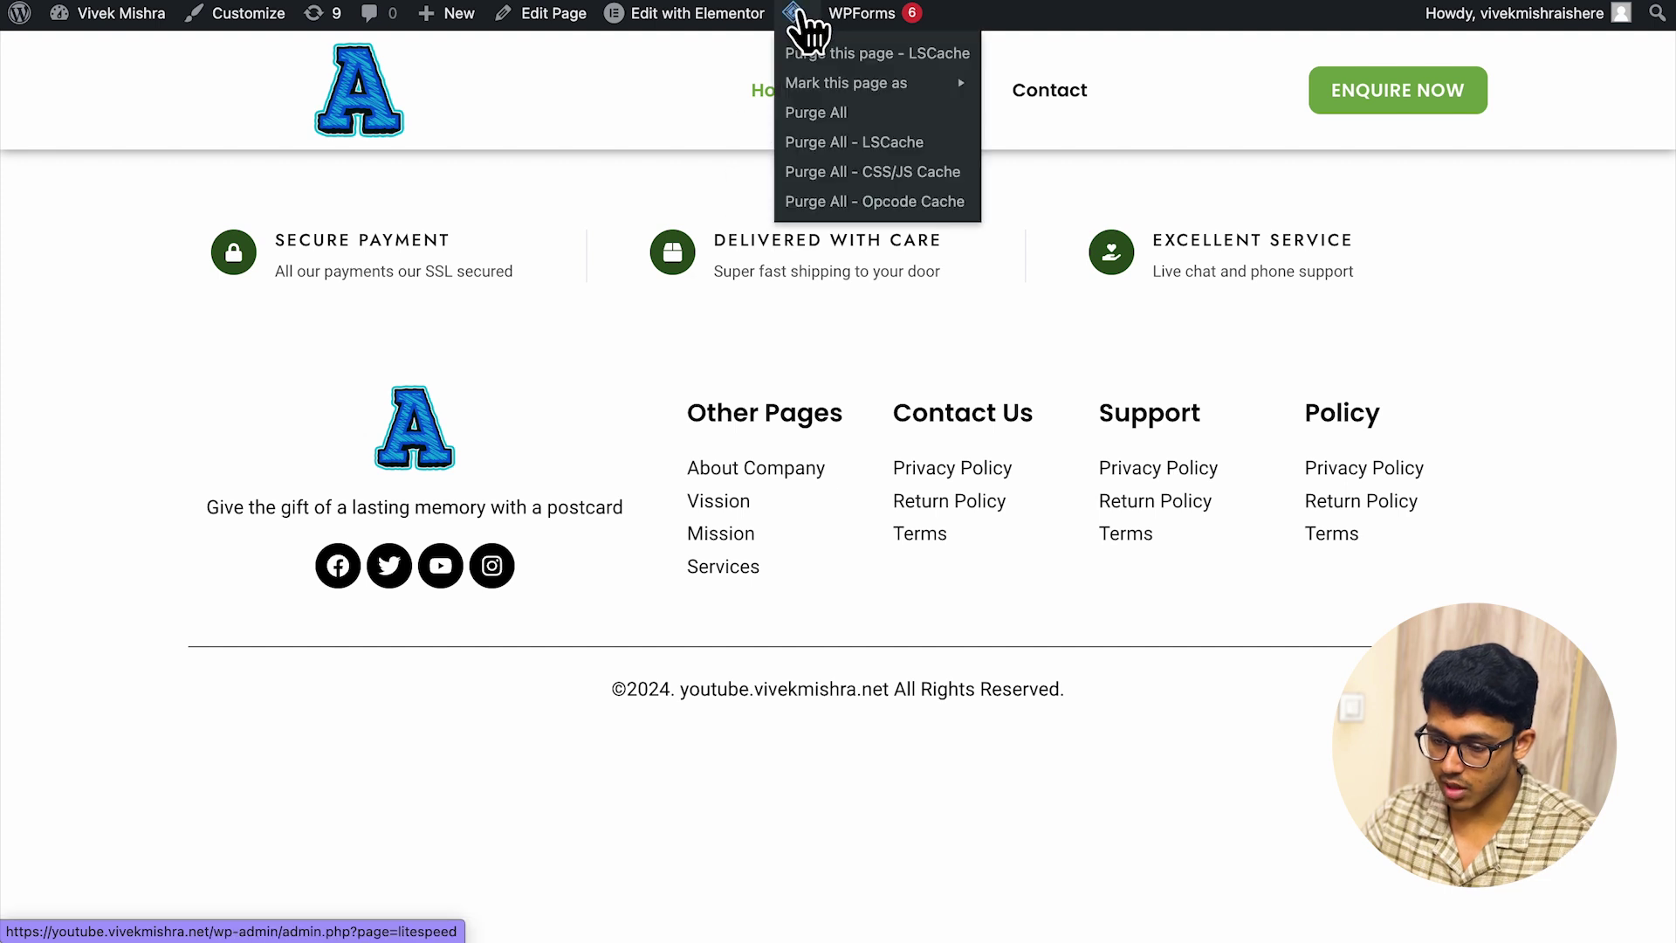
left_click(821, 113)
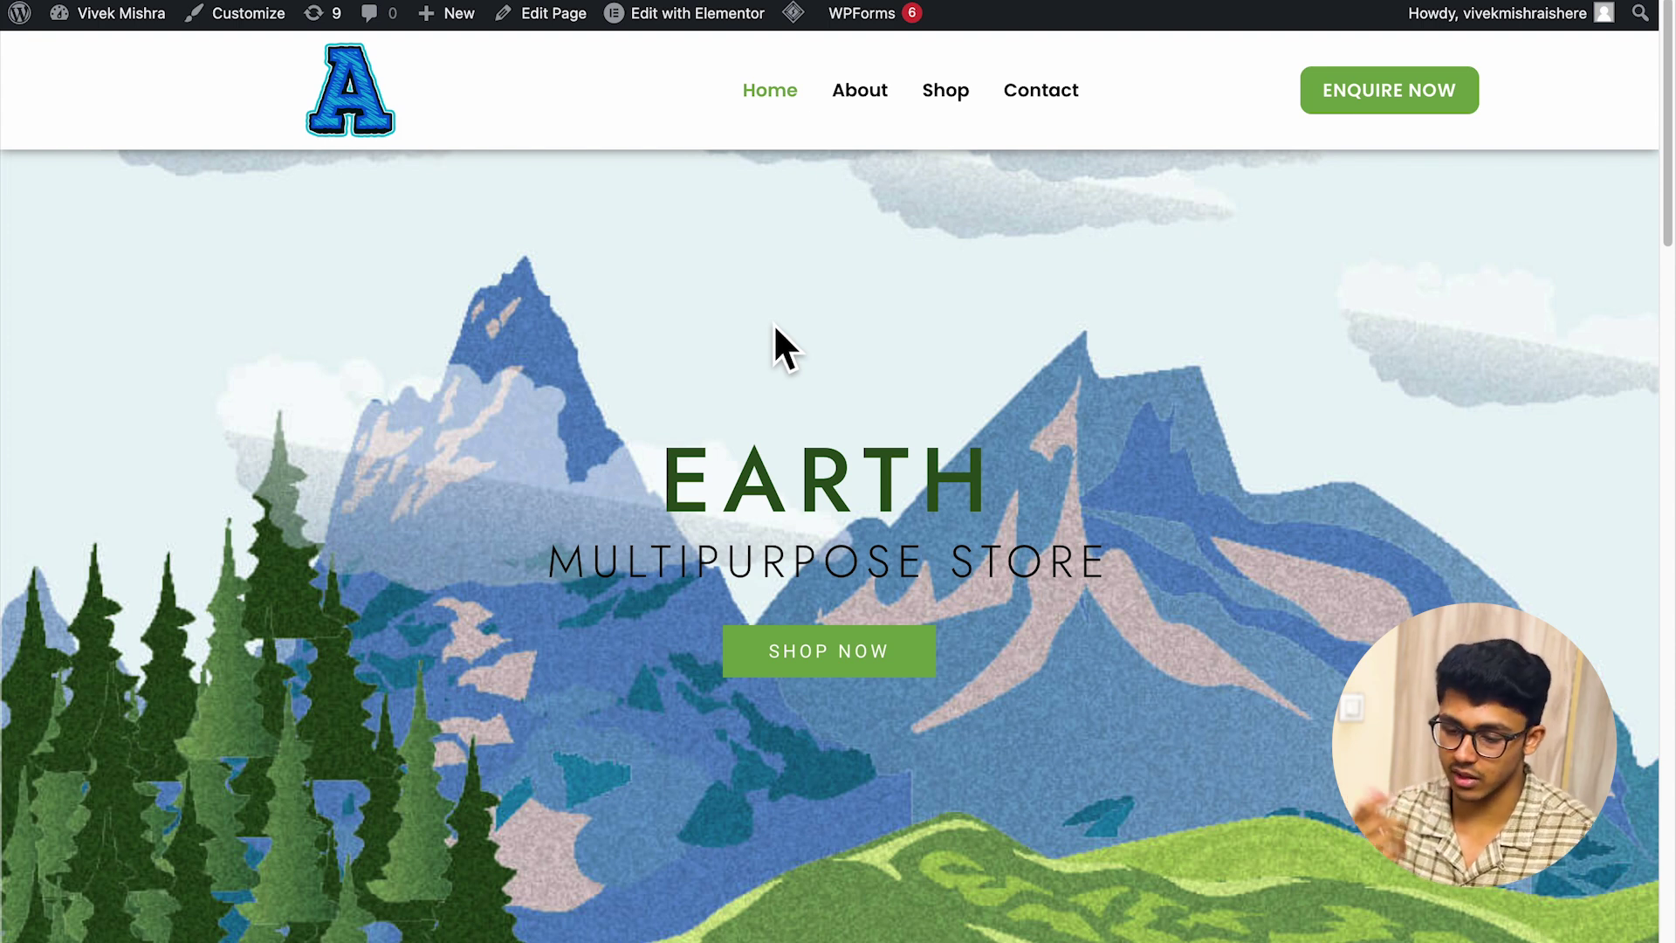
scroll(853, 472, "down", 20)
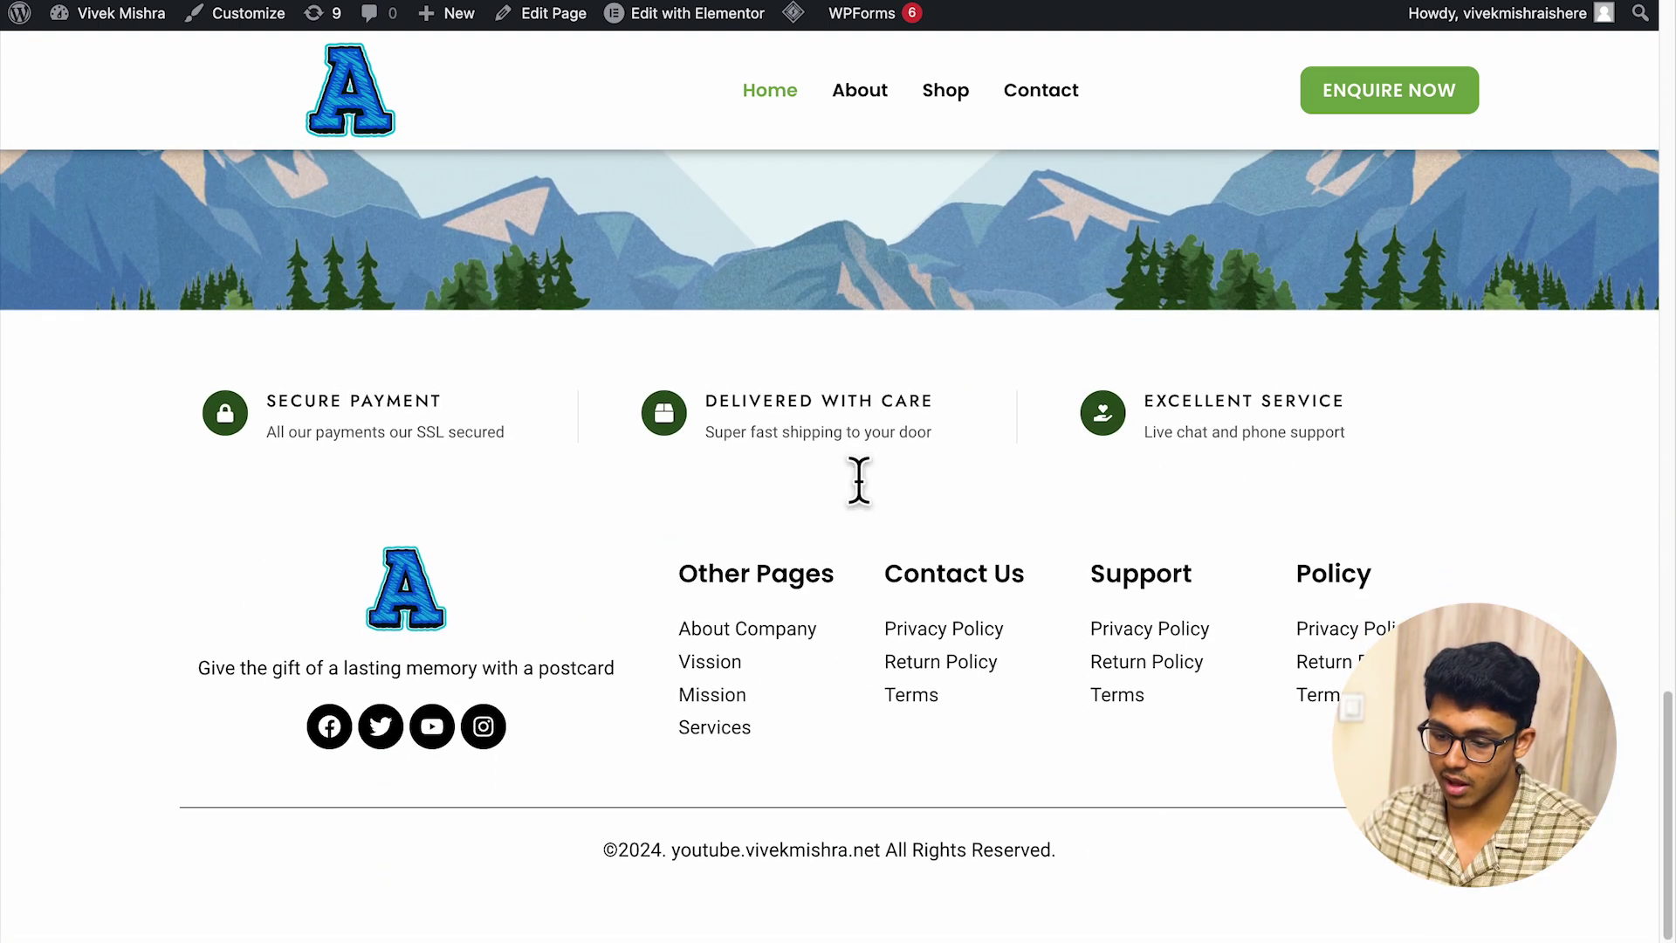
scroll(859, 480, "up", 20)
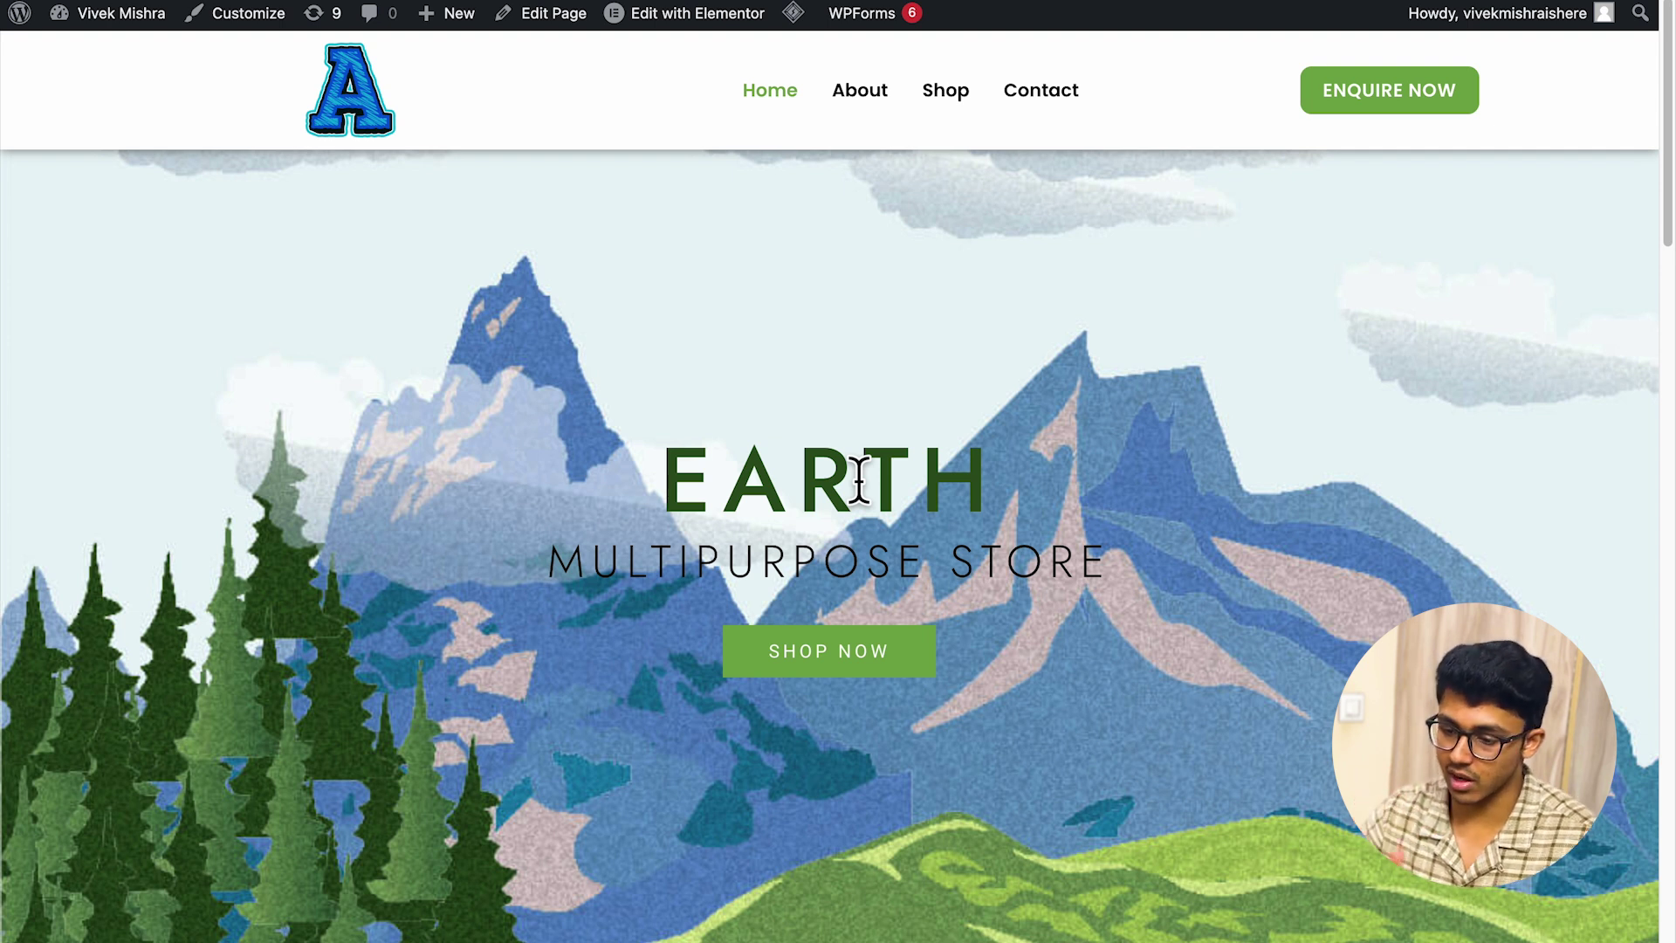
mouse_move(800, 21)
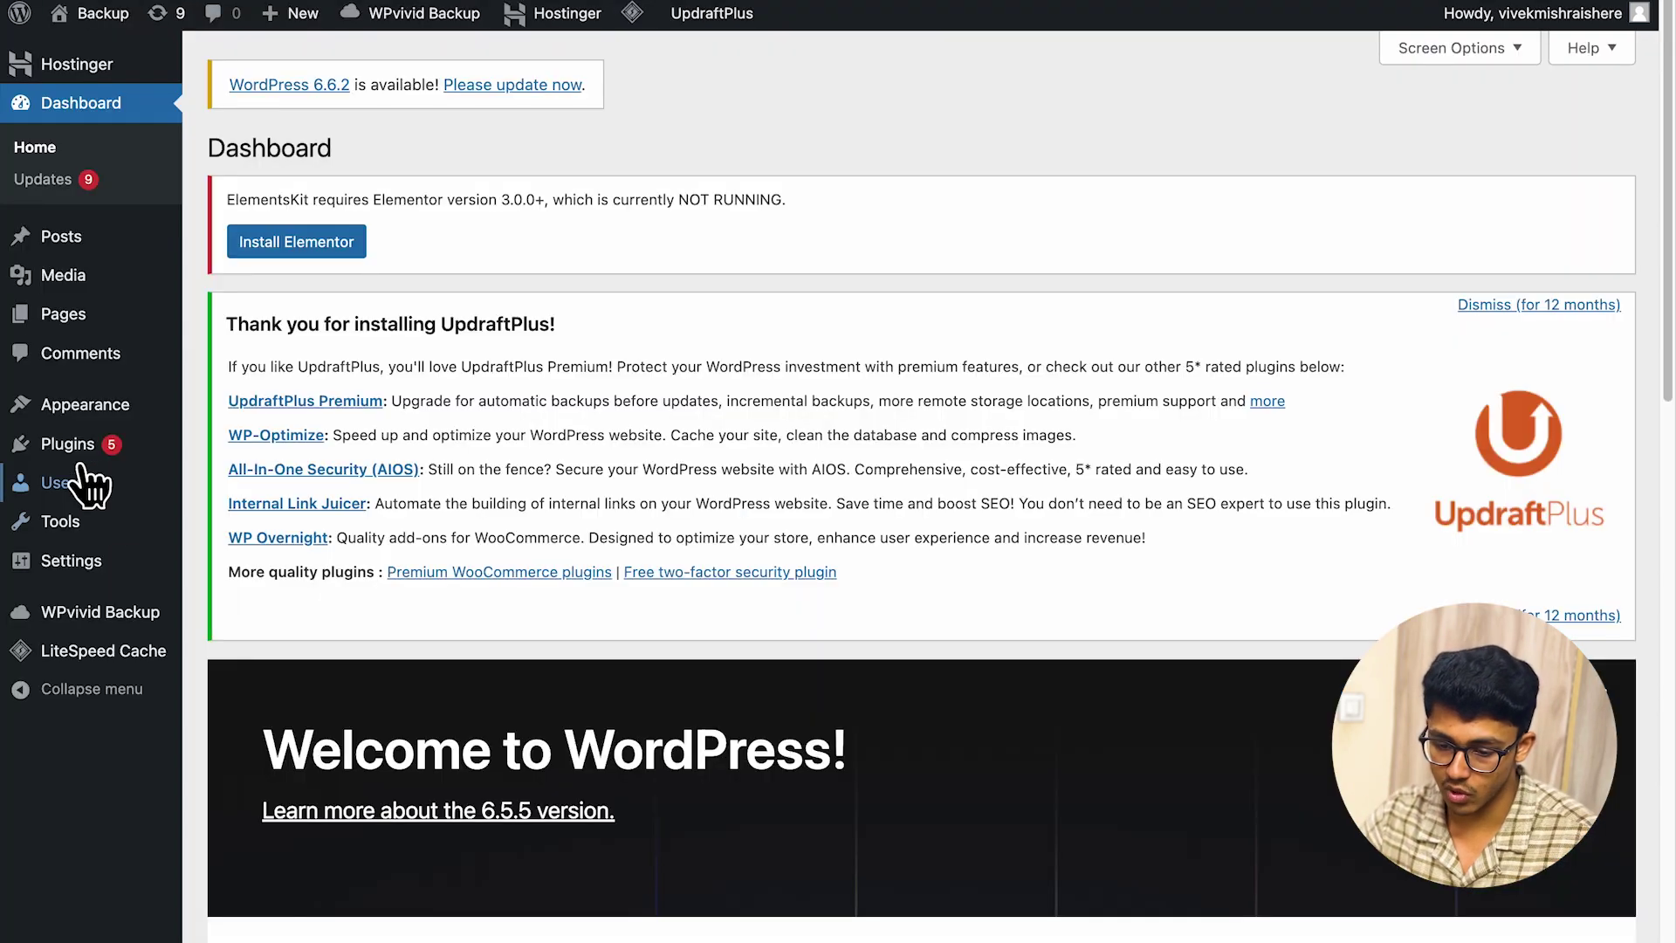
On the separate backup site, search the new plugins for "litespeed" and show the LiteSpeed Cache purge options.
mouse_move(105, 455)
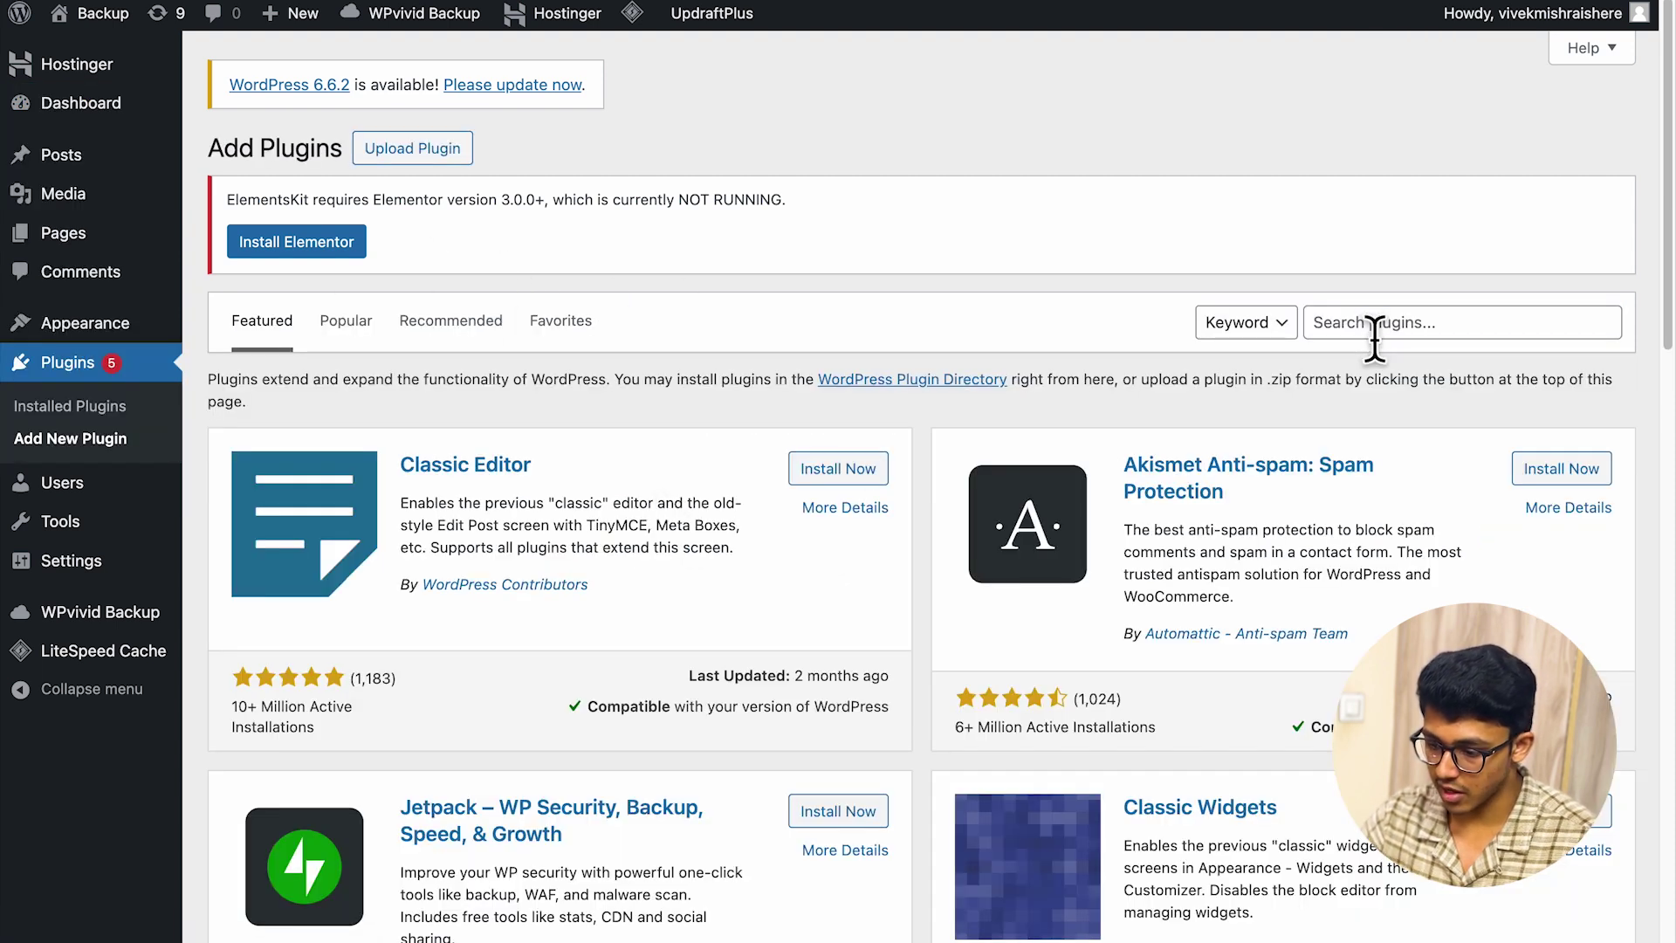
left_click(1374, 339)
type("litespeed")
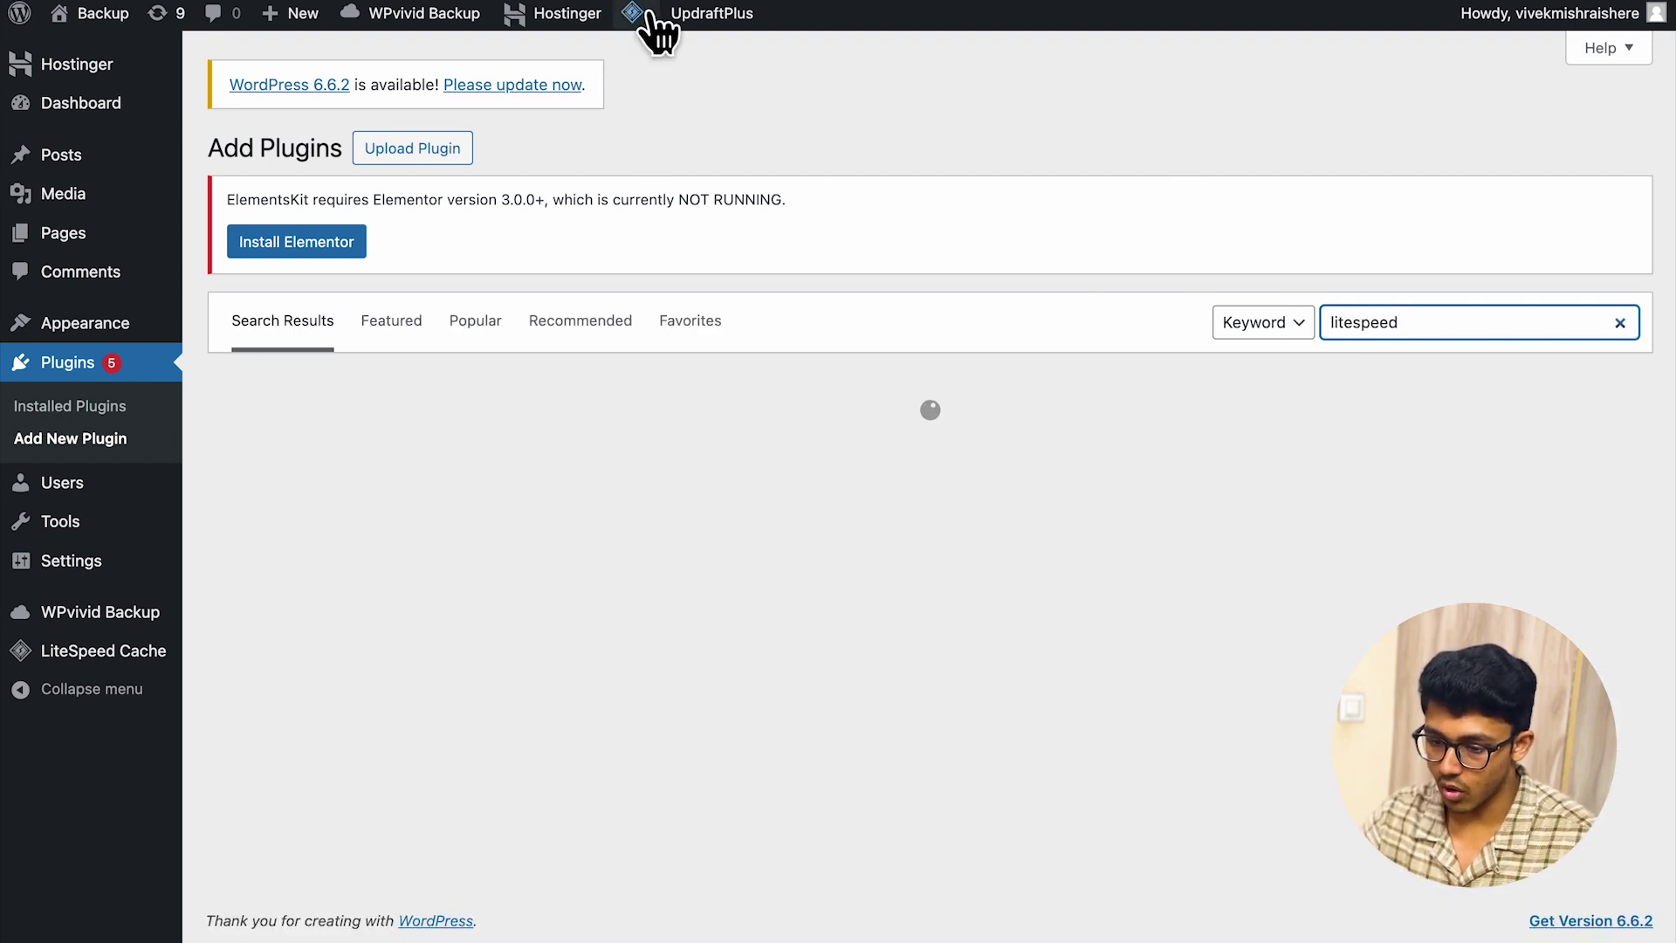
mouse_move(636, 14)
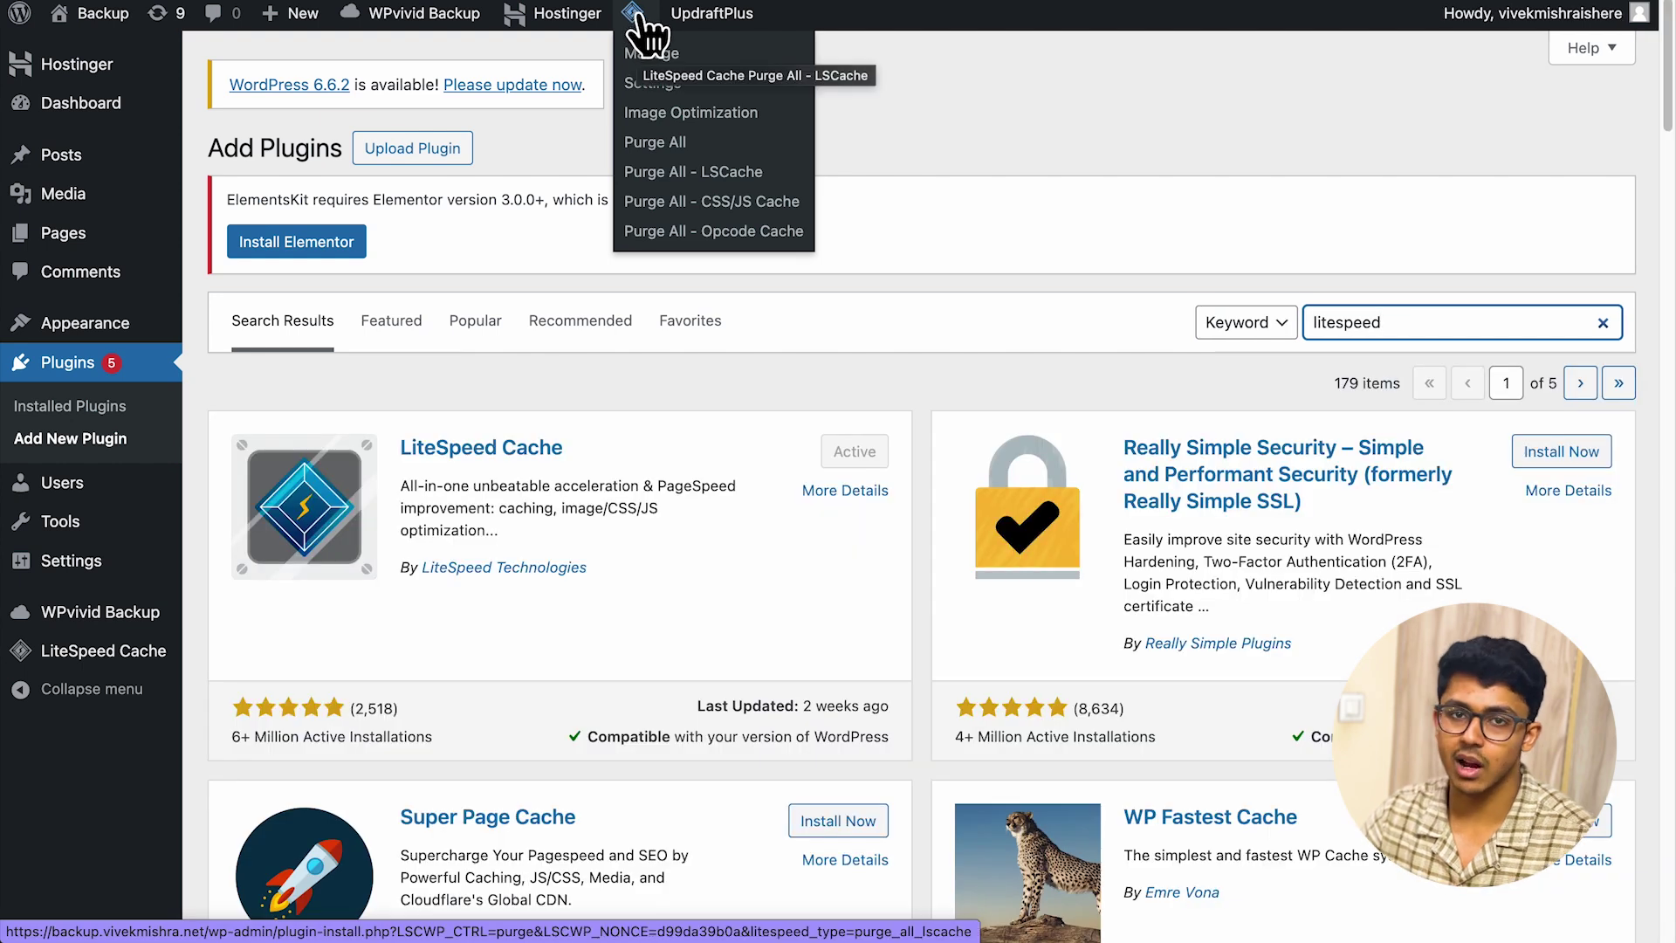